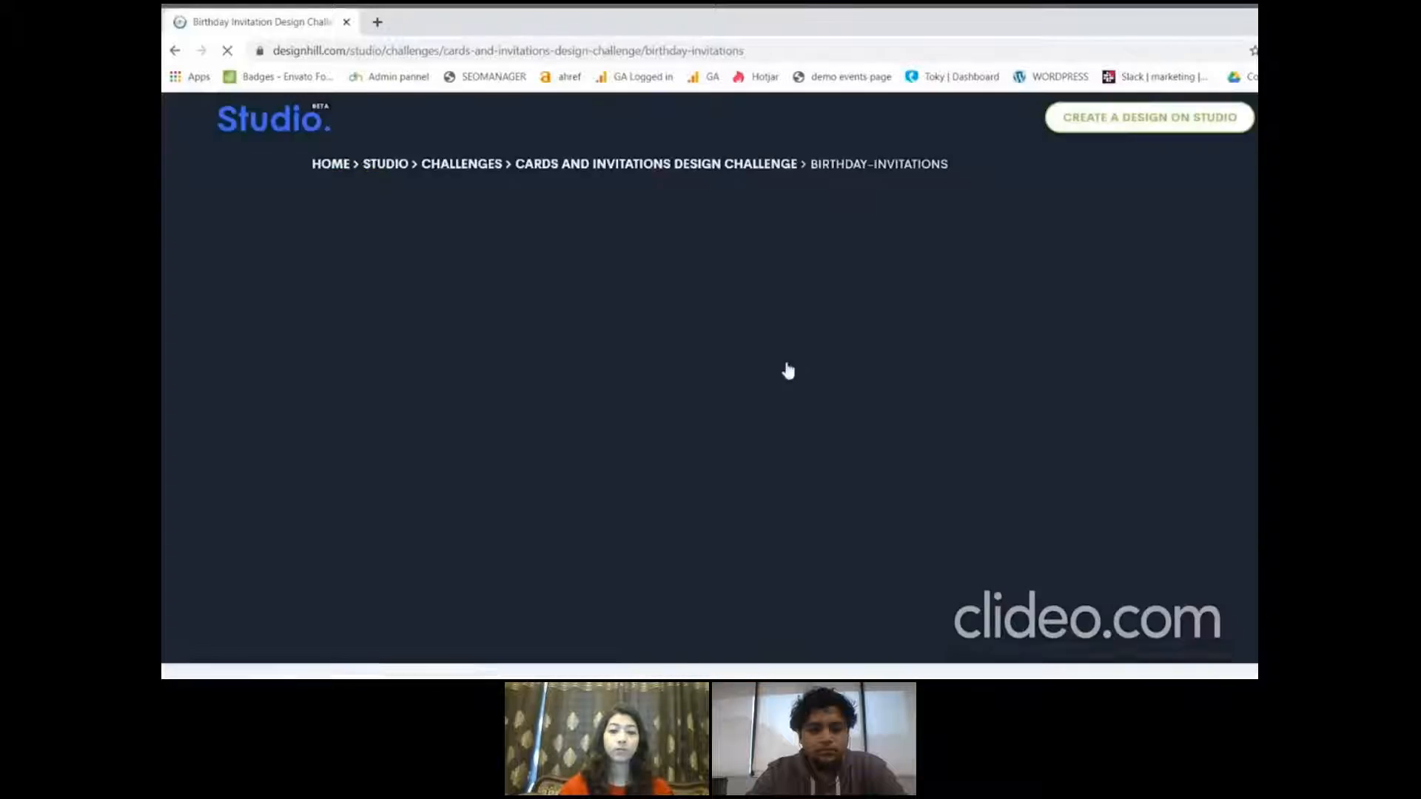
Review the birthday invitation challenge's description, design inspiration, prizes and participation instructions
scroll(709, 409, down, 10)
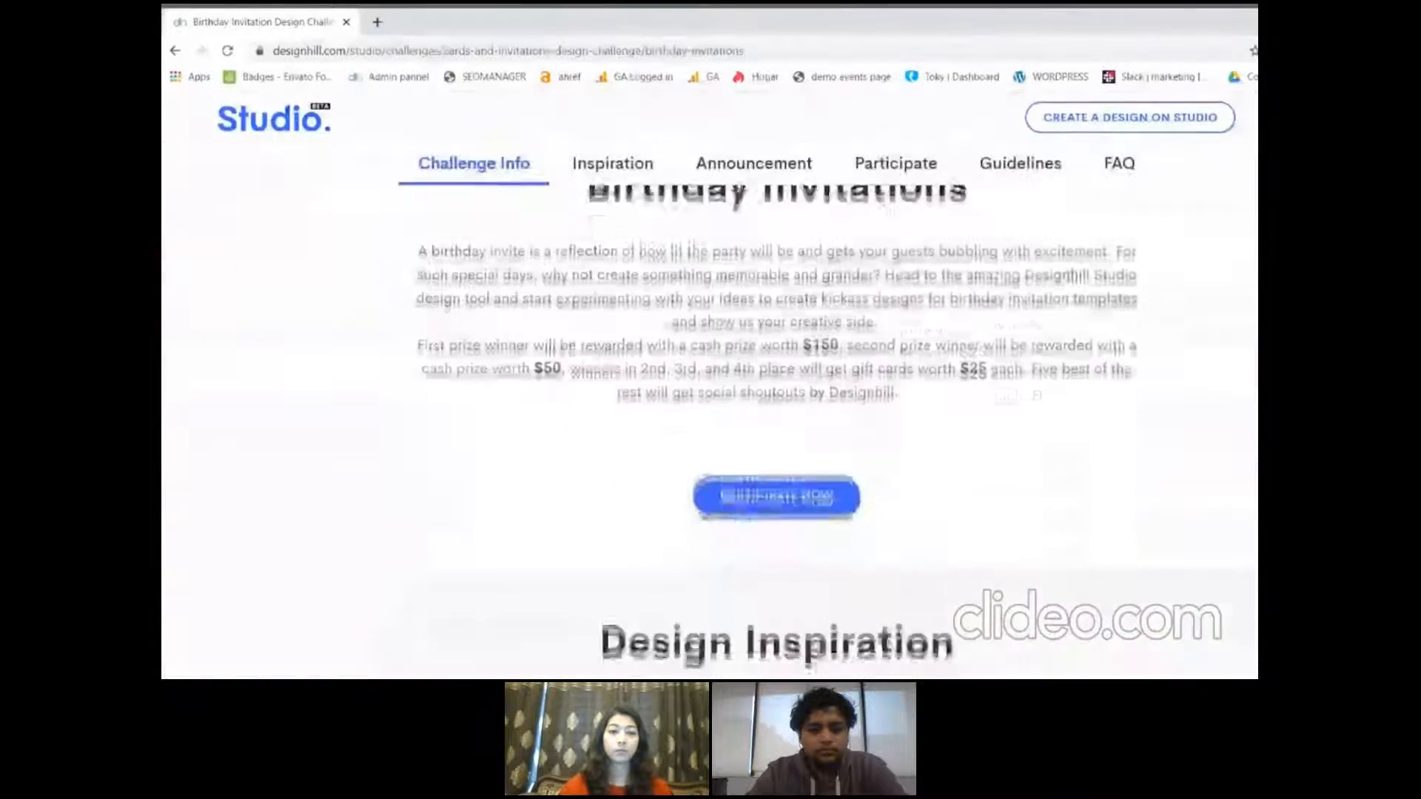
scroll(710, 429, down, 3)
scroll(709, 429, up, 1)
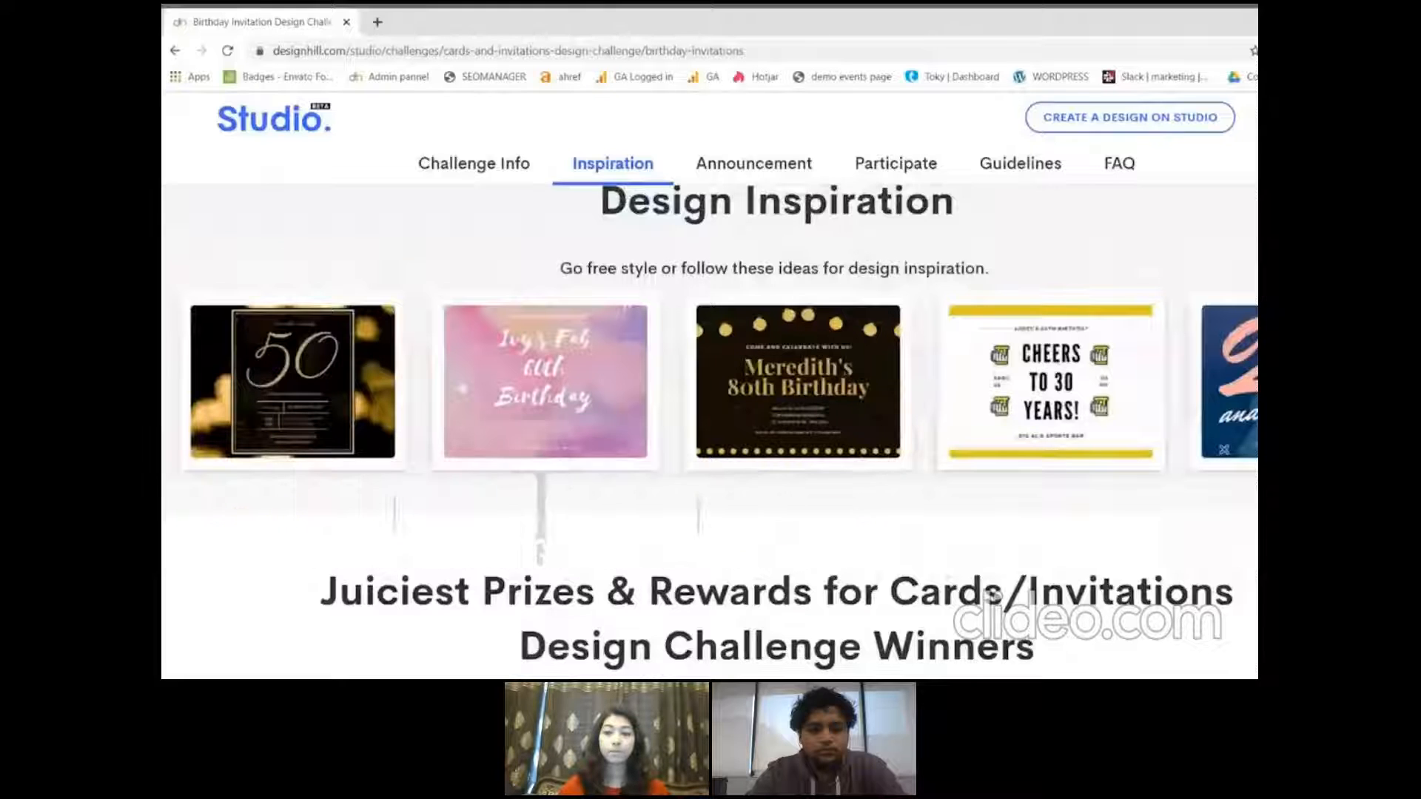
scroll(709, 429, down, 3)
scroll(709, 429, down, 2)
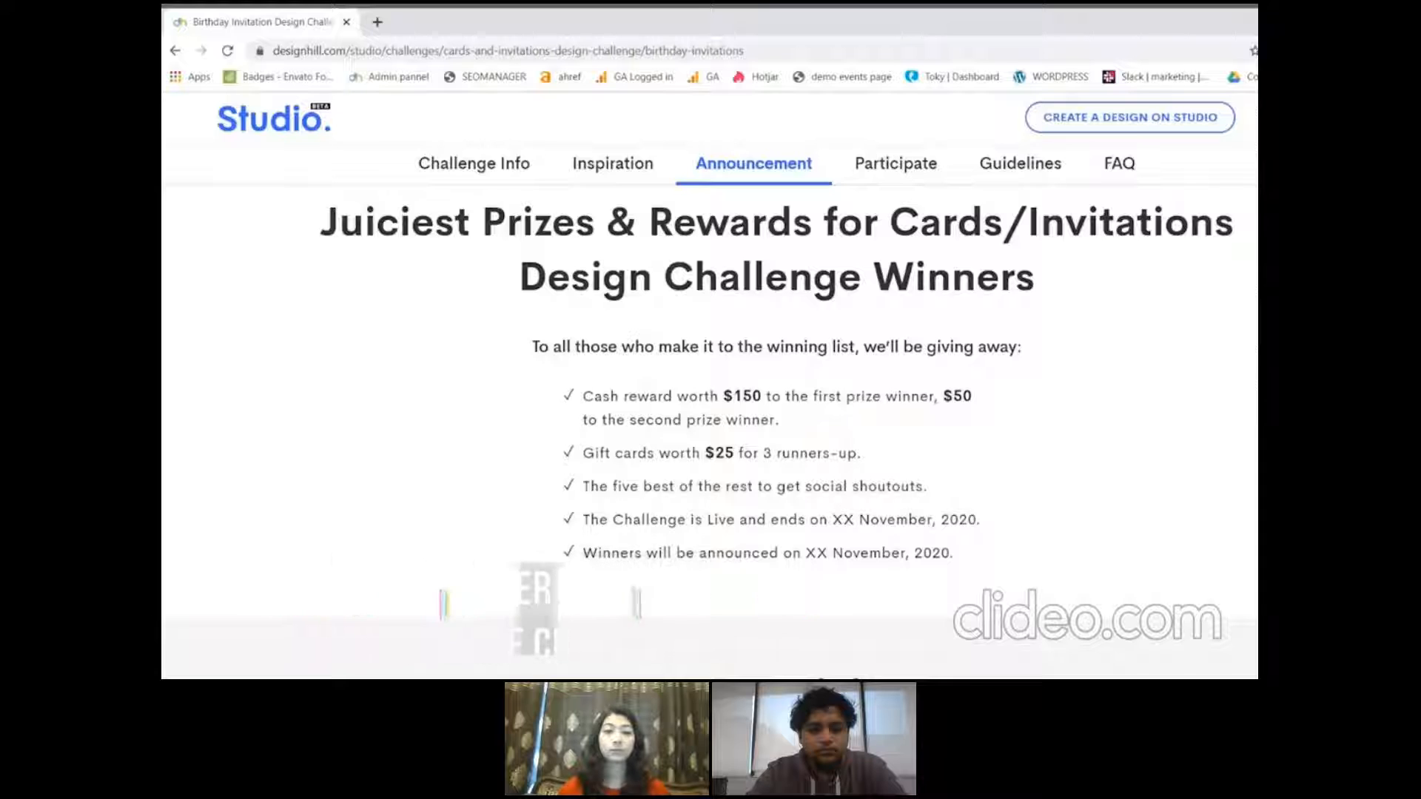
scroll(709, 430, down, 3)
scroll(709, 429, down, 4)
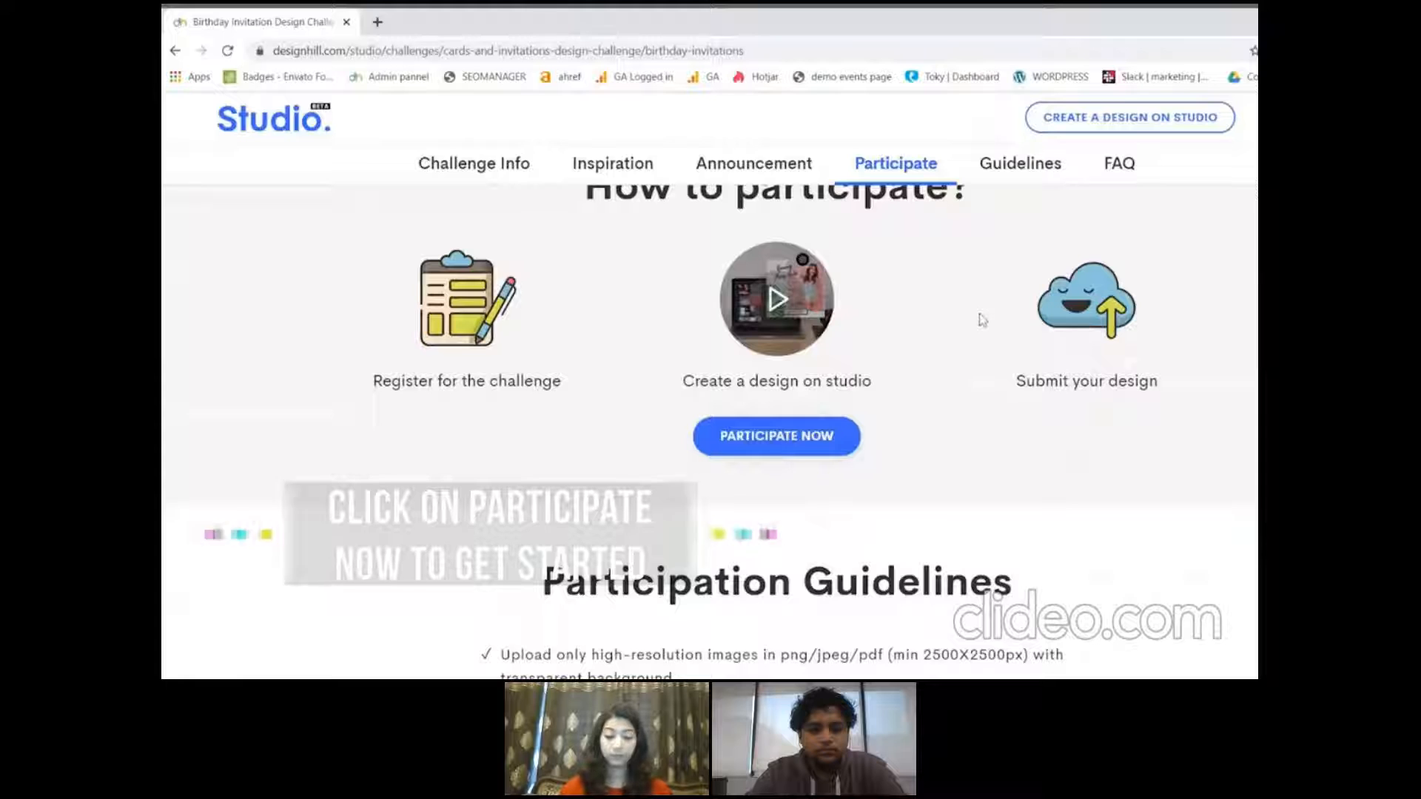
Start participating without an existing account and complete the personal info form, including the account password, Logo Designer expertise and country India
click(782, 441)
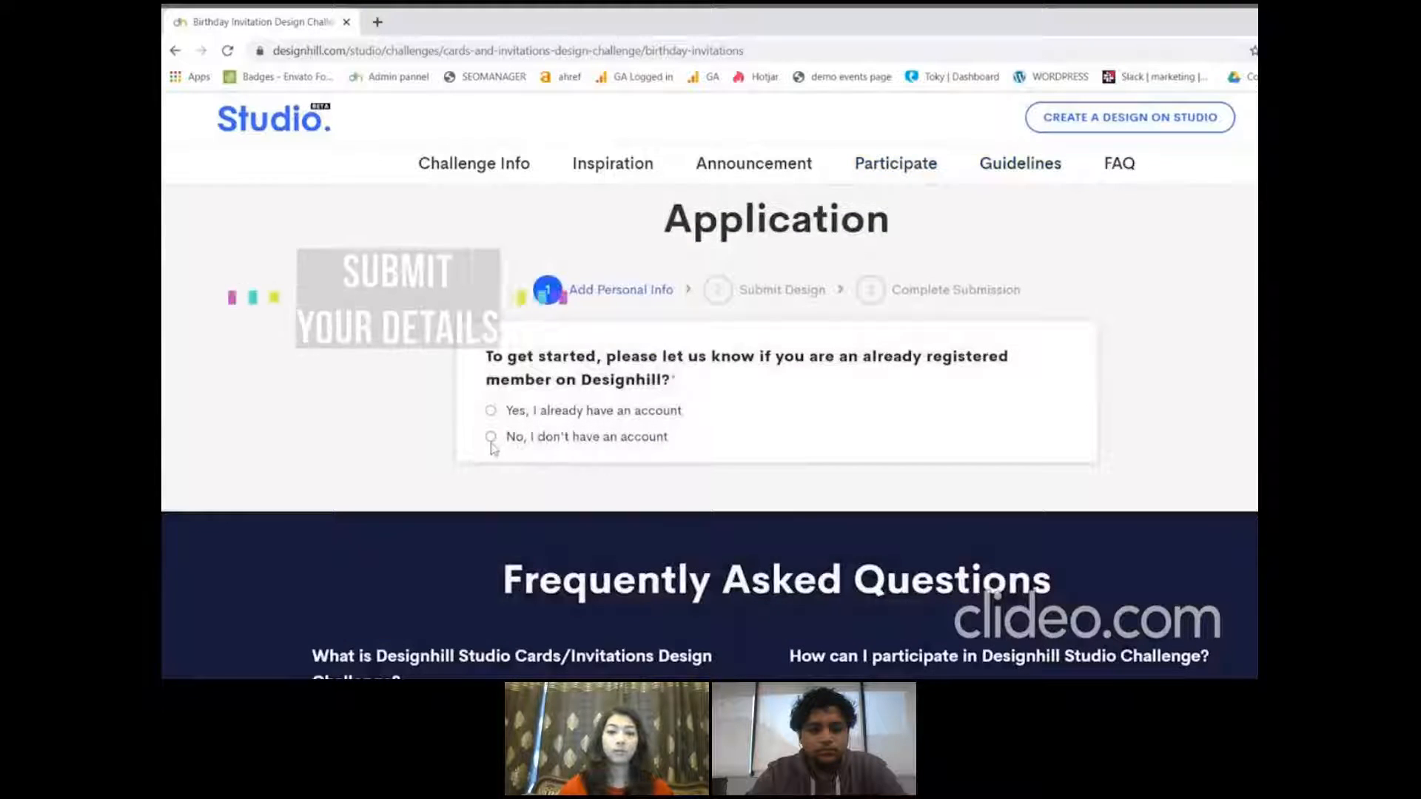
click(491, 438)
scroll(777, 444, down, 3)
click(885, 303)
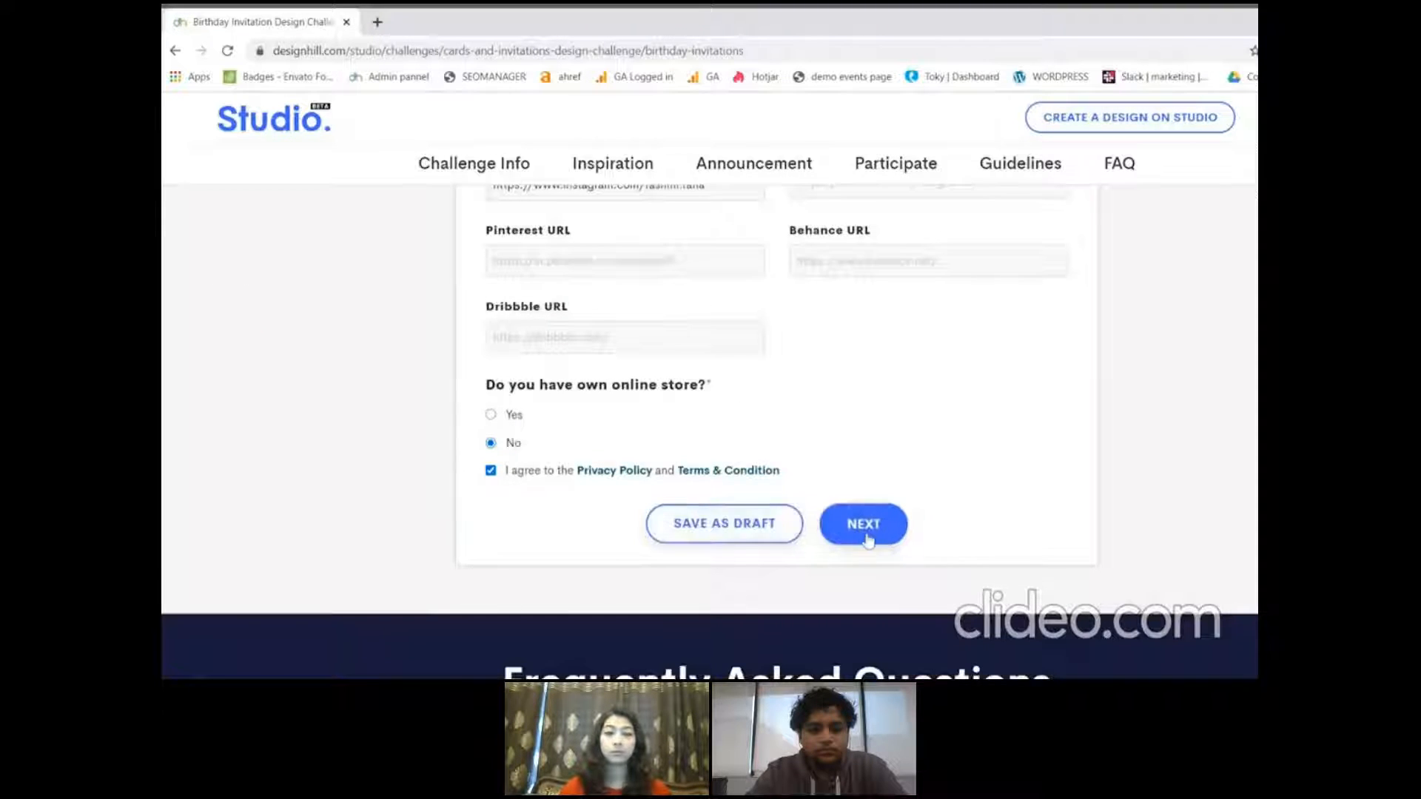
click(865, 526)
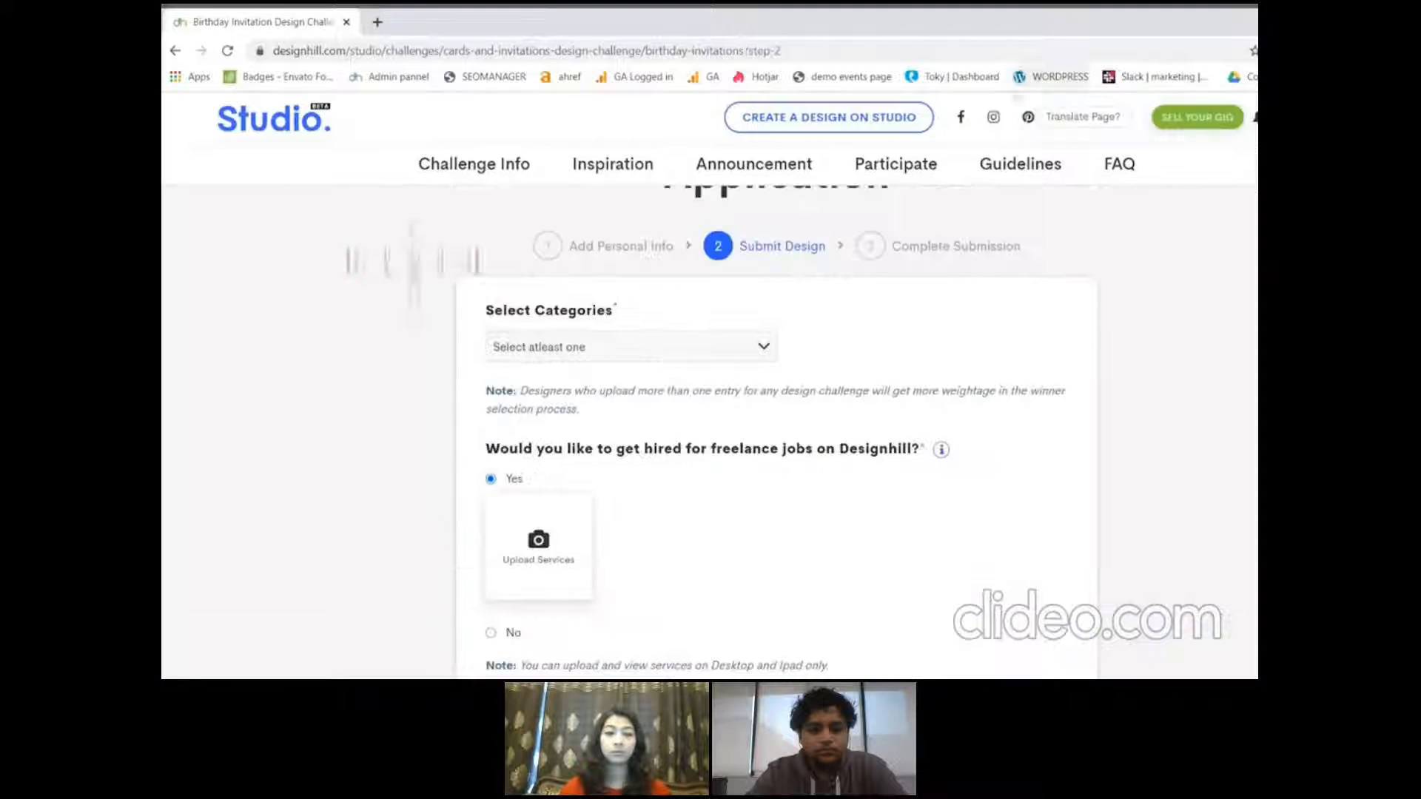
For the Invitation category, state that the design was not created on Designhill Studio and open Studio to create one
click(724, 339)
click(537, 366)
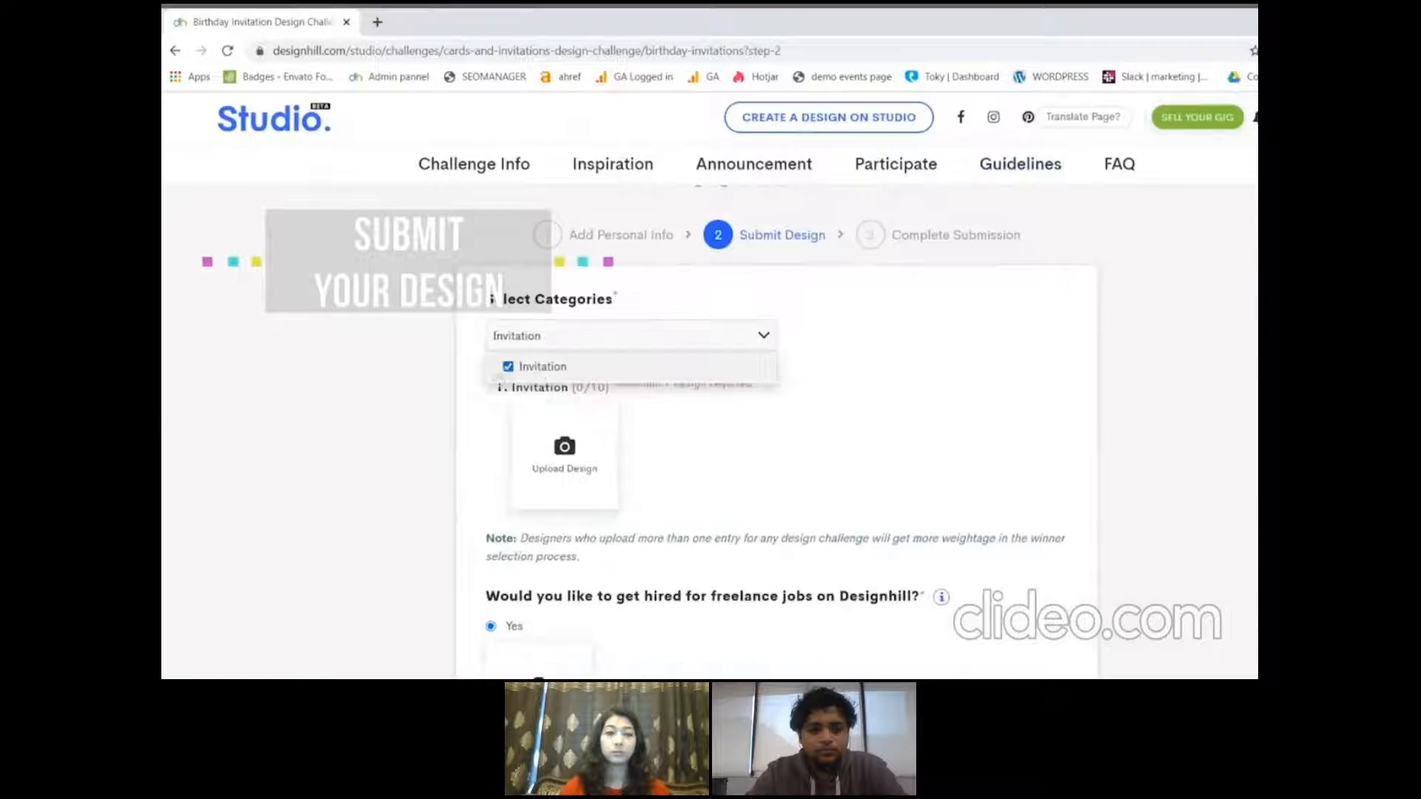
click(567, 464)
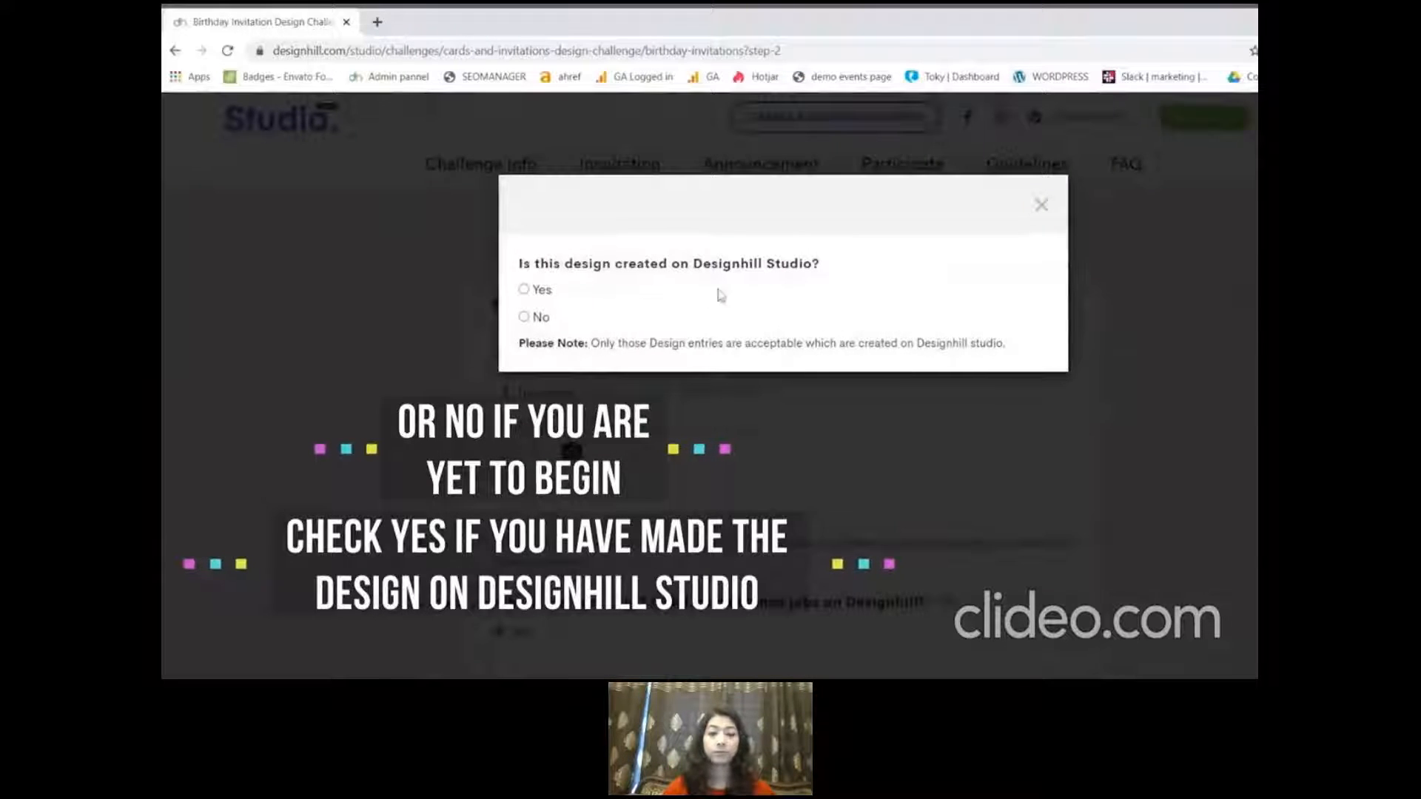
click(525, 317)
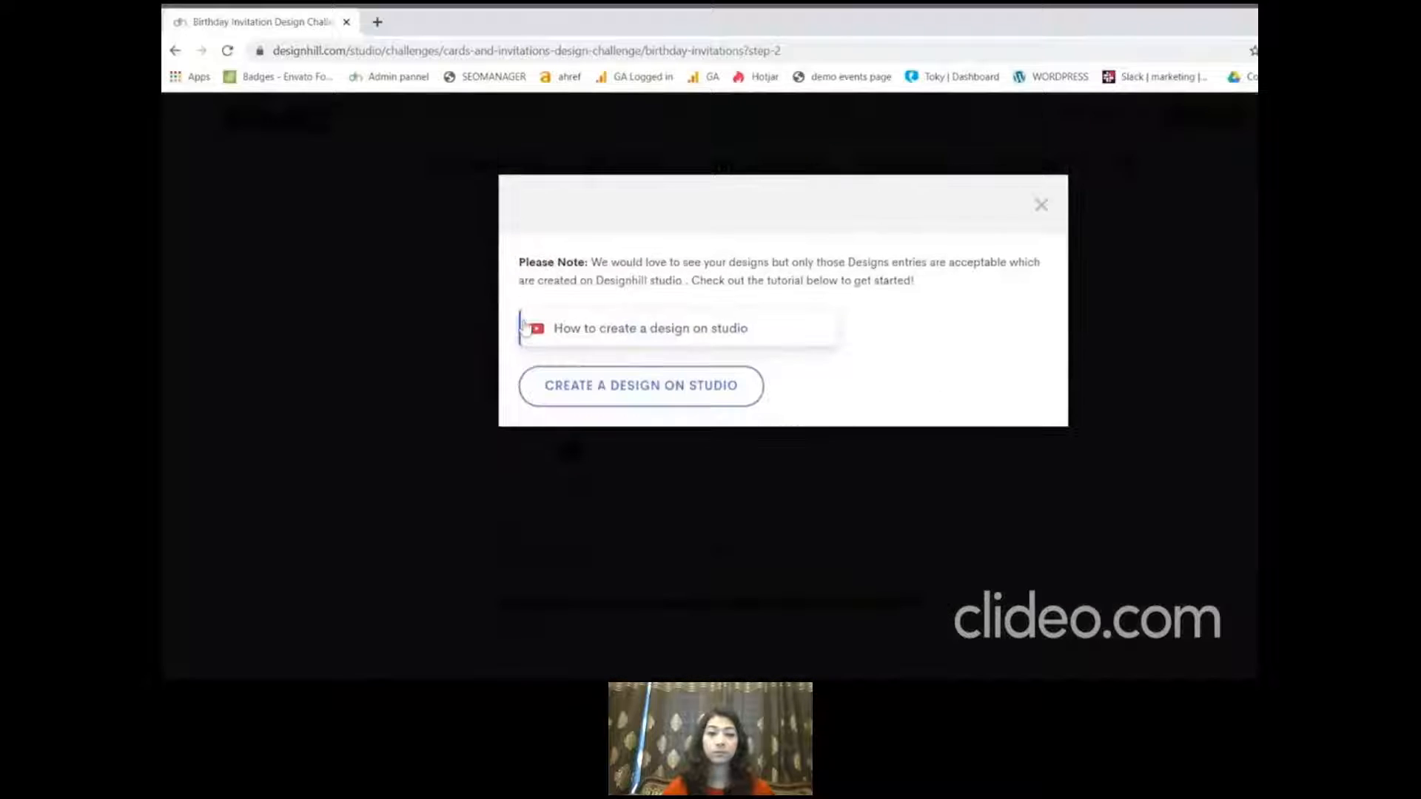
click(620, 397)
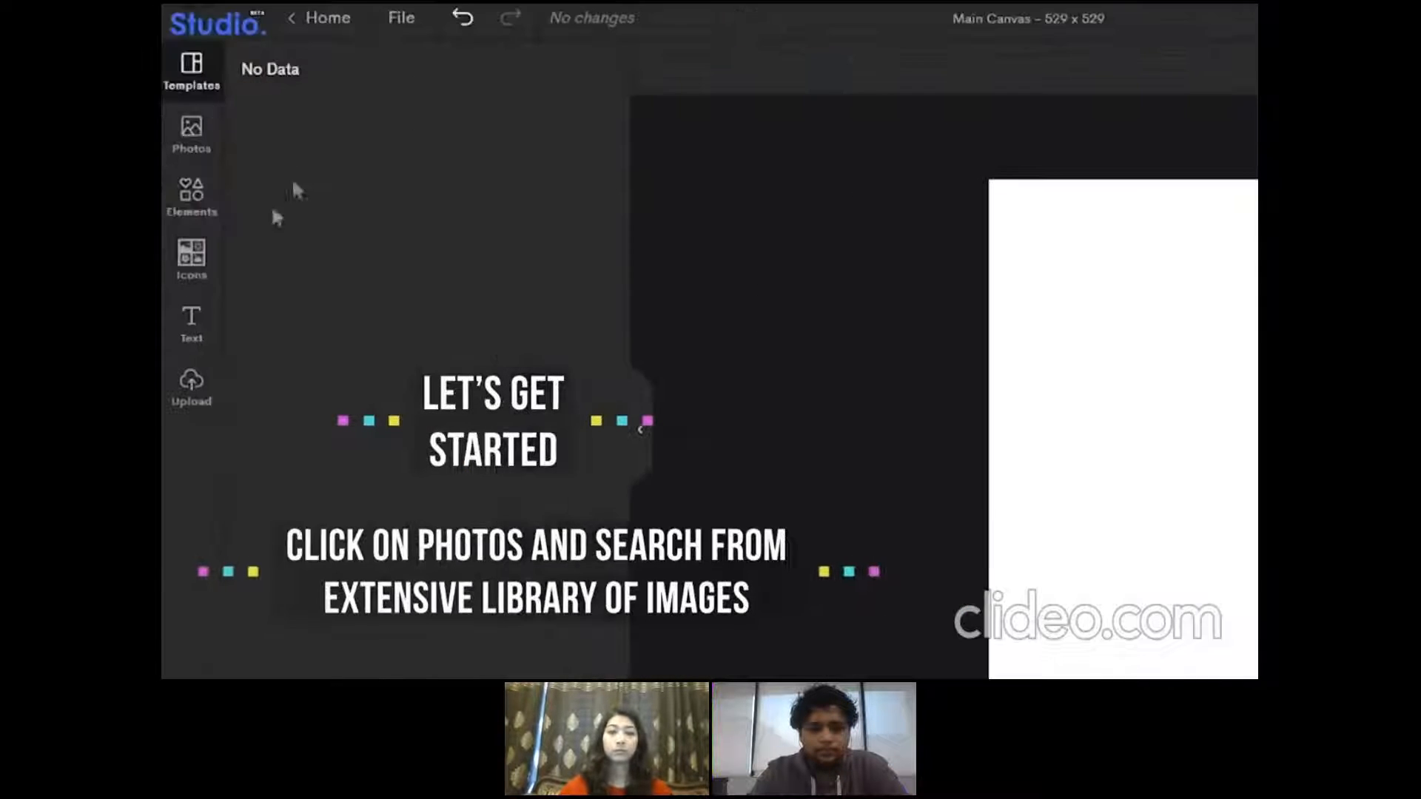
Add the photo of orange paper with pink carnations to the canvas and enlarge it to cover the whole canvas
click(179, 190)
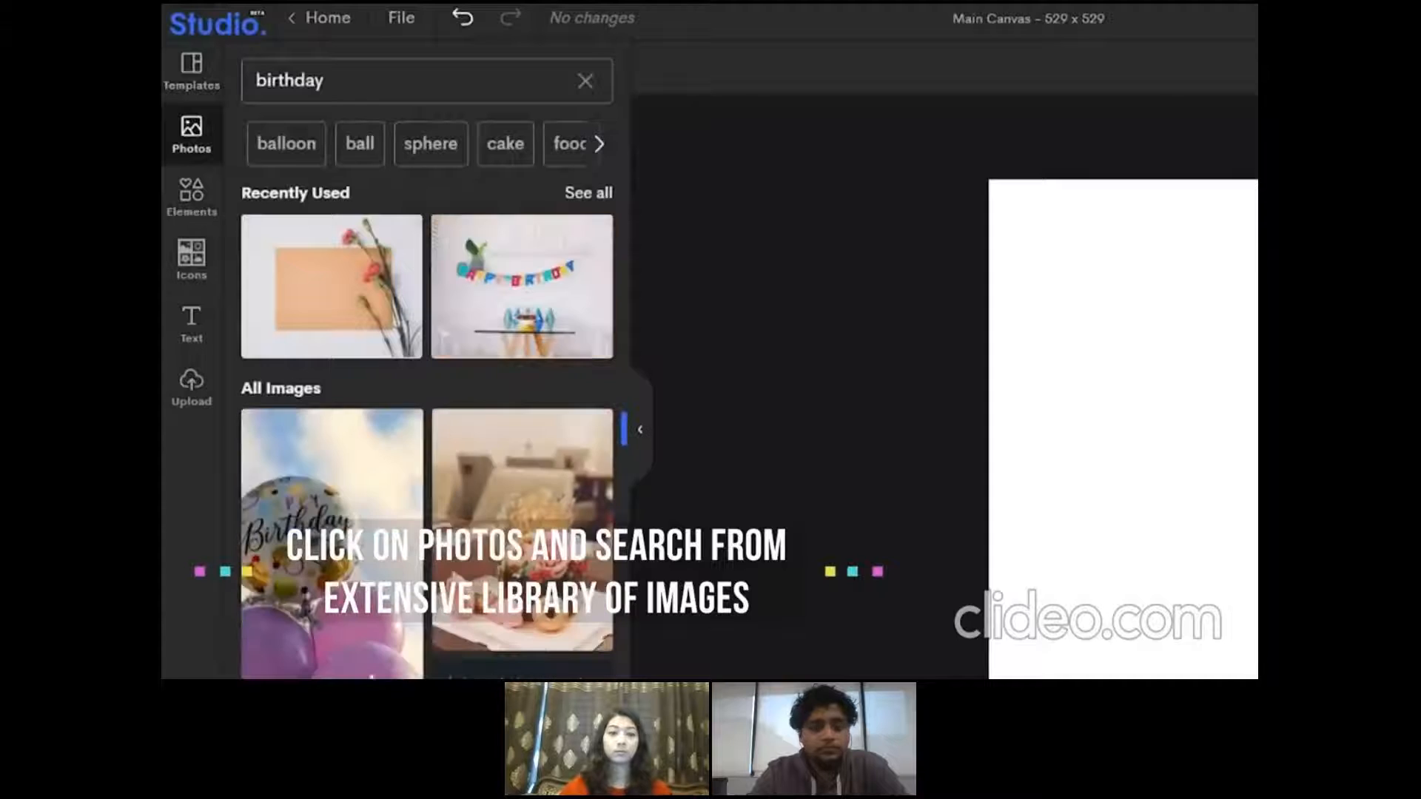
click(334, 323)
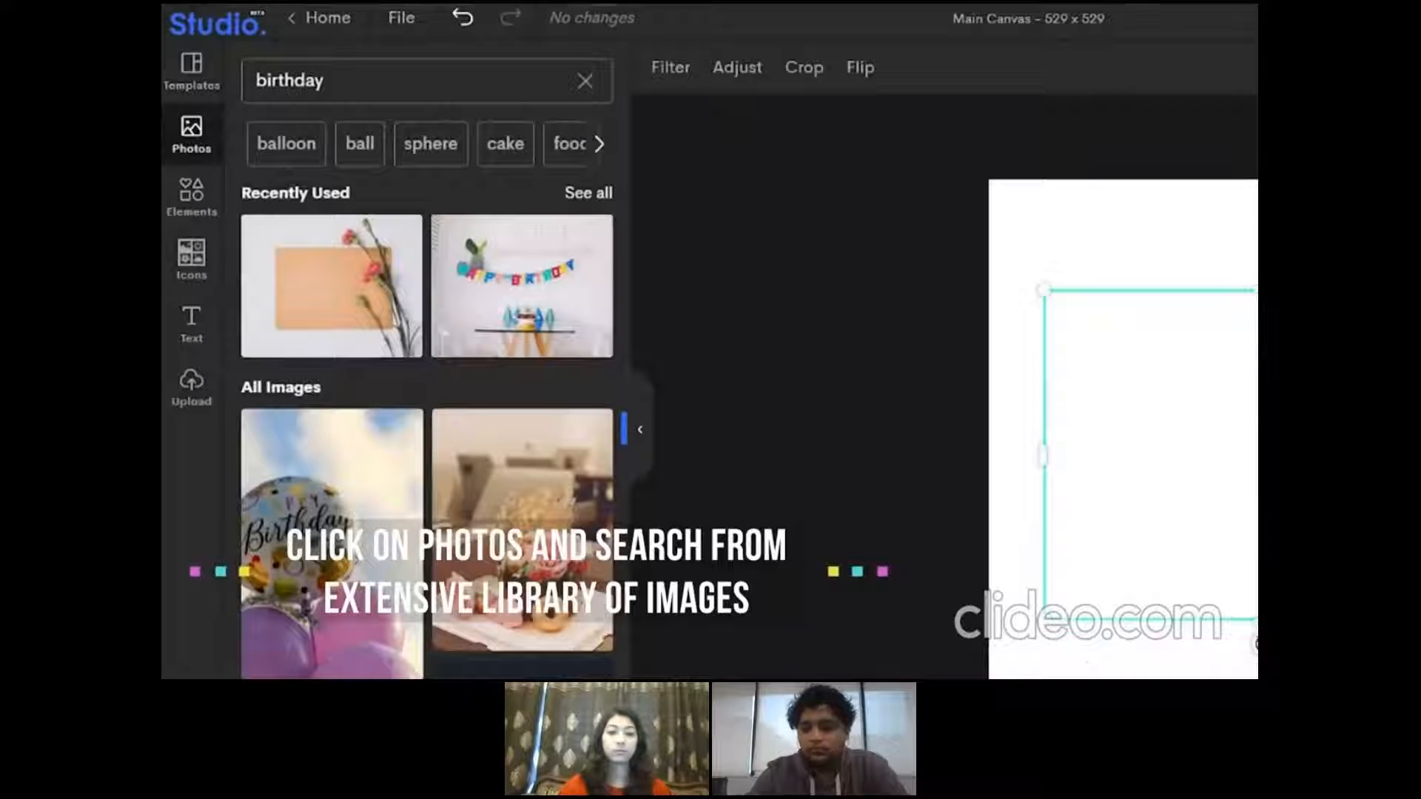
drag(1184, 459, 1120, 348)
drag(906, 570, 808, 545)
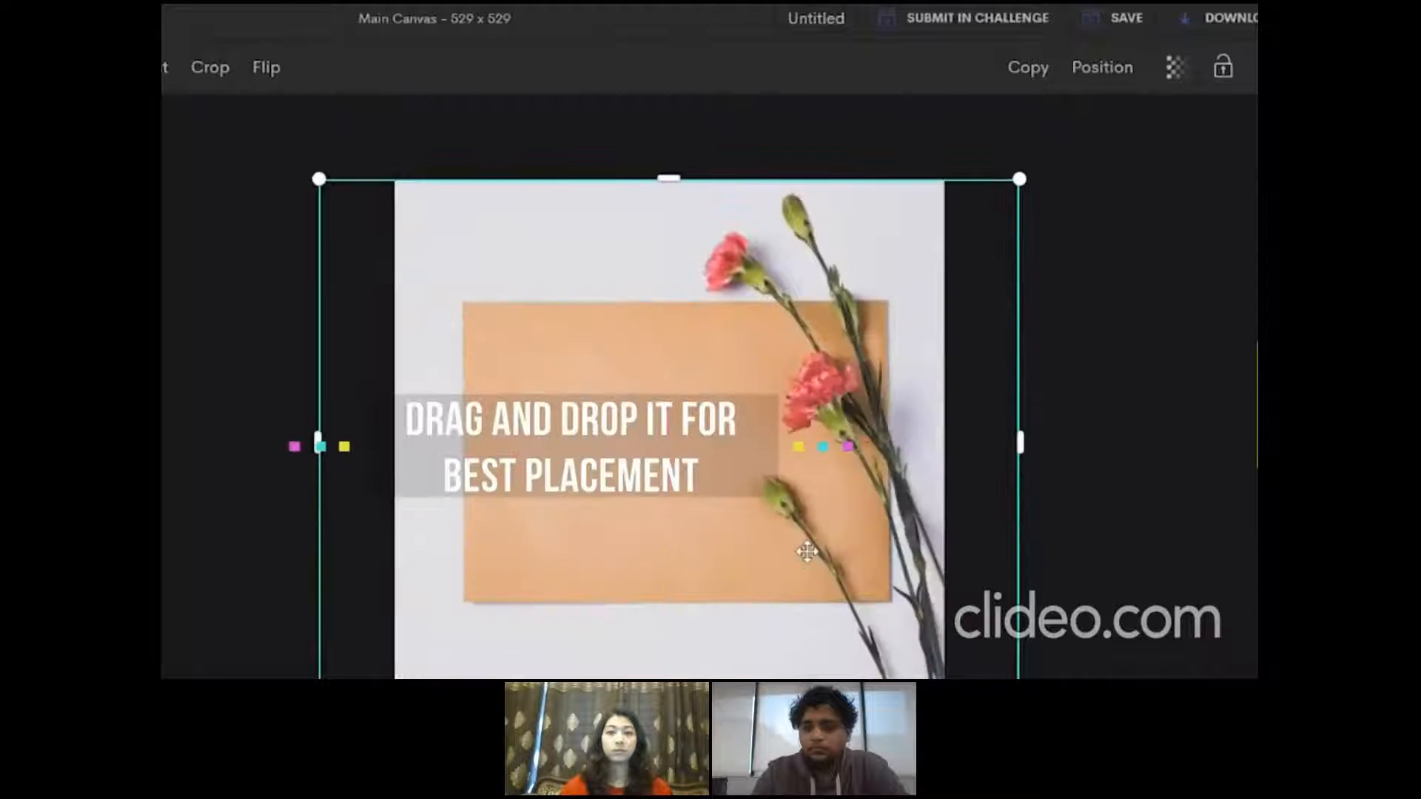
drag(669, 705, 669, 728)
click(234, 528)
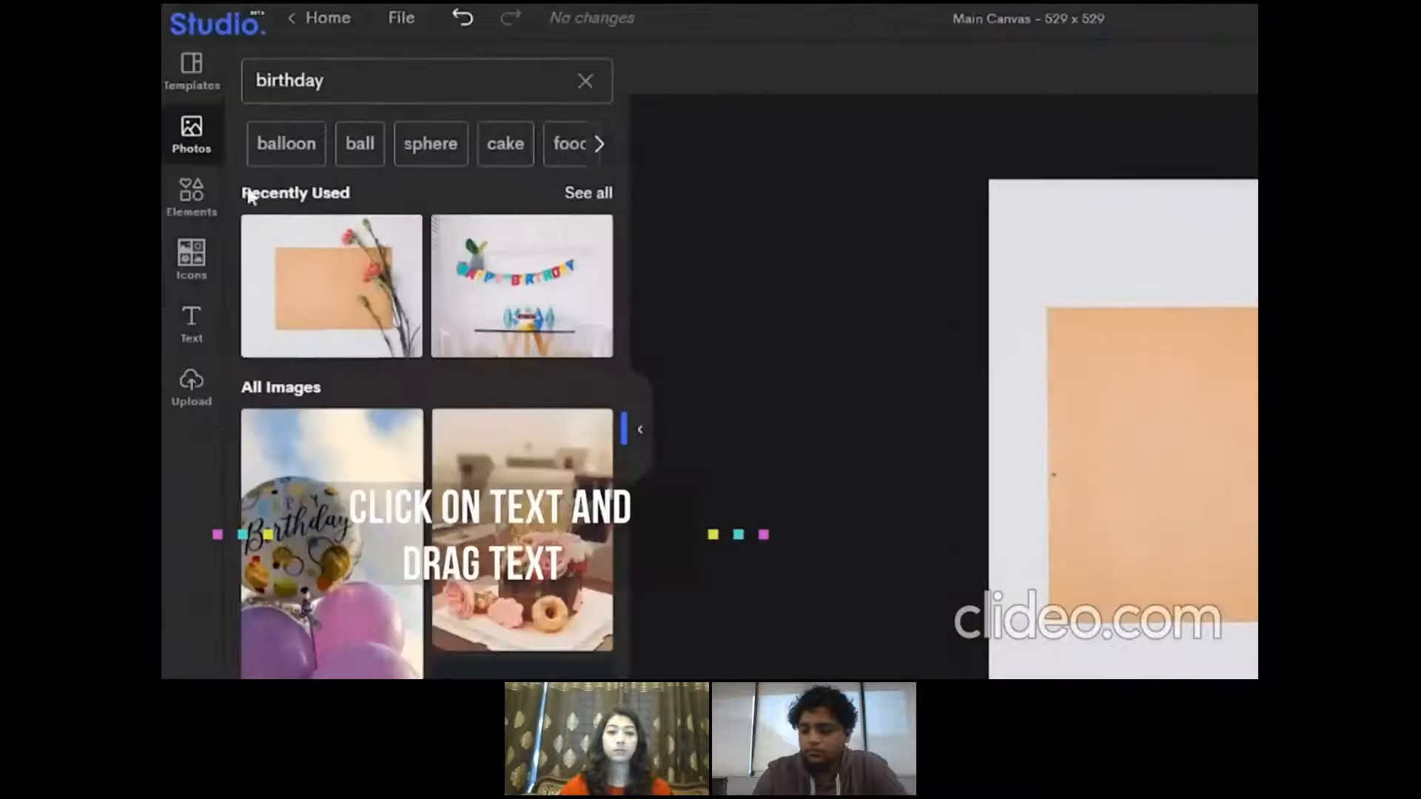
Place the "White Christmas" text template over the orange paper and ungroup it
click(188, 278)
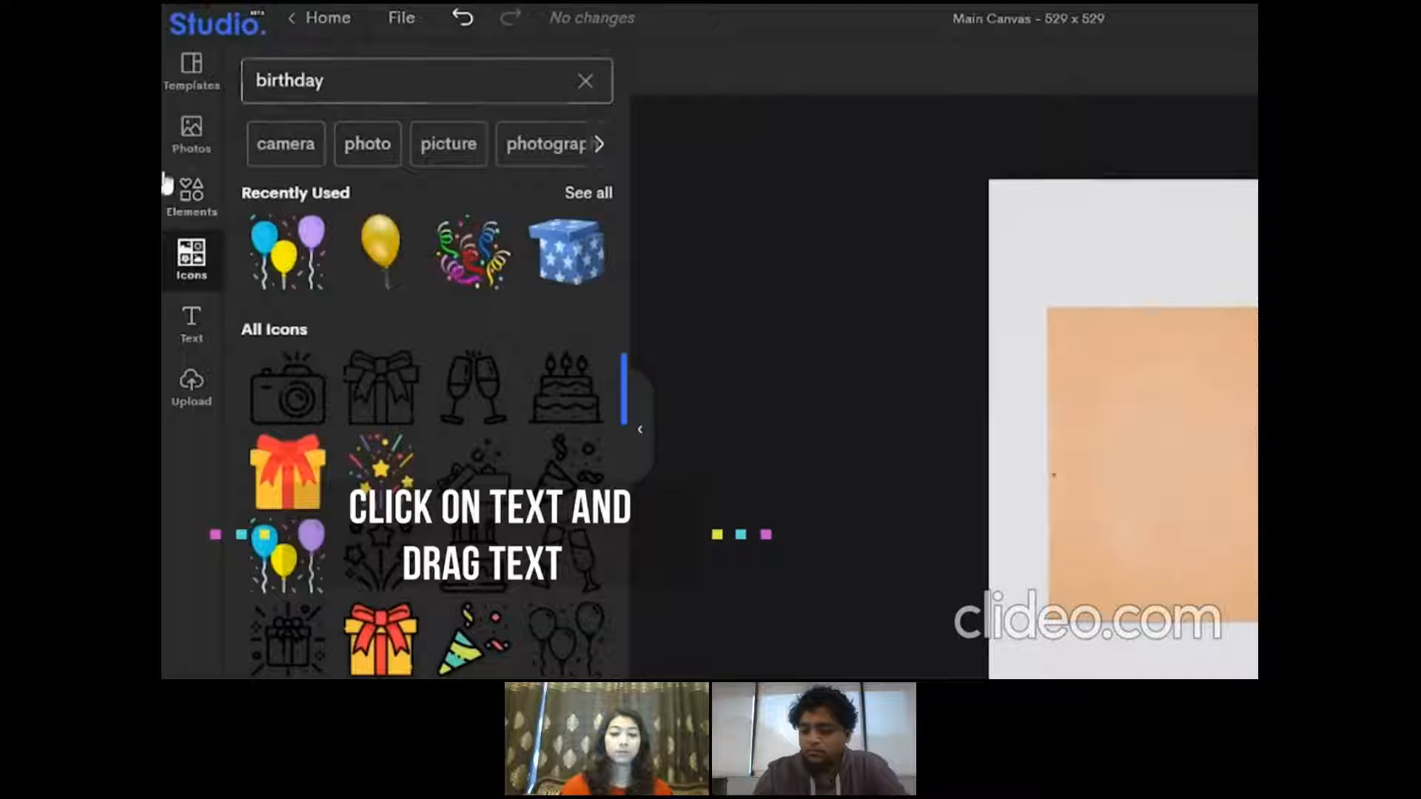
click(194, 195)
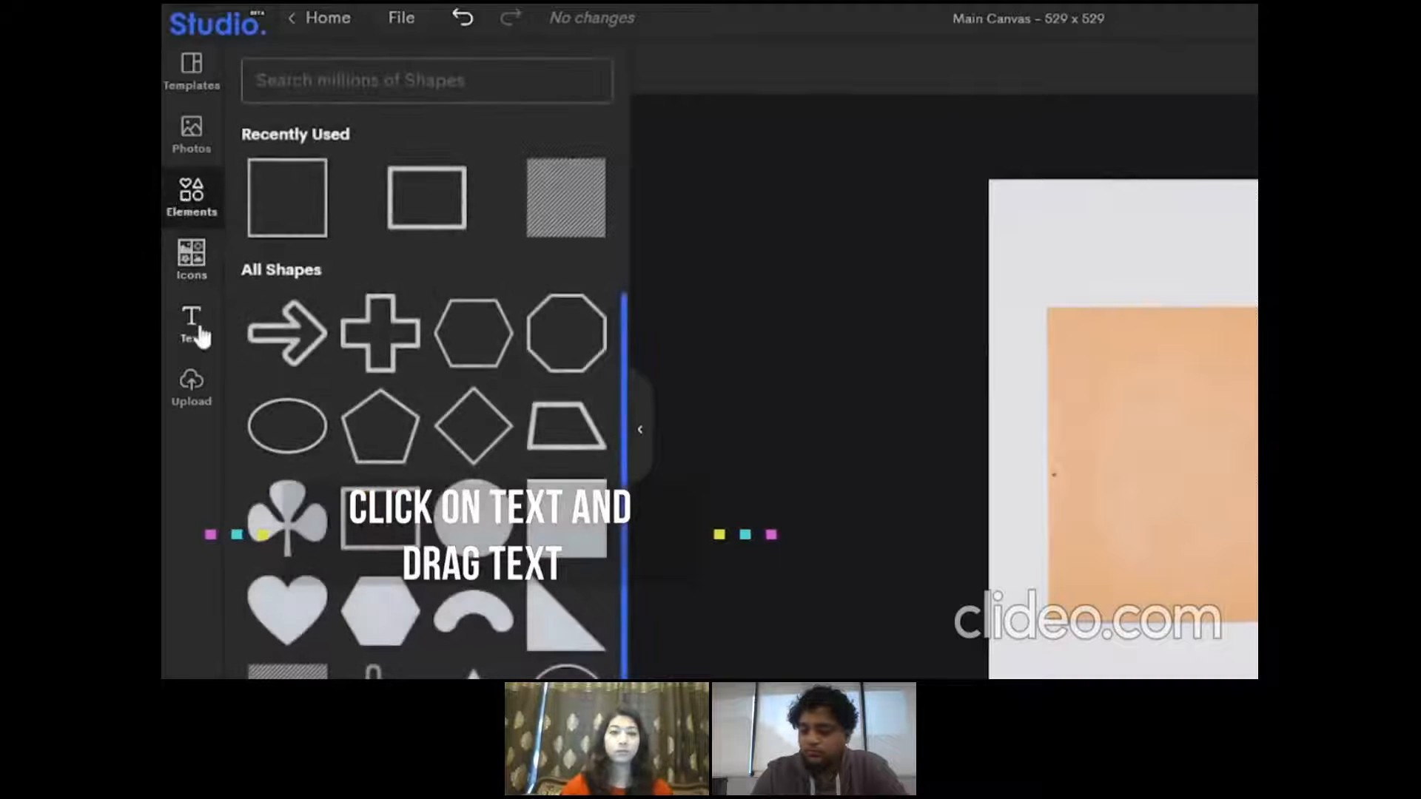
click(195, 325)
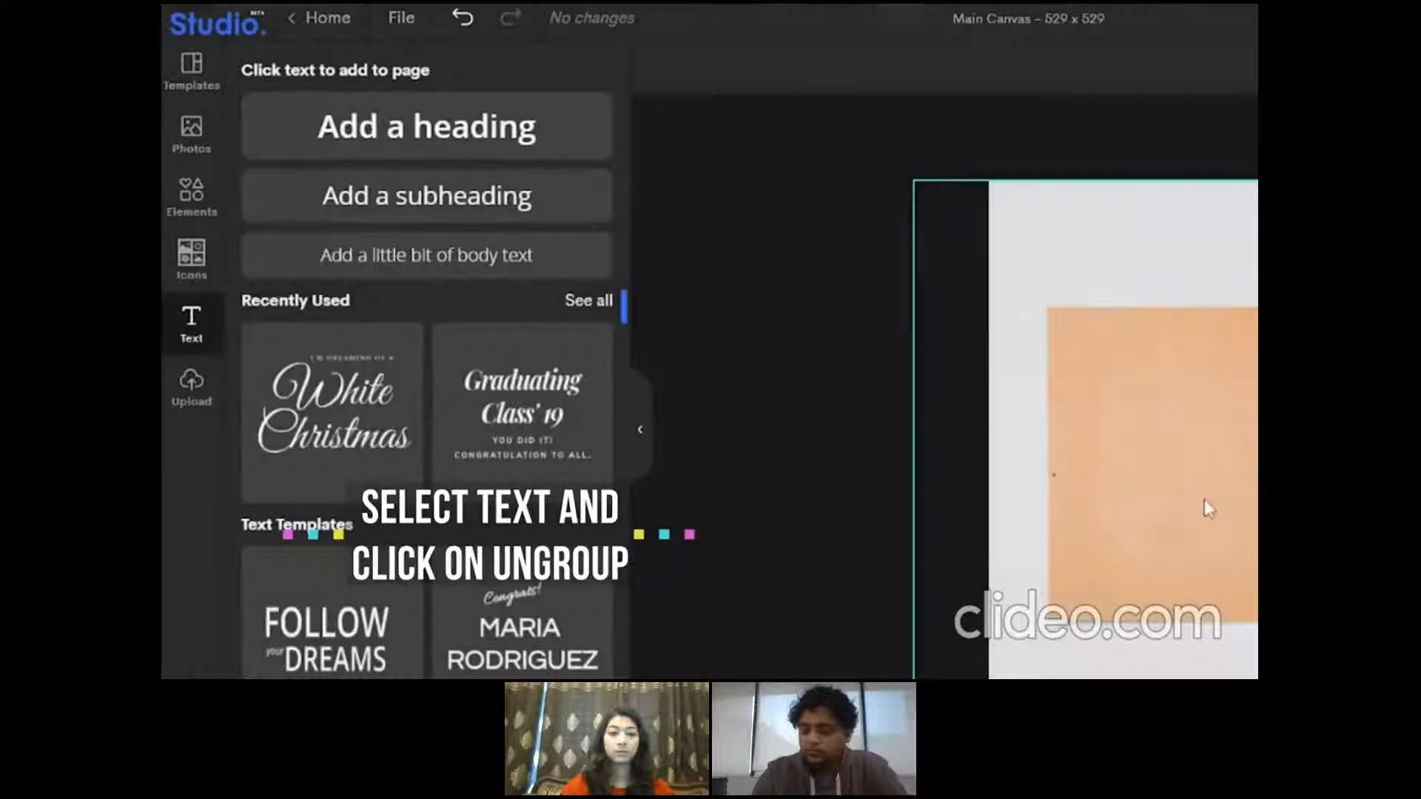
drag(1242, 413, 1185, 438)
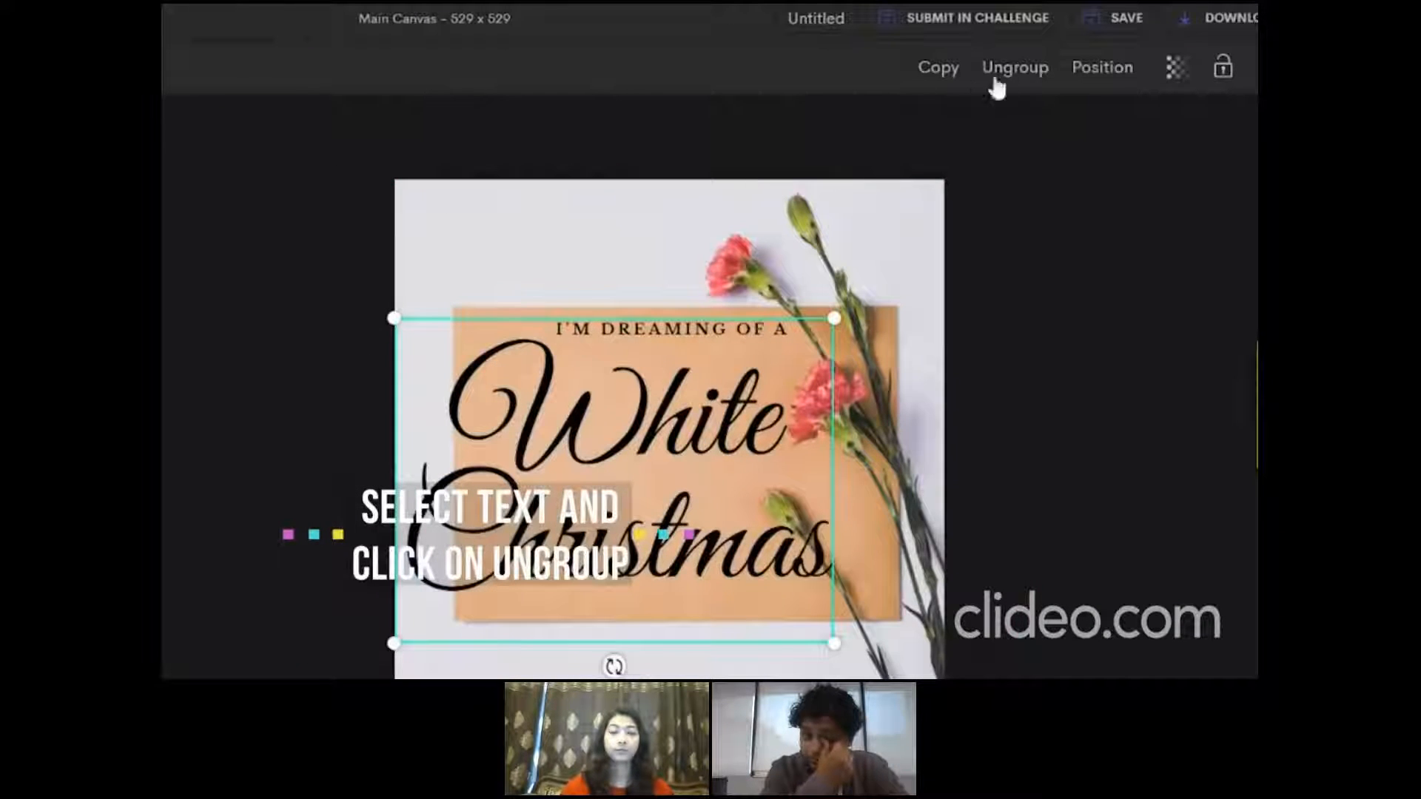
click(1014, 68)
Set the font size of both the "White" and "Christmas" texts to 18
click(592, 432)
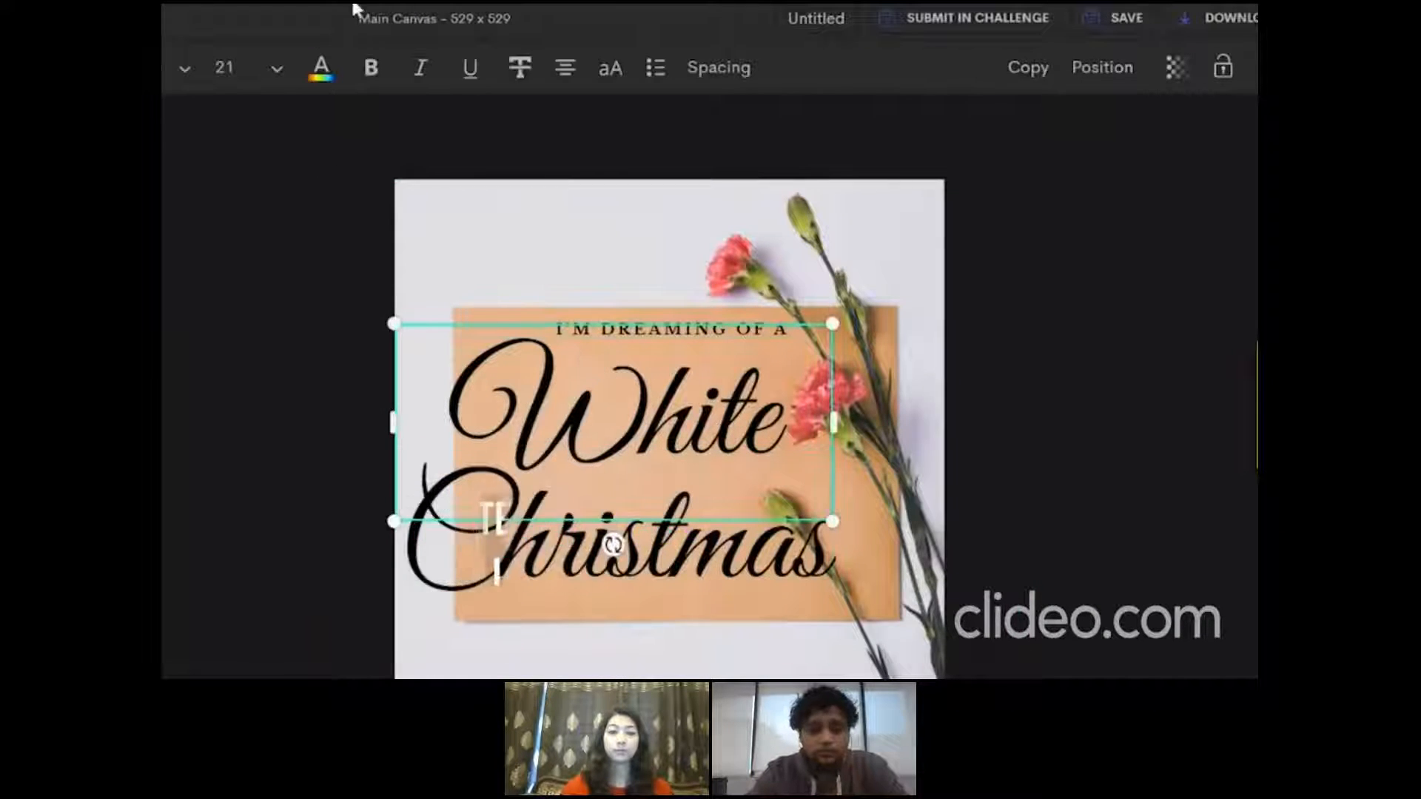
click(237, 68)
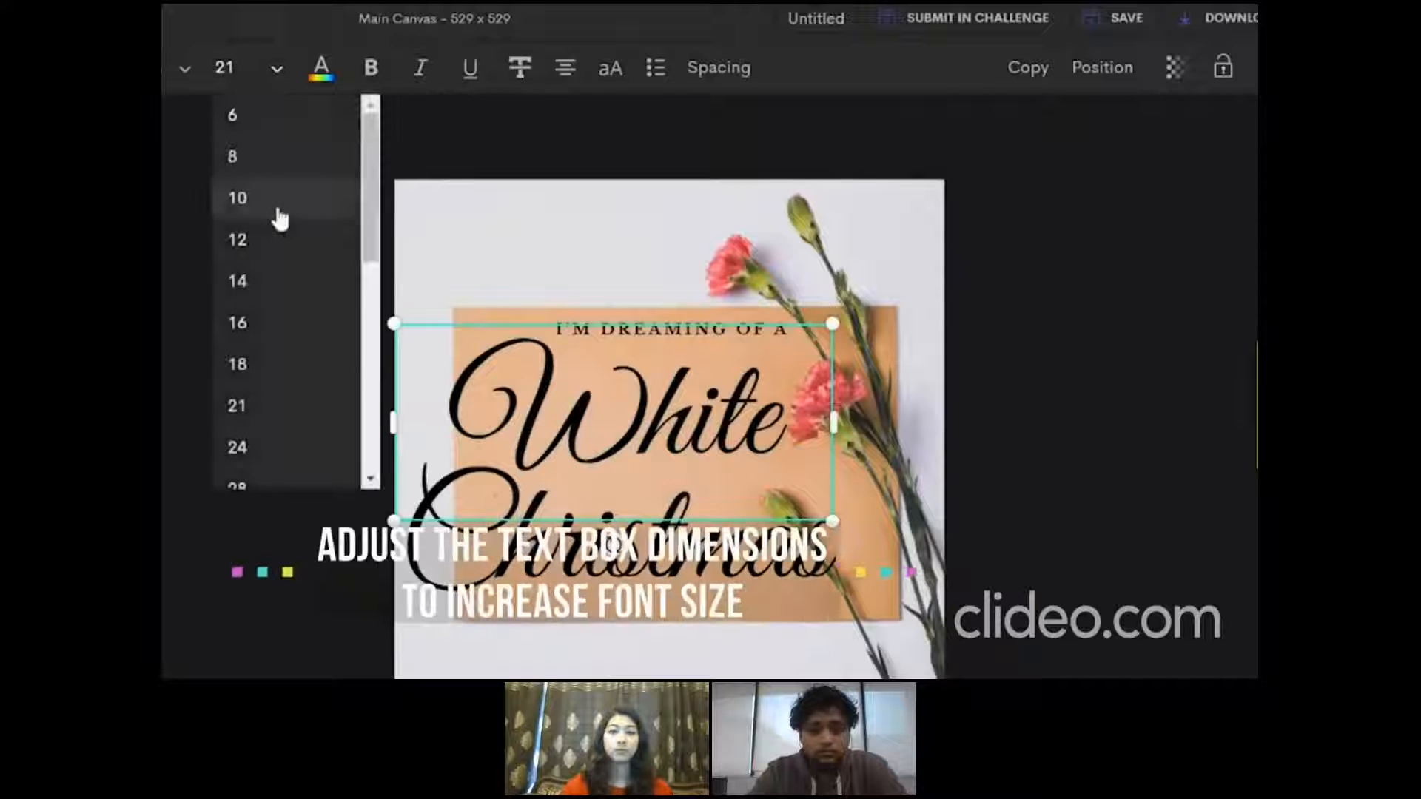
click(236, 365)
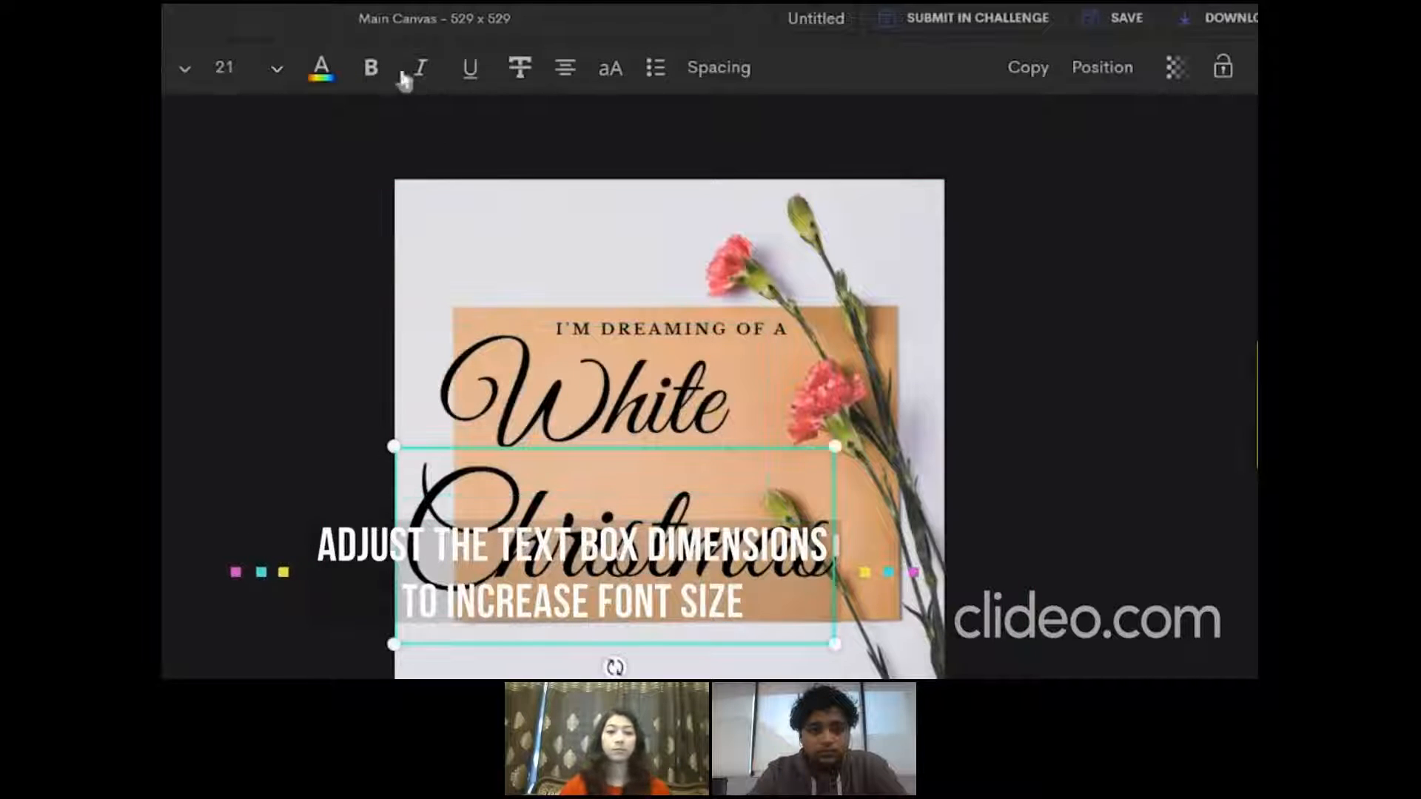
click(238, 69)
click(241, 360)
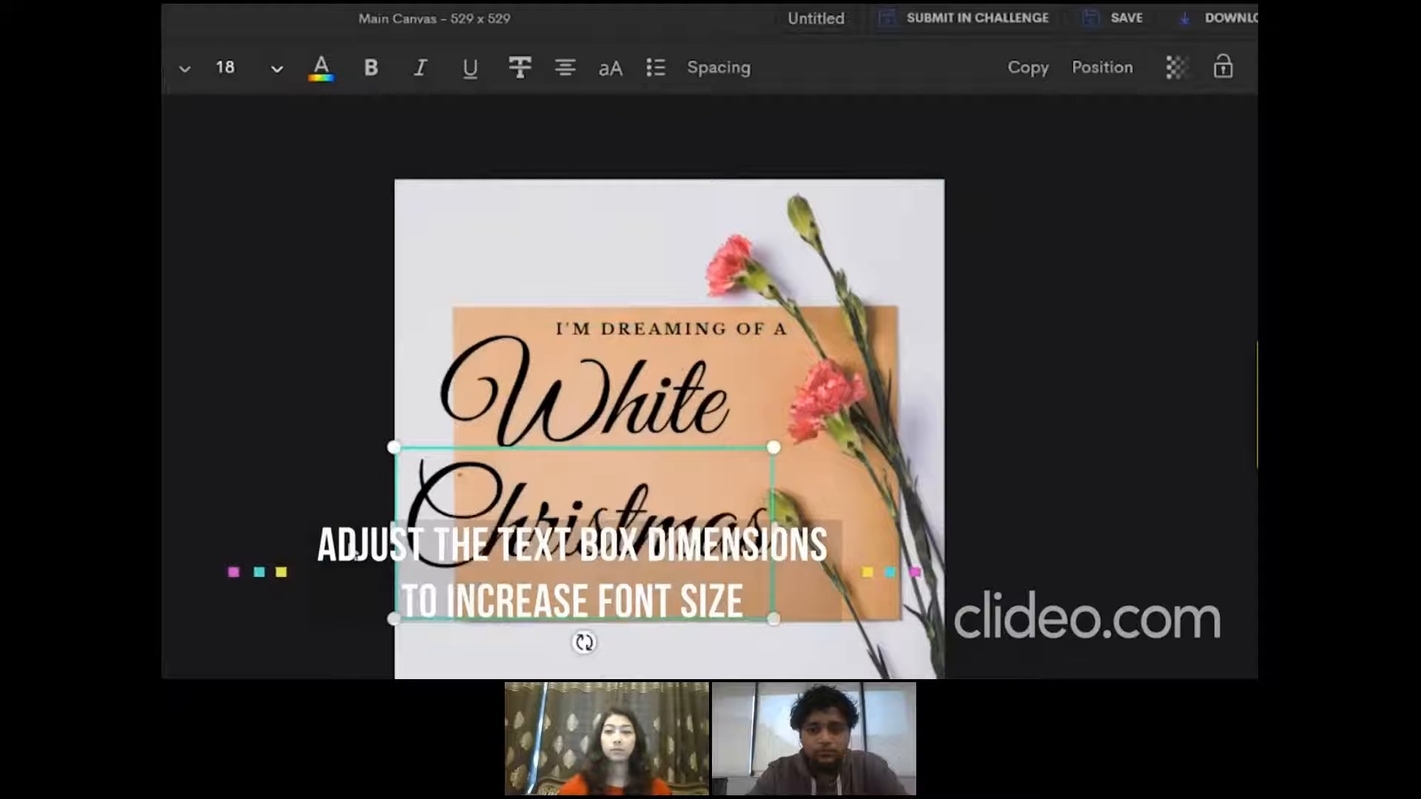
Replace the small upper line with "YOU ARE INVITED", then adjust its font size, alignment and position on the orange paper
double_click(658, 328)
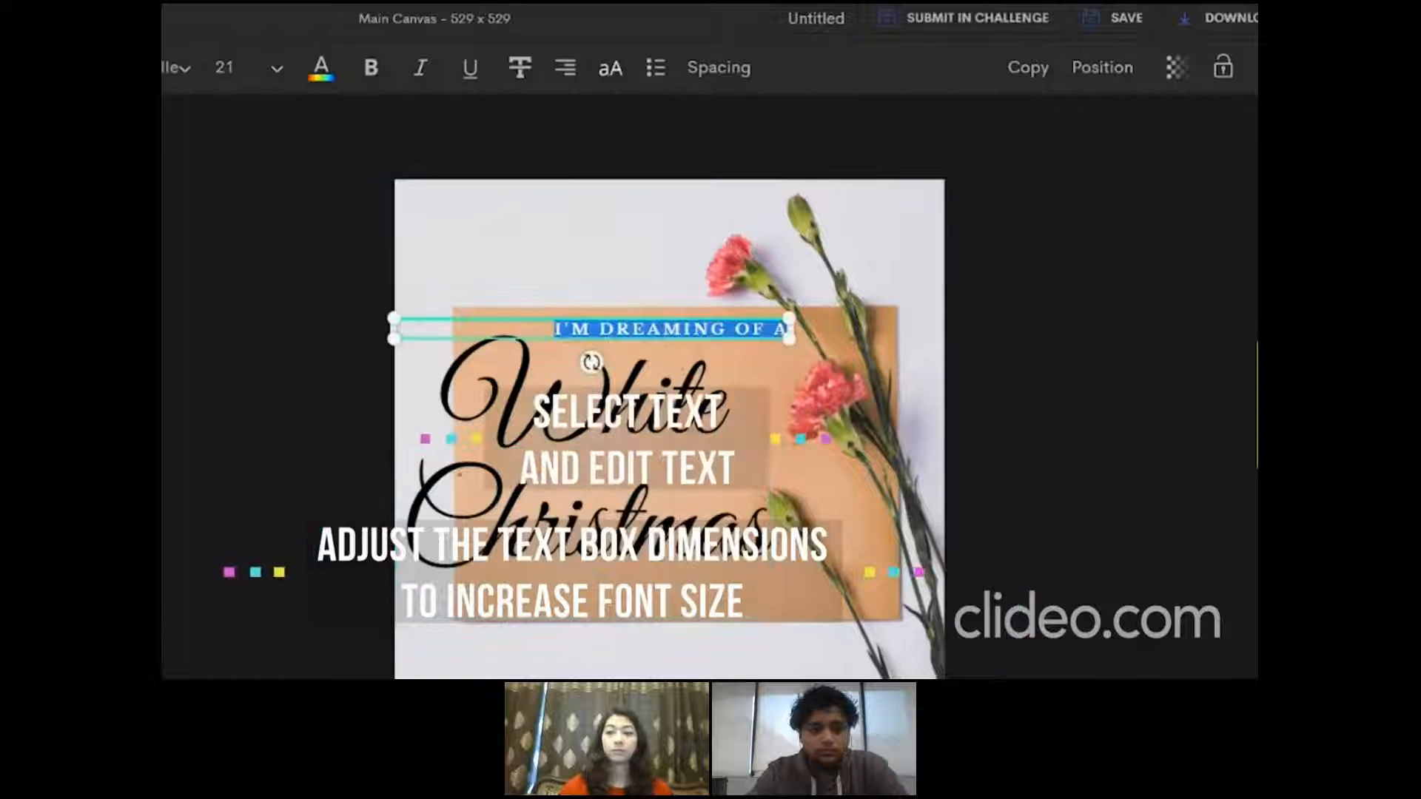
text(YOU ARE INVITED)
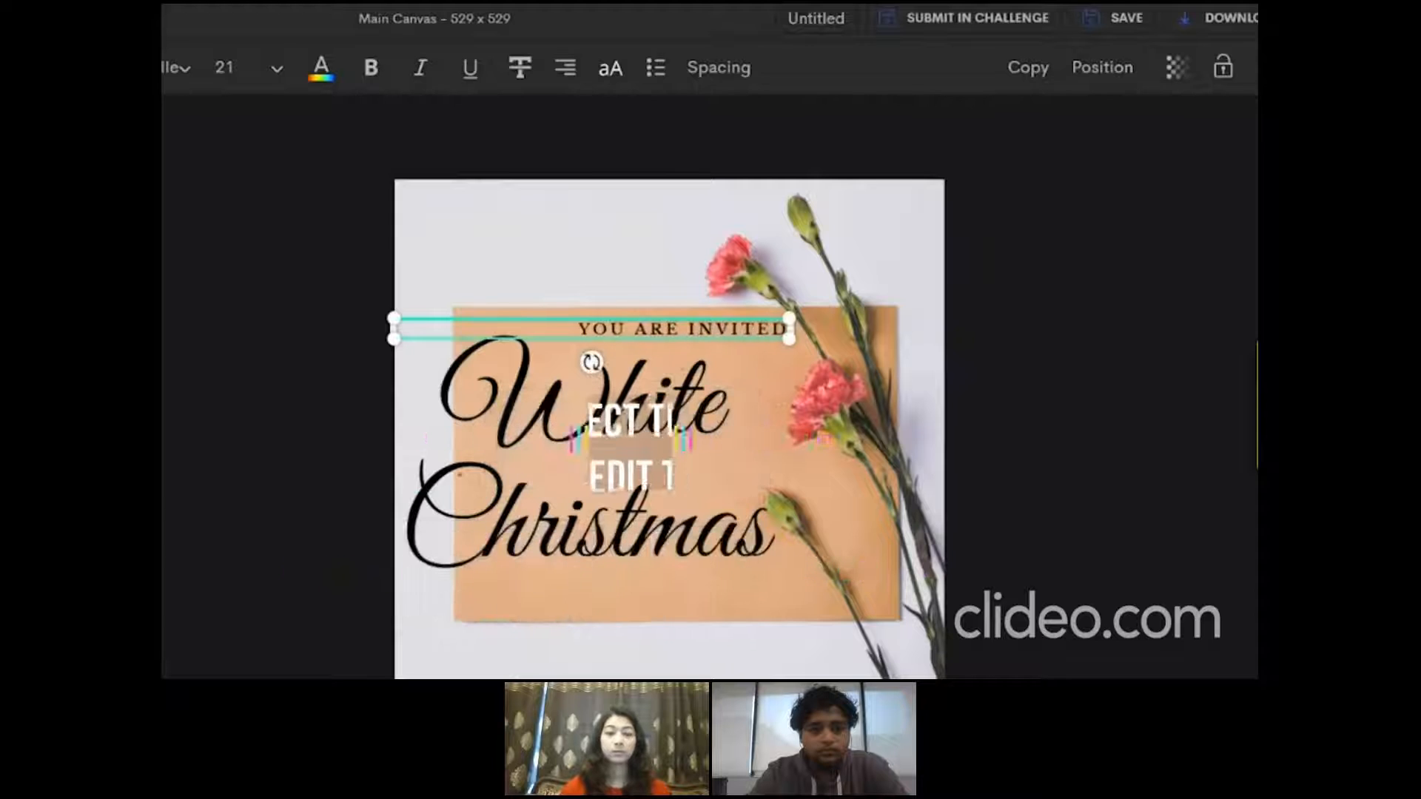
click(241, 72)
click(260, 383)
click(566, 68)
drag(518, 333, 584, 324)
Replace "White" with "Birthday", set its font size to 14 and reposition it under the invitation line
double_click(577, 407)
text(Birthday)
click(275, 69)
click(266, 301)
drag(689, 473, 779, 473)
drag(611, 410, 609, 344)
Replace "Christmas" with "Celebration", reduce its font size to 16 and reposition it below "Birthday"
double_click(592, 518)
text(Celebration)
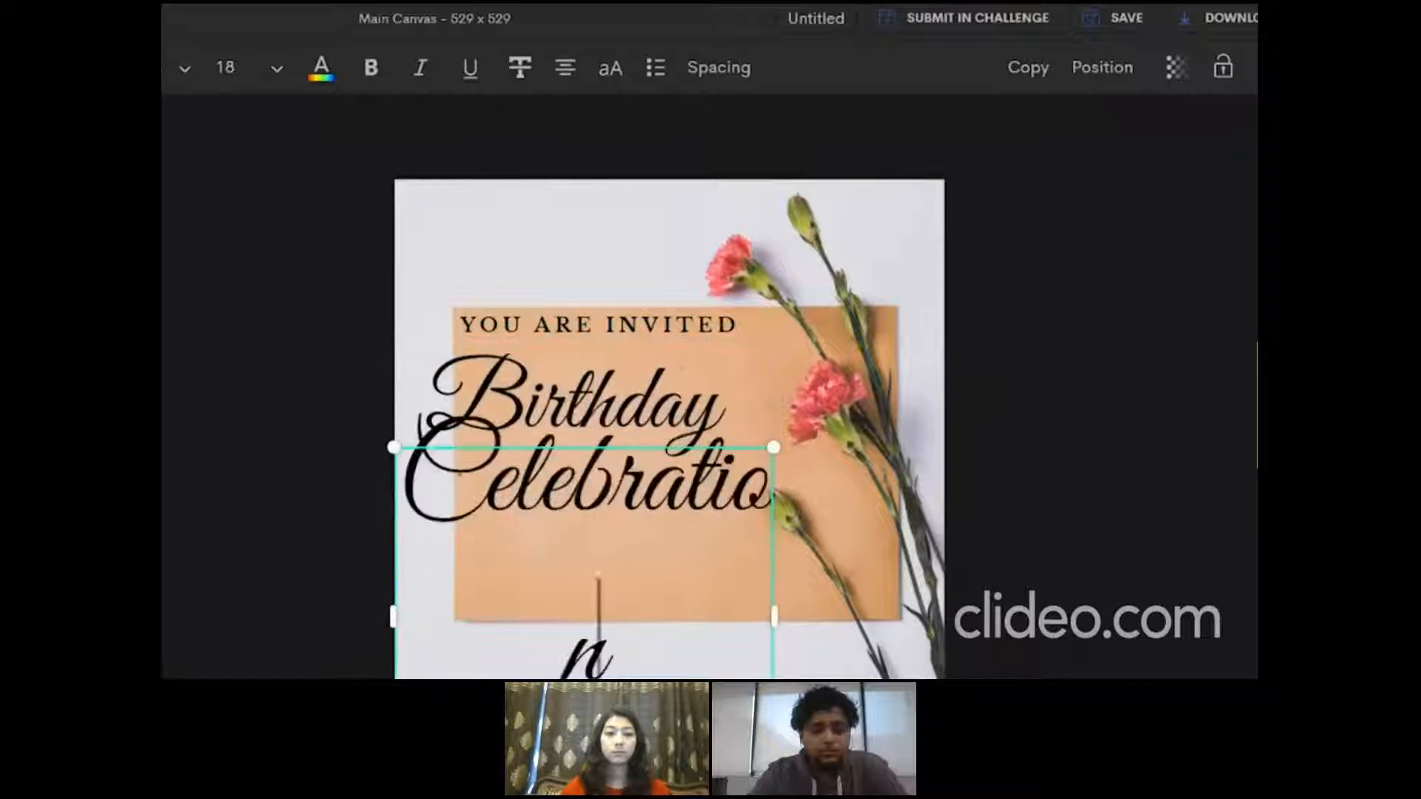
click(277, 69)
click(260, 323)
click(276, 69)
mouse_move(552, 517)
mouse_down()
mouse_move(577, 517)
mouse_move(607, 482)
mouse_move(568, 494)
mouse_up()
click(287, 655)
Set the font size of "Celebration" and "Birthday" to 12 and nudge "Birthday" slightly downward
click(277, 69)
click(274, 243)
click(574, 395)
click(277, 69)
click(285, 243)
drag(570, 393, 570, 413)
drag(727, 324, 728, 318)
key(Return)
drag(509, 346, 442, 343)
click(441, 344)
click(506, 347)
key(BackSpace)
key(BackSpace)
Arrange "YOU ARE INVITED", "Birthday" and "Celebration" as an aligned stack inside the orange paper
drag(544, 324, 542, 338)
drag(984, 347, 765, 314)
drag(551, 429, 570, 430)
drag(577, 492, 598, 490)
click(592, 337)
click(566, 67)
drag(592, 422, 620, 409)
Add a text box below "Celebration" reading "12th Jan'21" and "9 PM Onwards!" on two lines, and fit it to the paper
drag(669, 487, 568, 567)
click(179, 636)
click(168, 636)
double_click(567, 567)
text(12th Jan'21)
key(Return)
text(9 PM Onwards!)
drag(687, 606, 891, 607)
drag(731, 579, 655, 547)
Try several colors on the date and time text and settle on a dark maroon
click(321, 67)
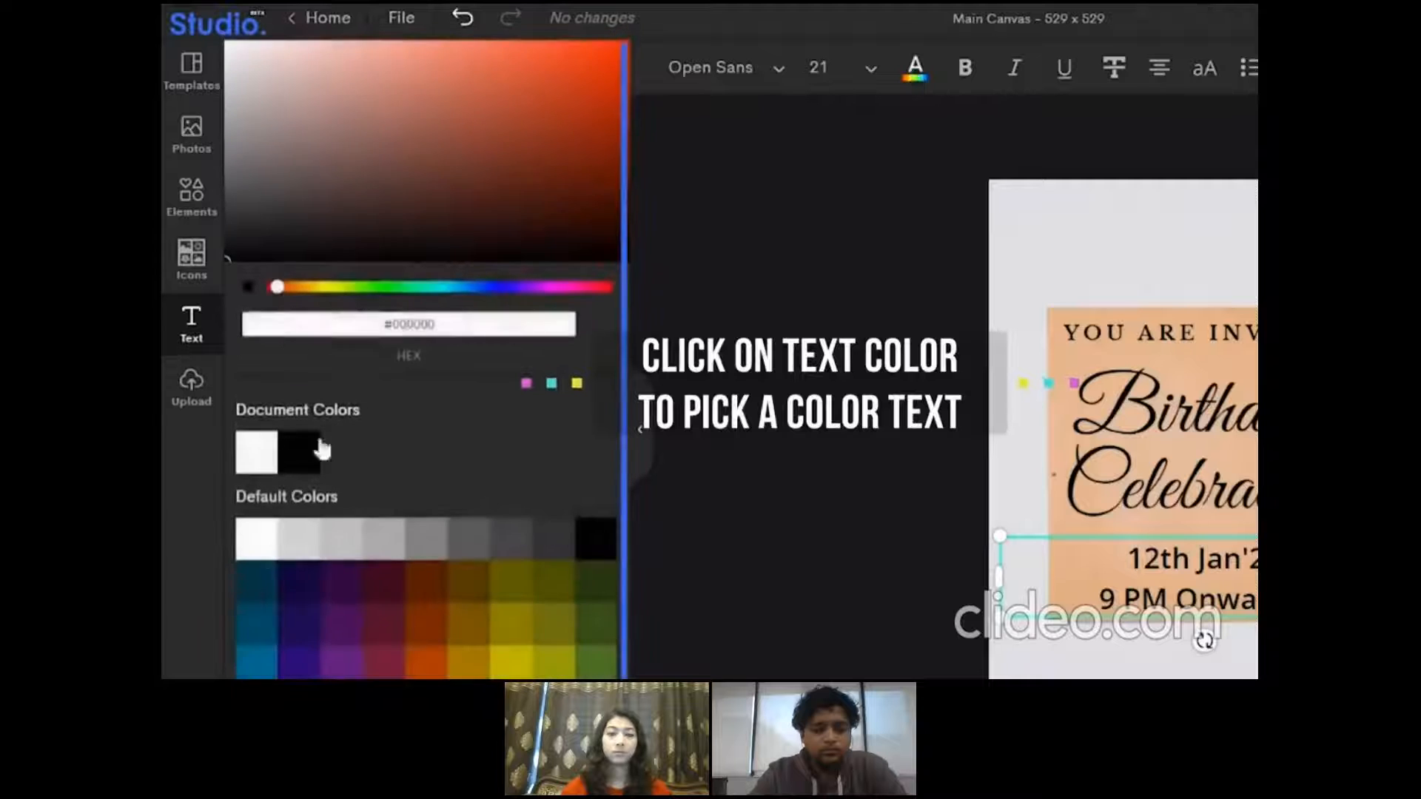
click(272, 587)
click(368, 642)
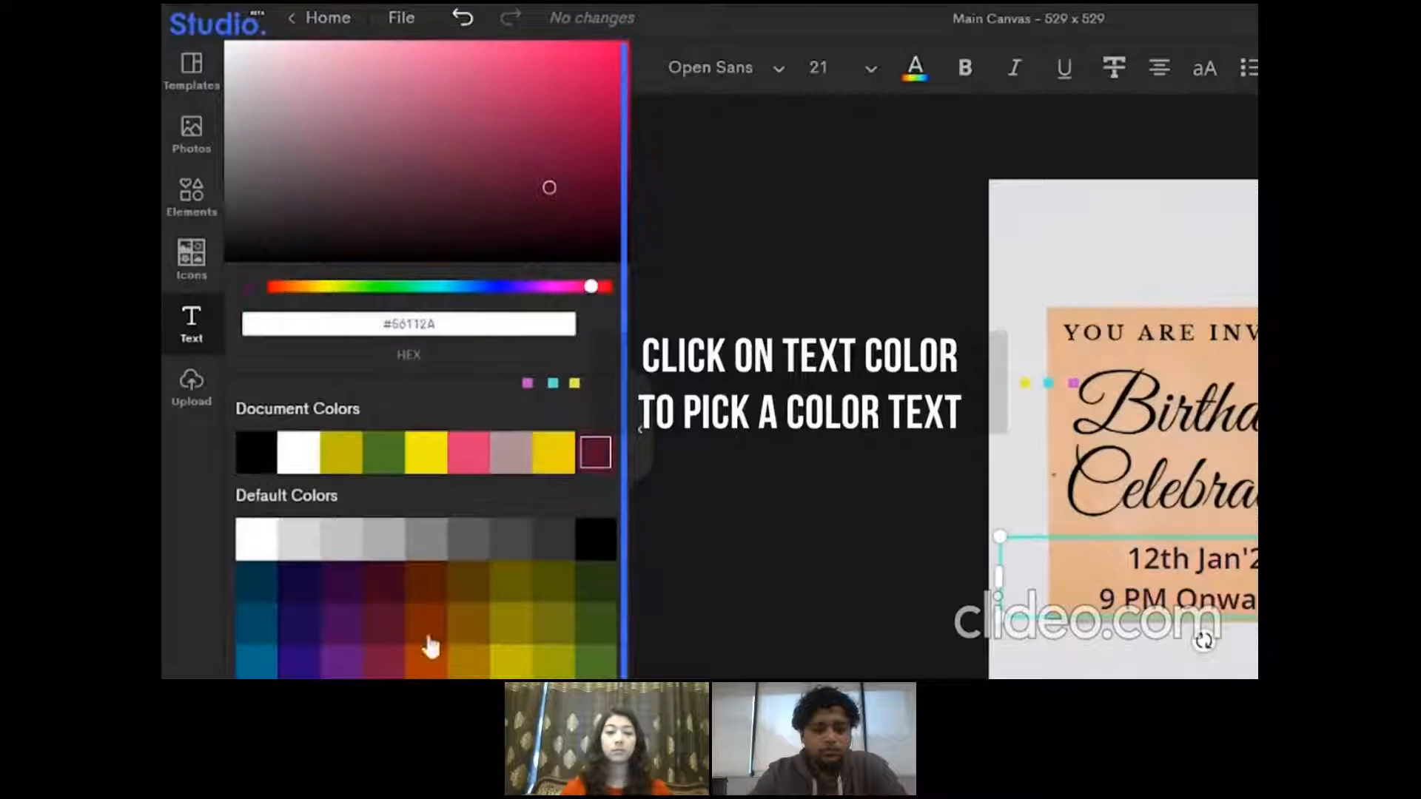
click(426, 453)
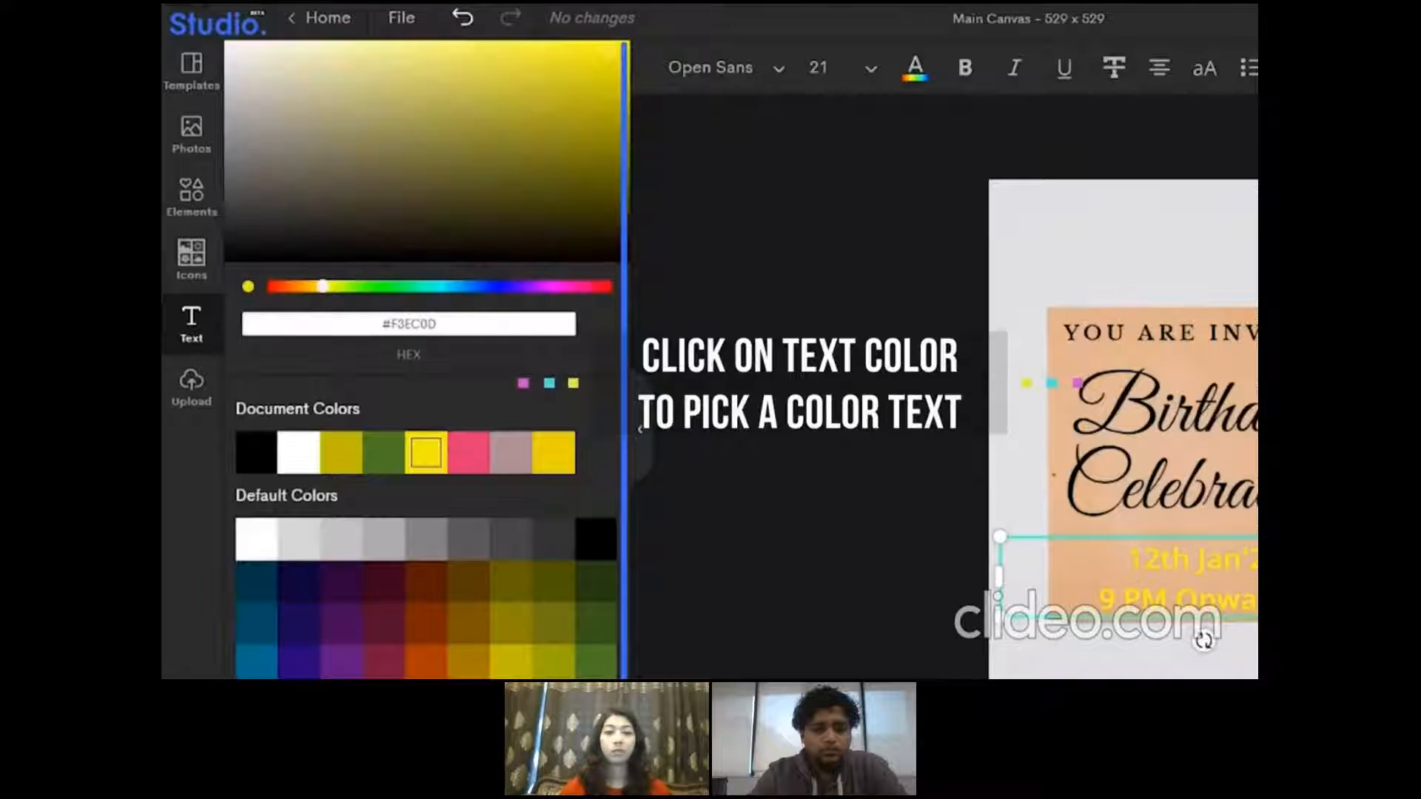
click(469, 703)
click(385, 601)
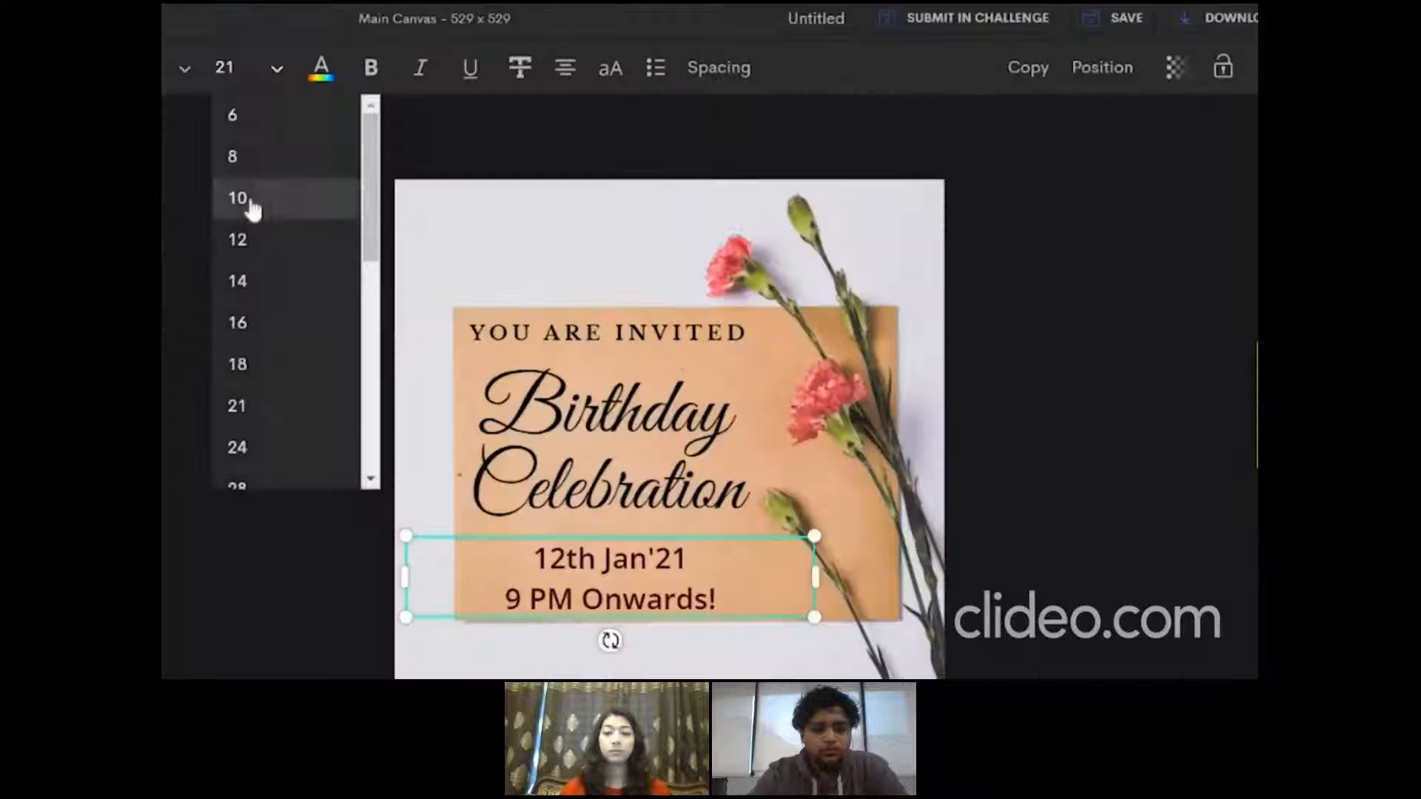
Set the date and time text to size 14 in a wider box and merge it into one line separated by "||"
click(251, 281)
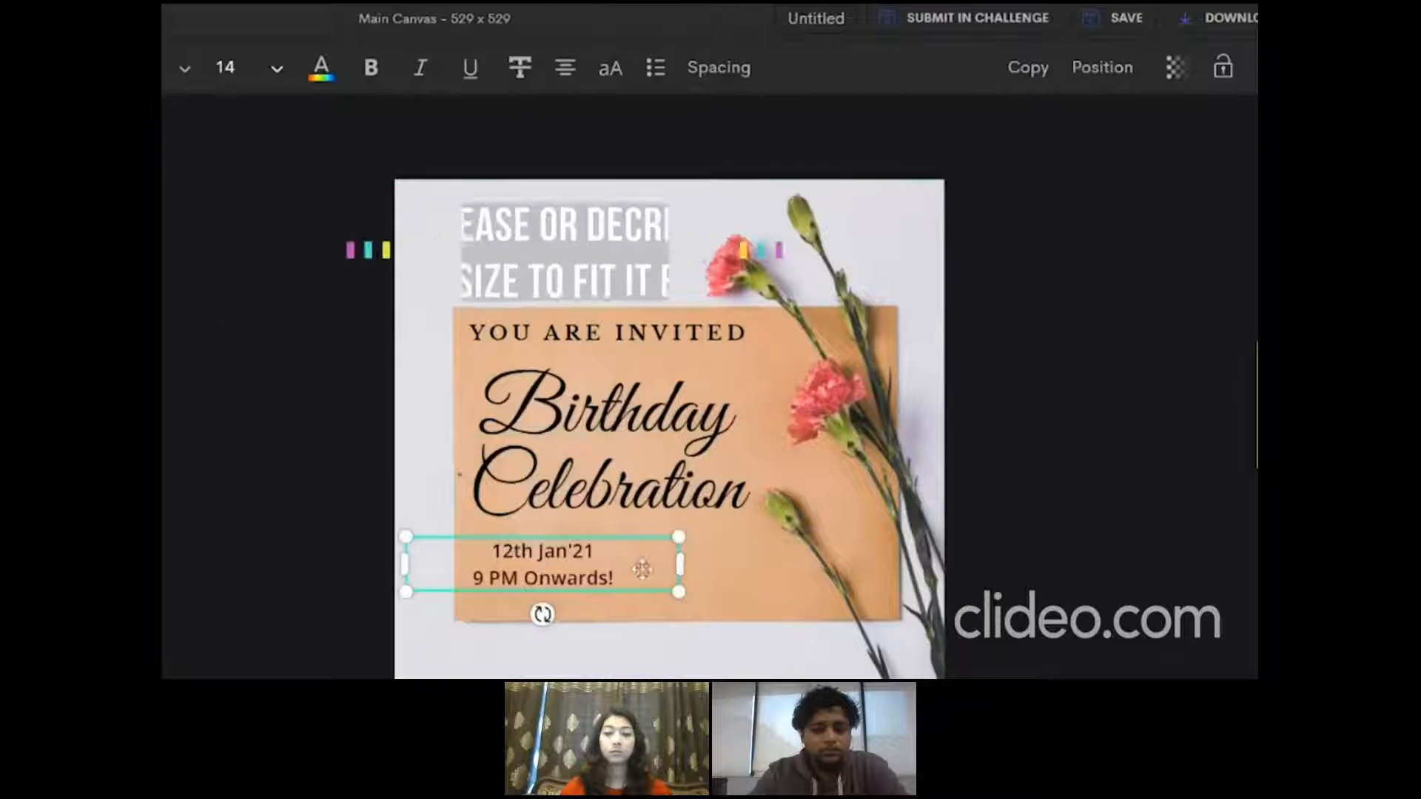
drag(680, 564, 829, 565)
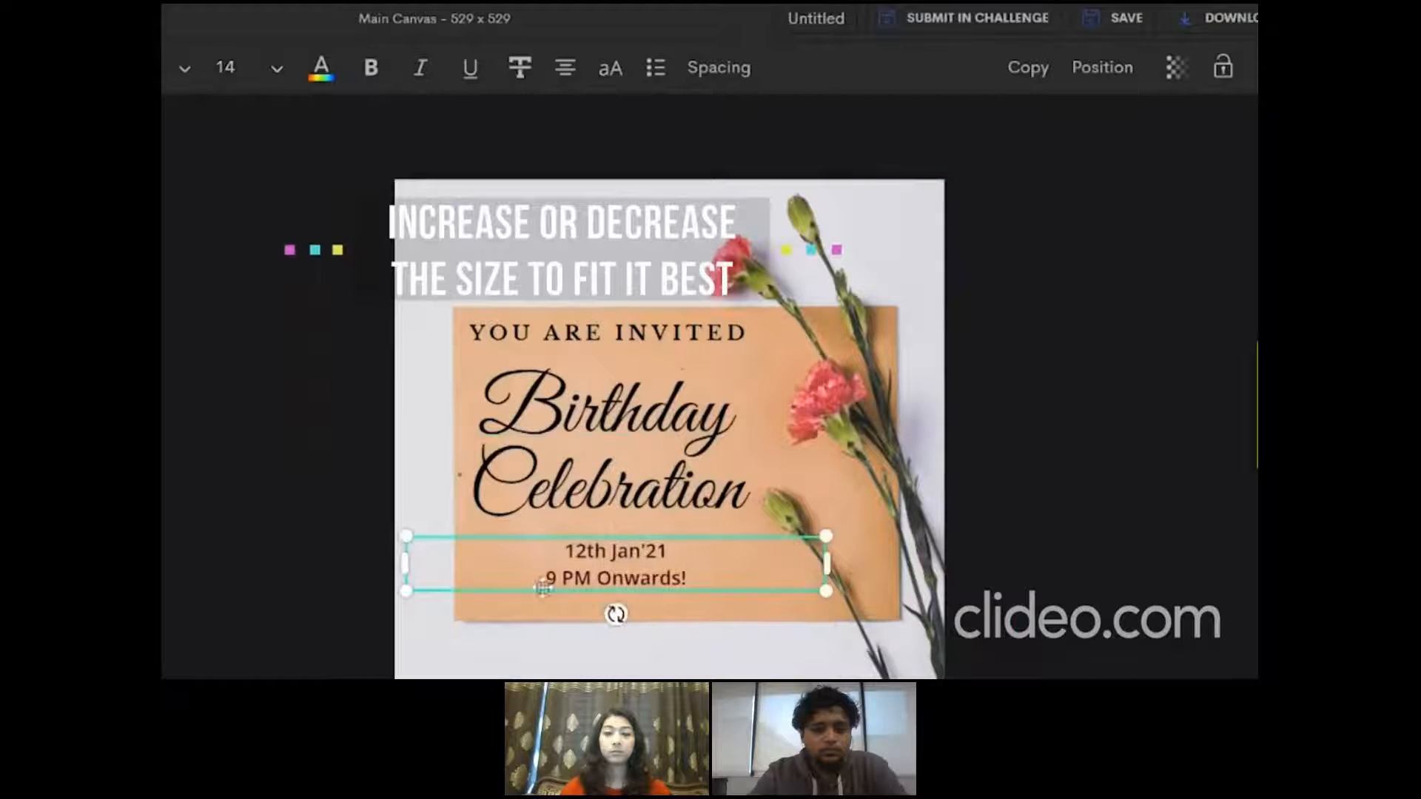
key(BackSpace)
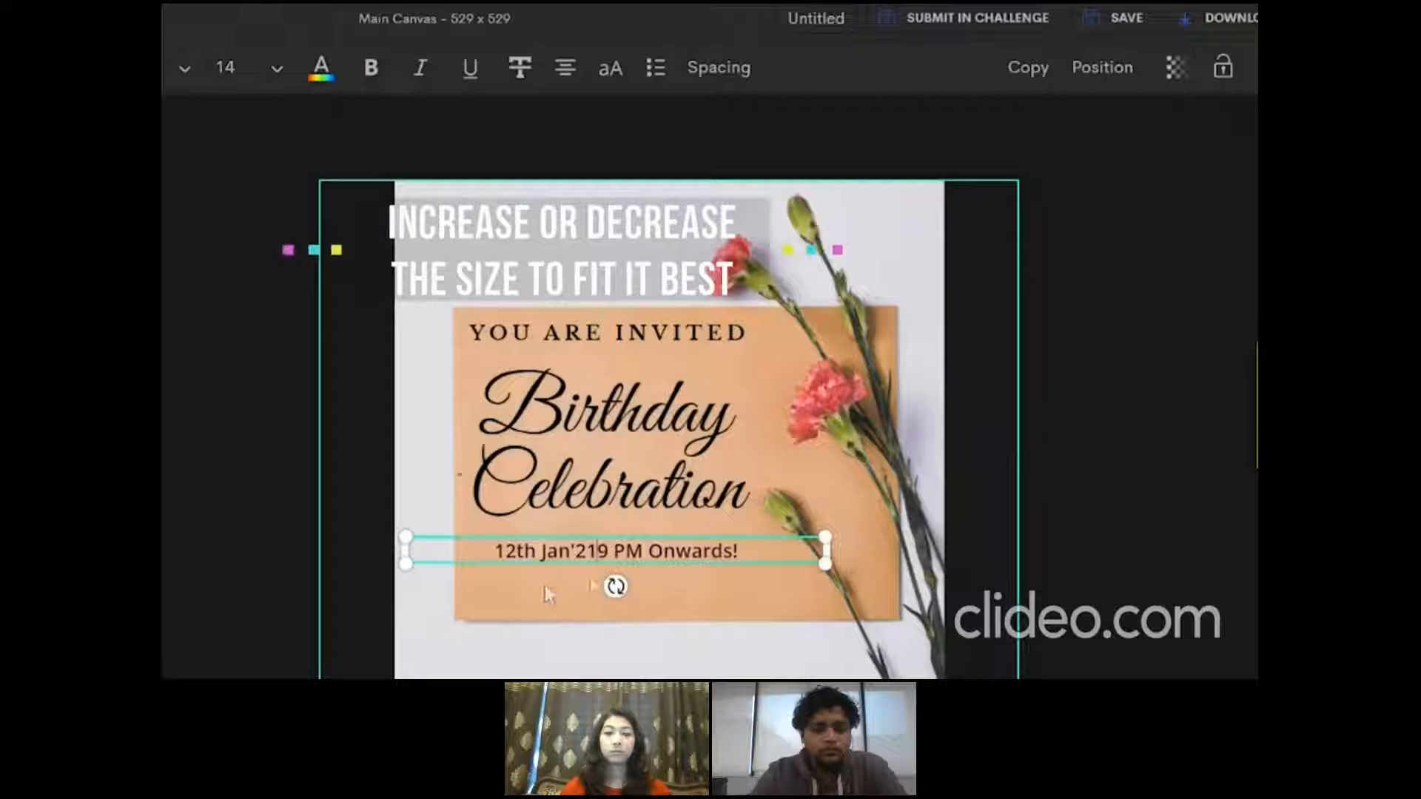
key(Delete)
text(||)
key(Escape)
drag(562, 556, 550, 566)
click(361, 595)
Duplicate the date and time text, place the copy just below it, and replace its wording with the party's street address
click(553, 564)
click(1028, 67)
drag(645, 449, 586, 593)
double_click(585, 595)
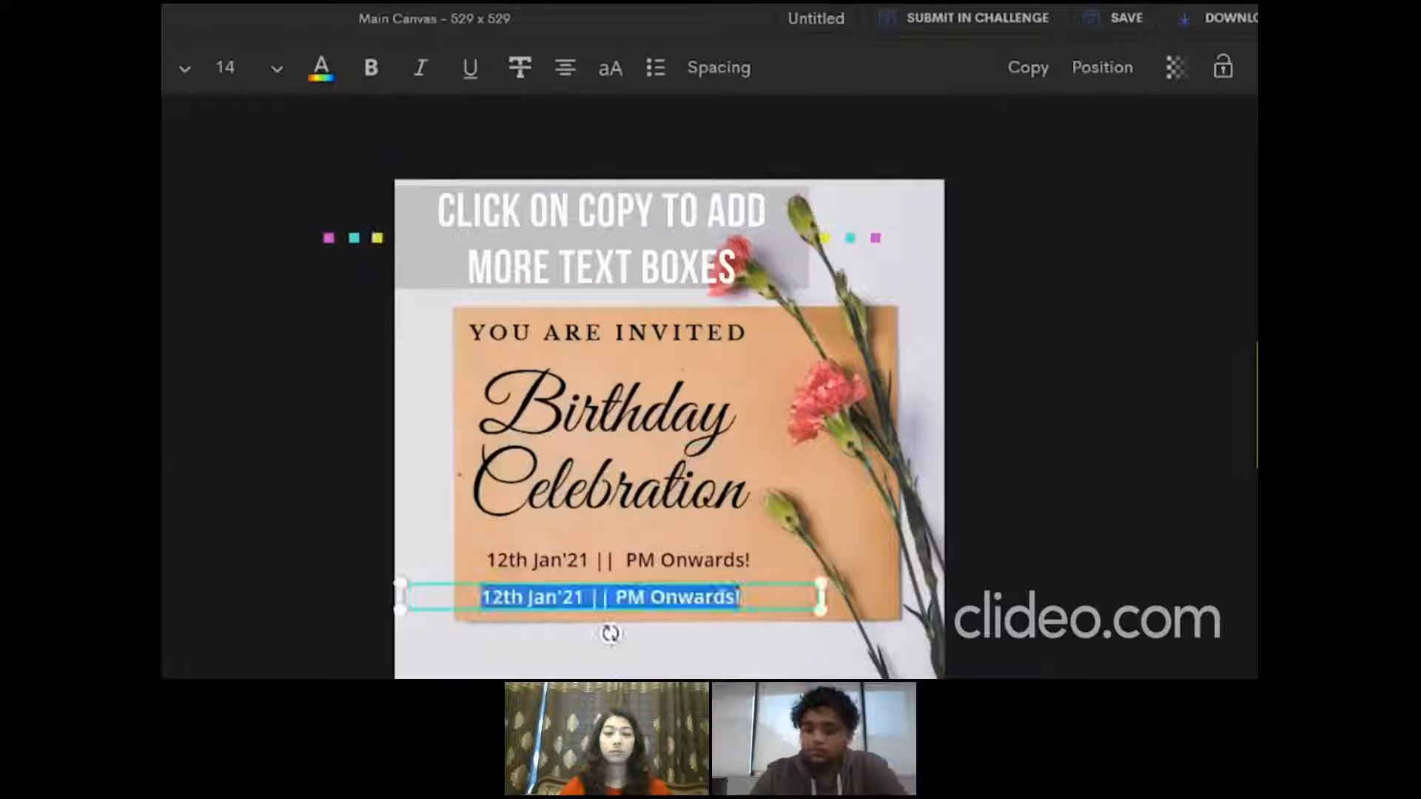
text(House N)
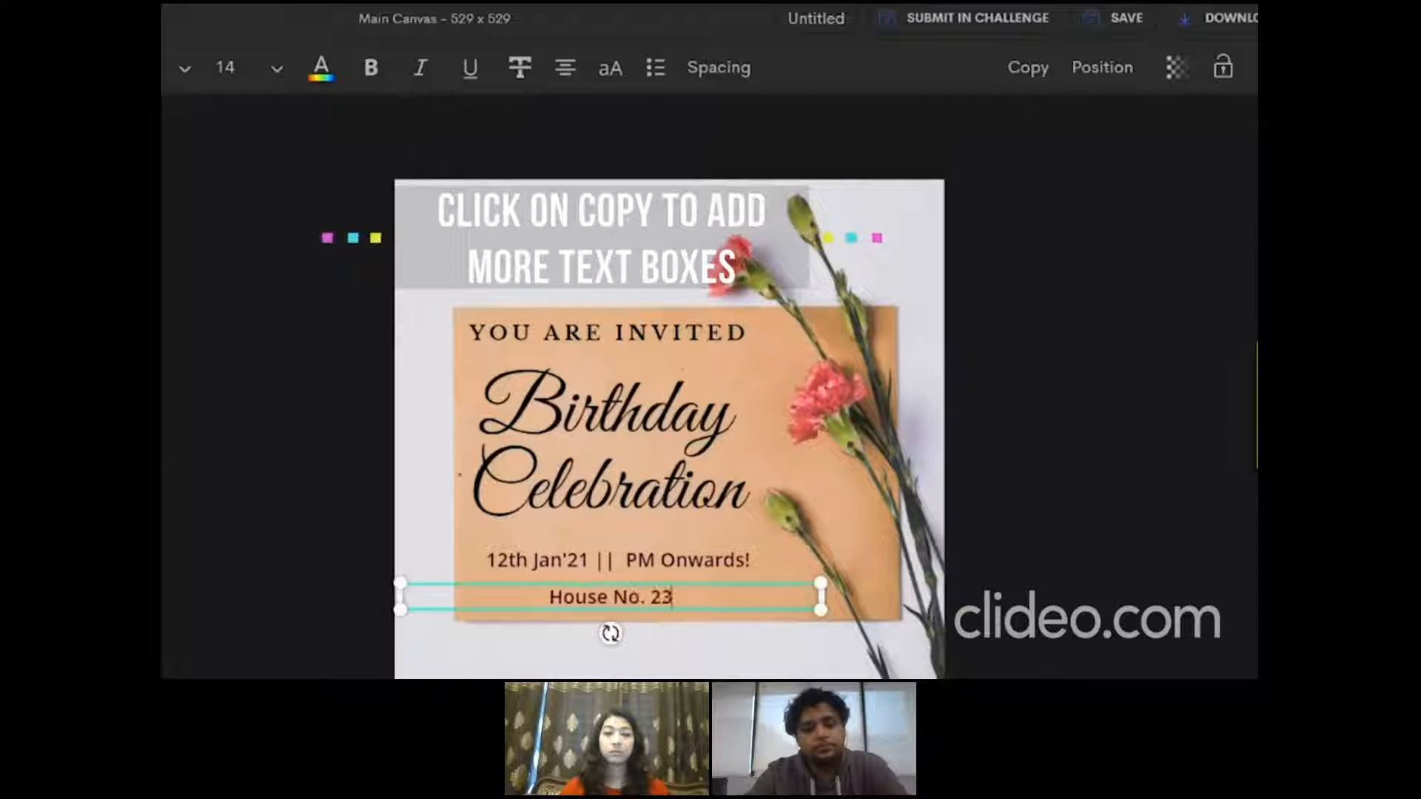
text(o. 24, HNC market,)
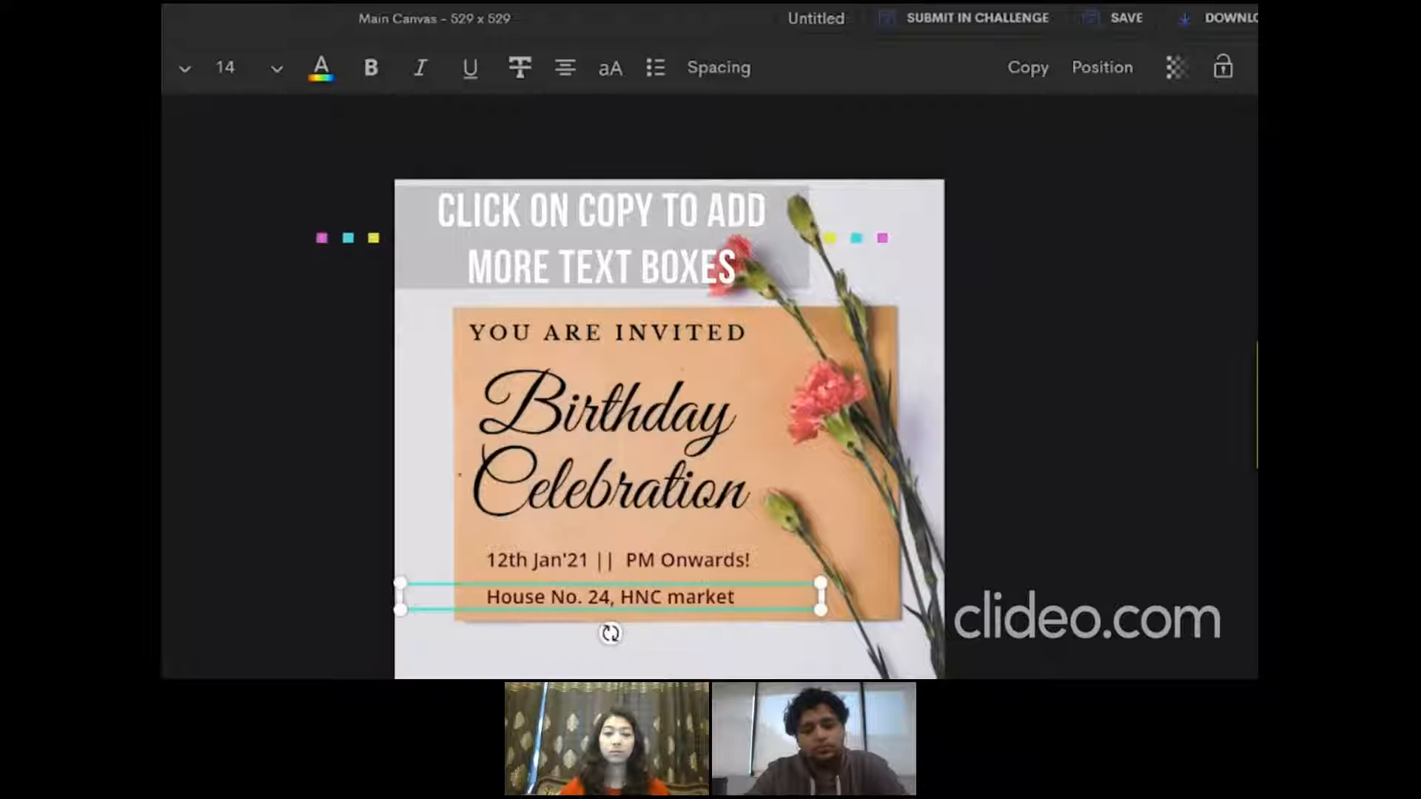
text( 3T Street)
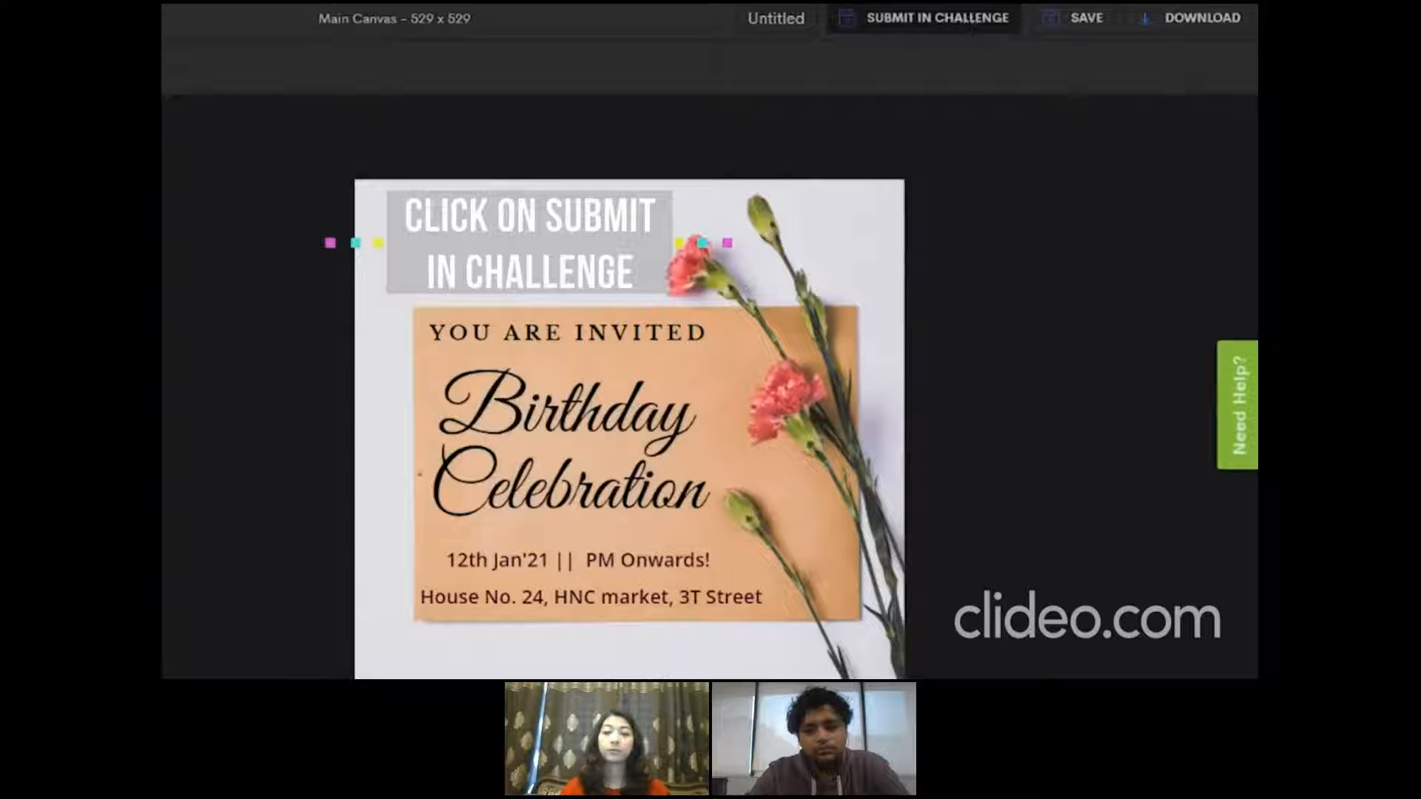
Start the challenge submission with the title "Birthday Invitation Design" and choose the Birthday theme
click(968, 27)
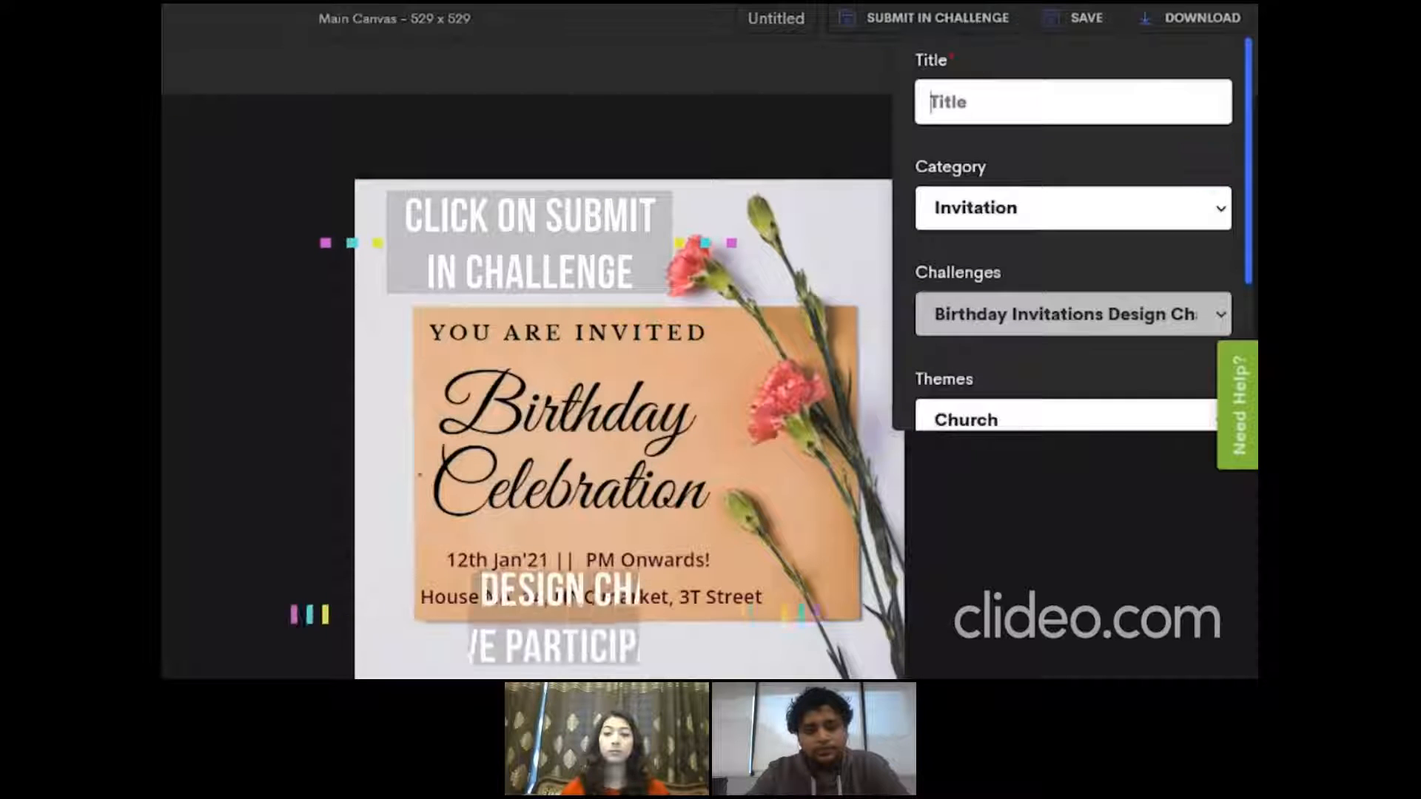
click(962, 101)
text(Birthday Invitation Design)
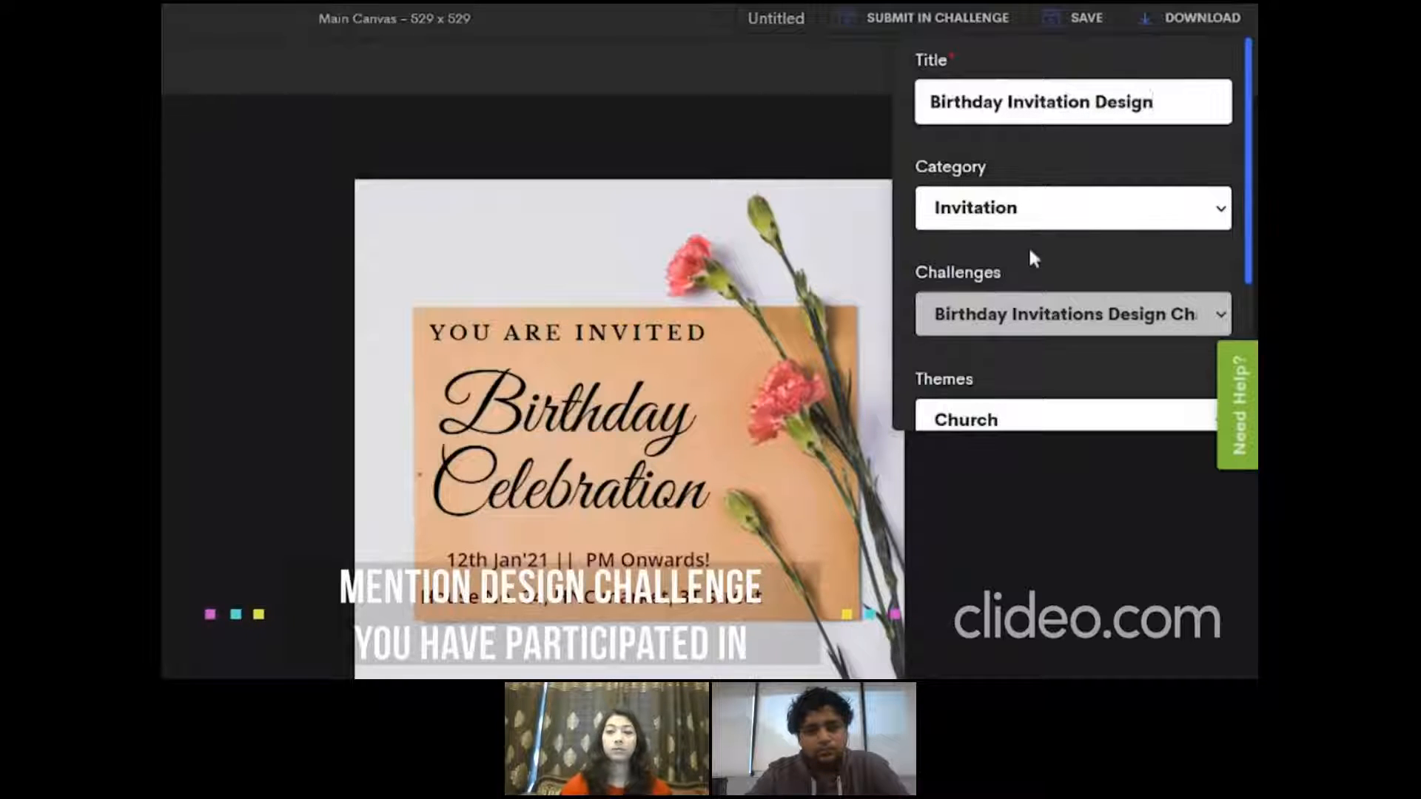
scroll(1081, 289, down, 3)
click(1122, 299)
key(Down)
key(Down)
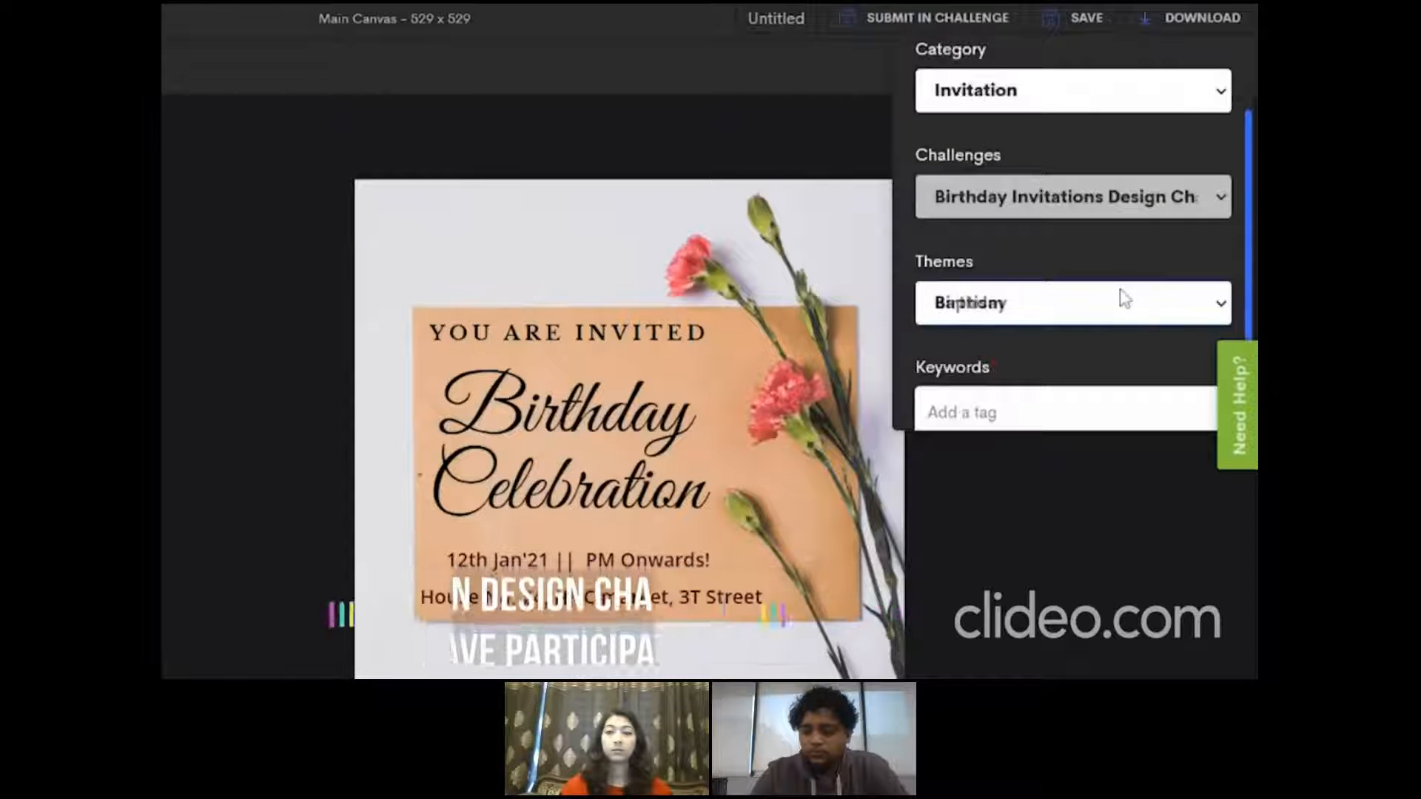
Add the keywords "birthday", "celebration" and "invitation" to the submission
click(1096, 412)
text(bi)
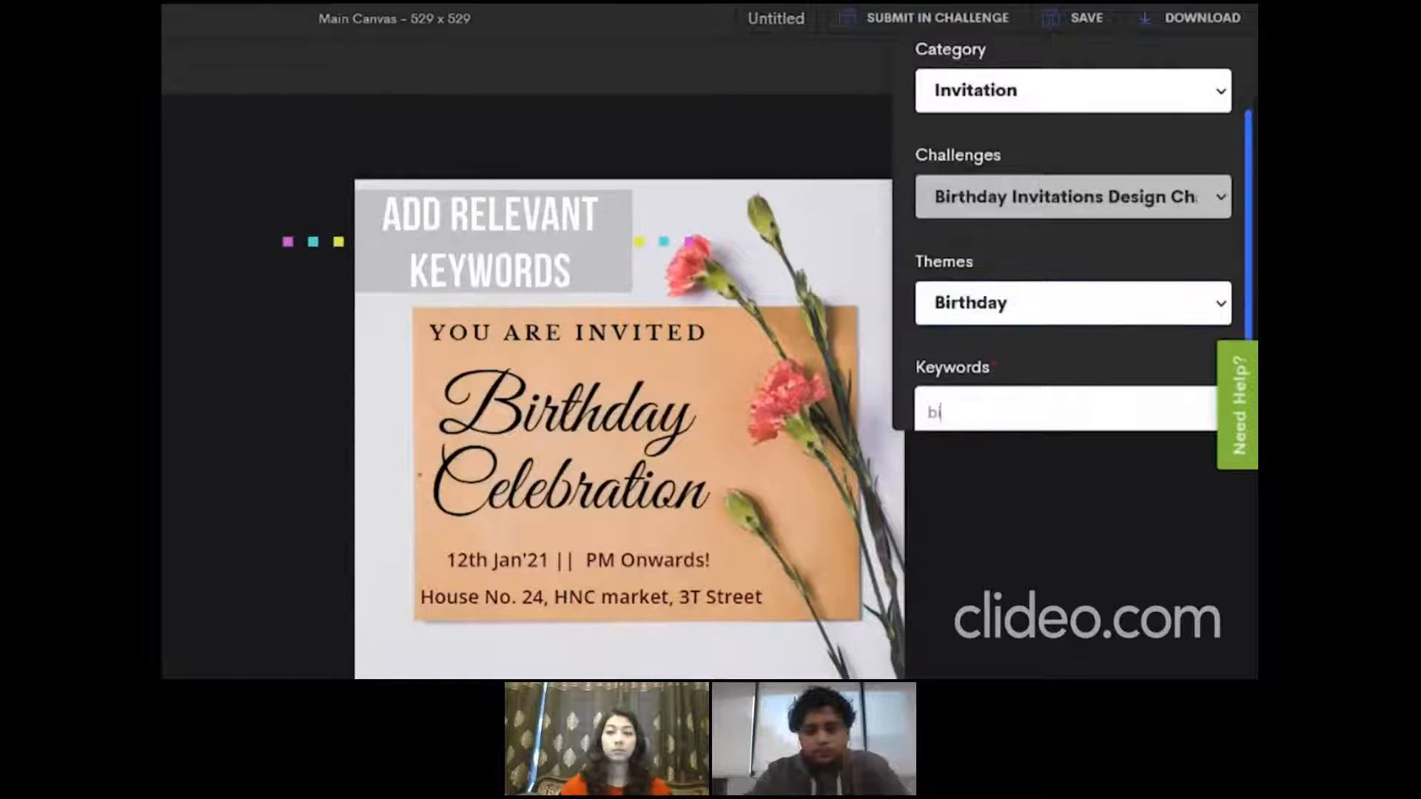
text(rthday)
scroll(1250, 266, down, 1)
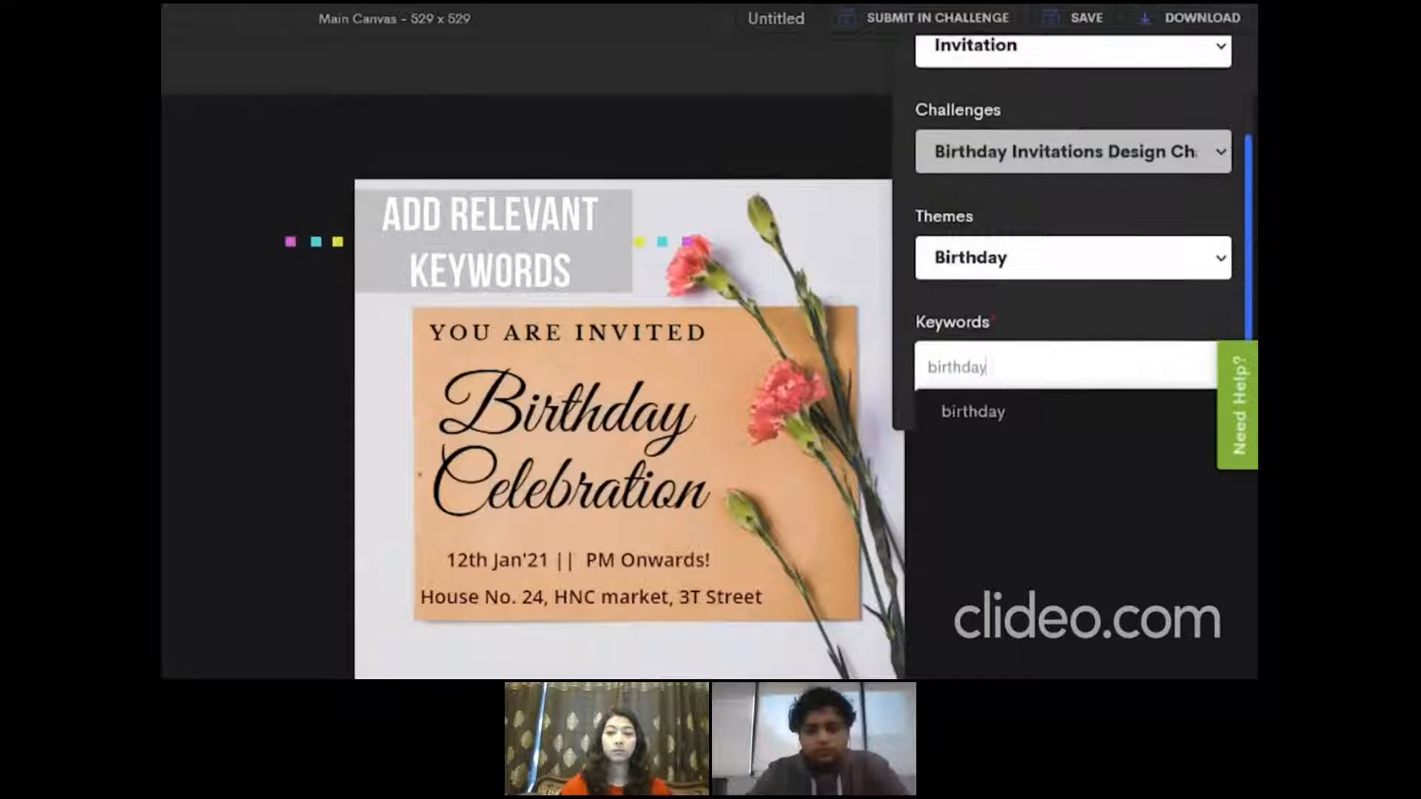
key(Return)
text(celebration)
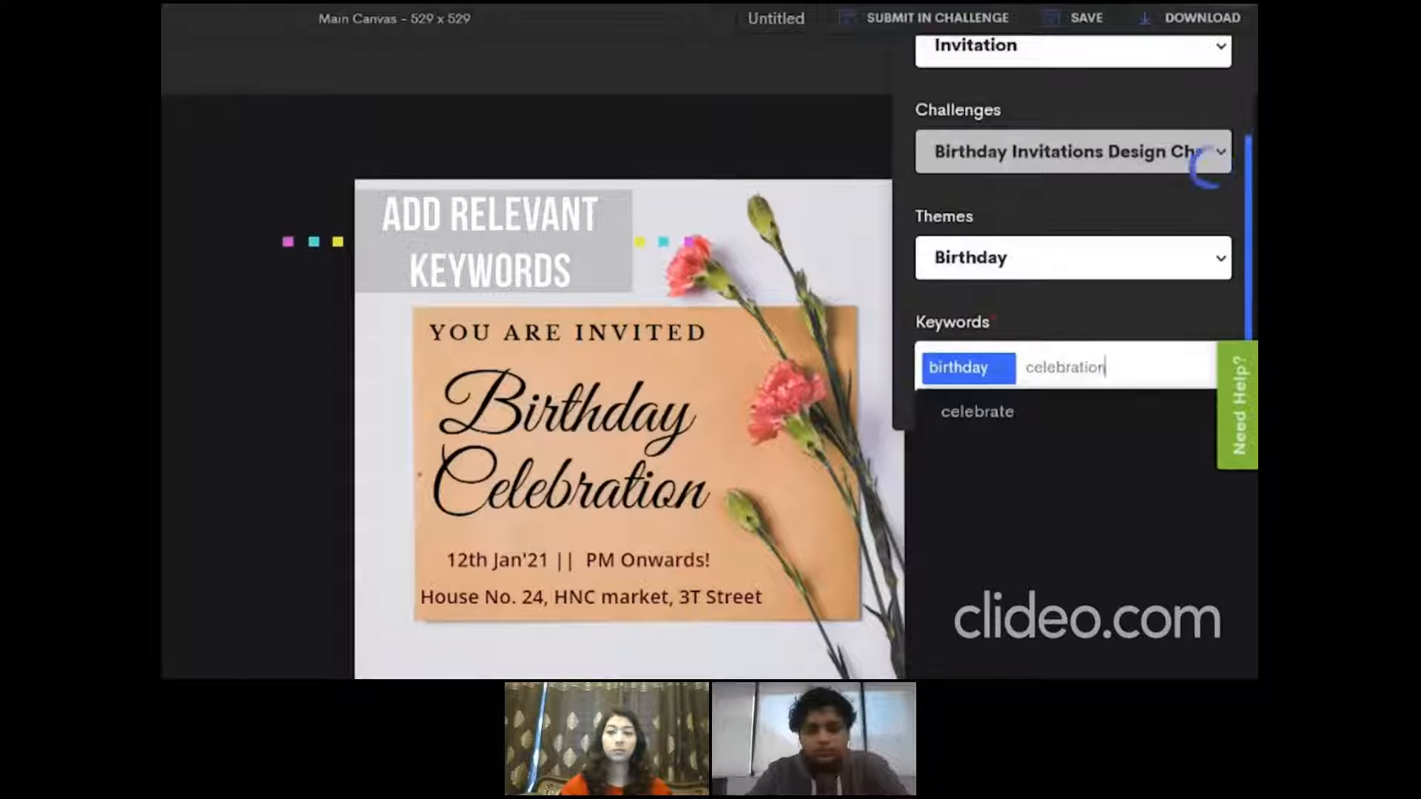
key(Return)
text(inv)
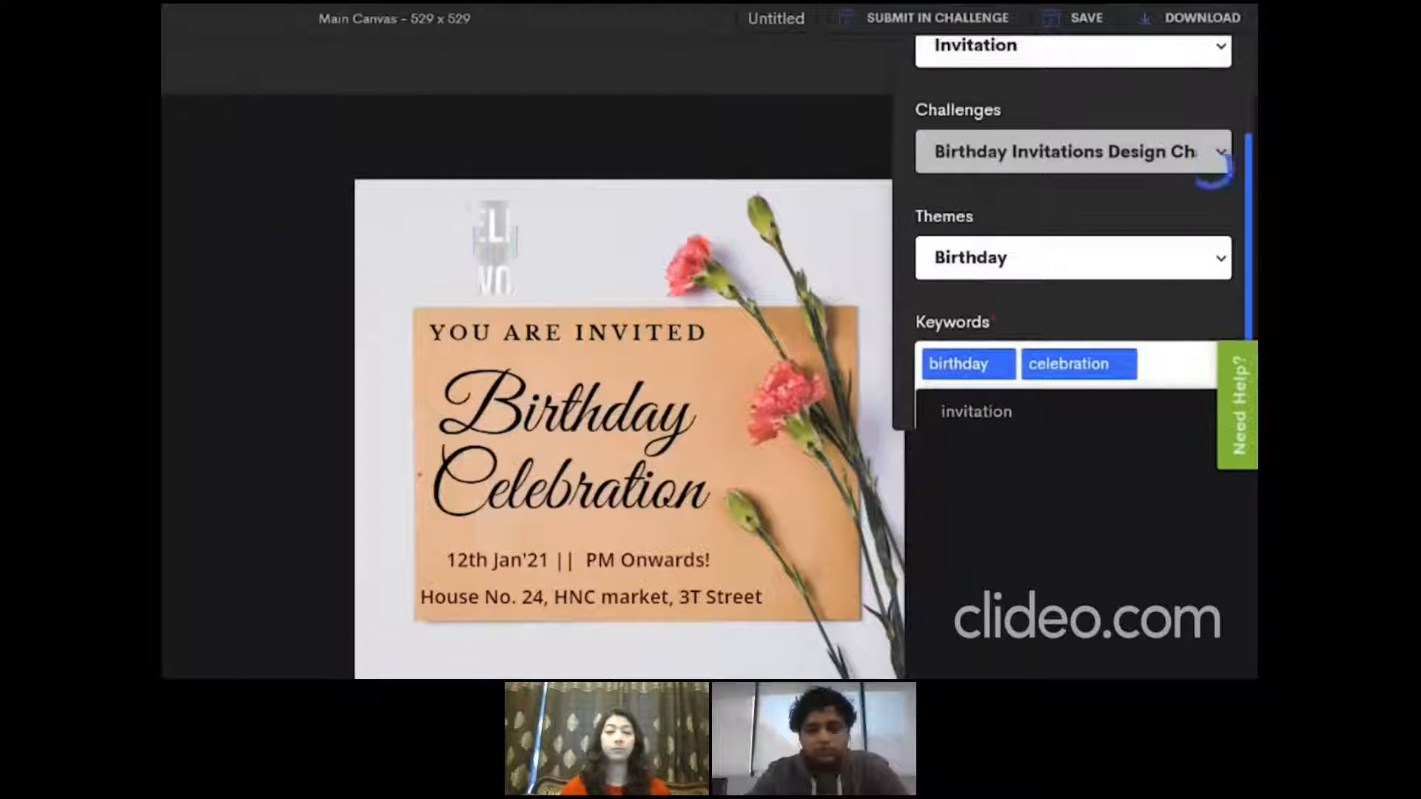
text(itation)
key(Return)
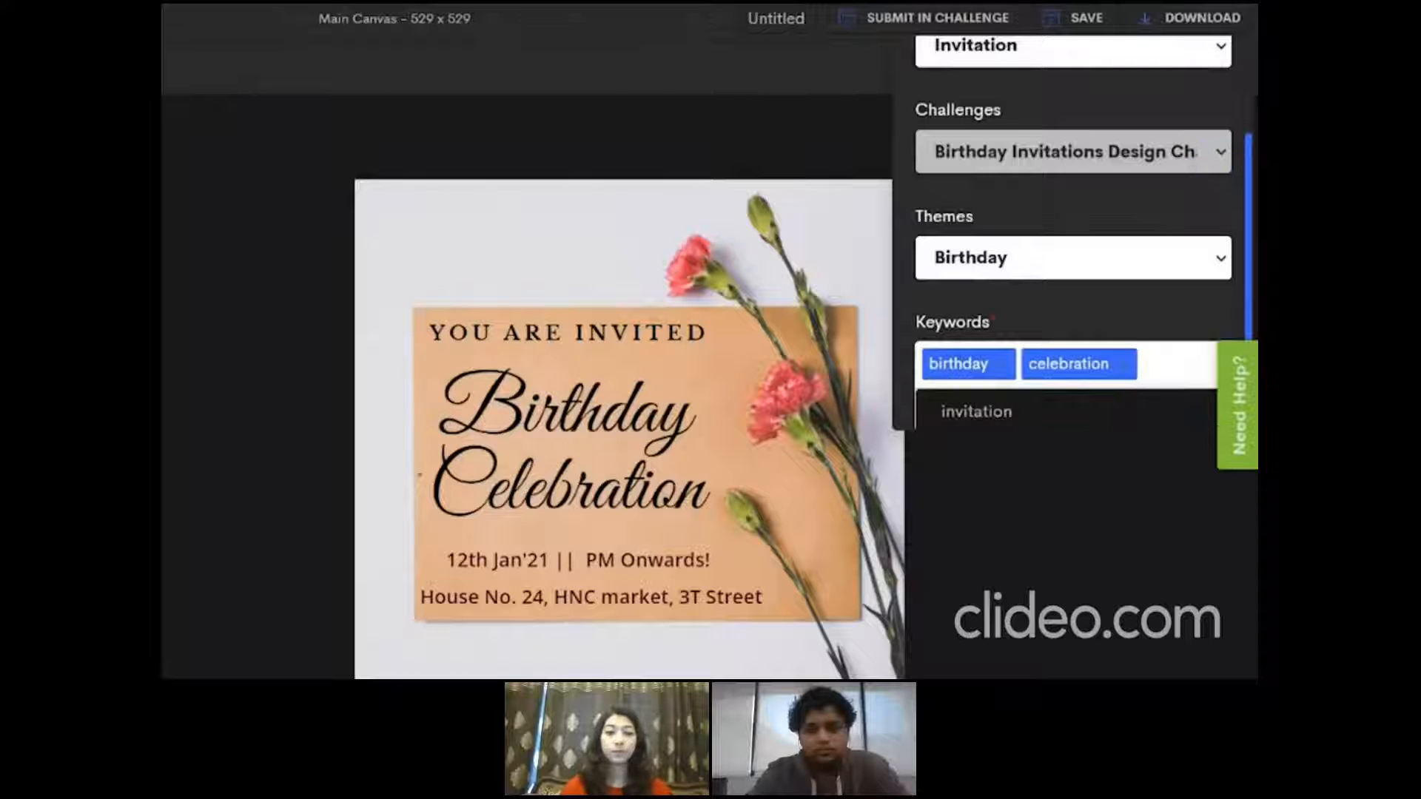
Correct the misspelled keyword to "celebrate", add it, and finish the submission details
scroll(1256, 291, down, 1)
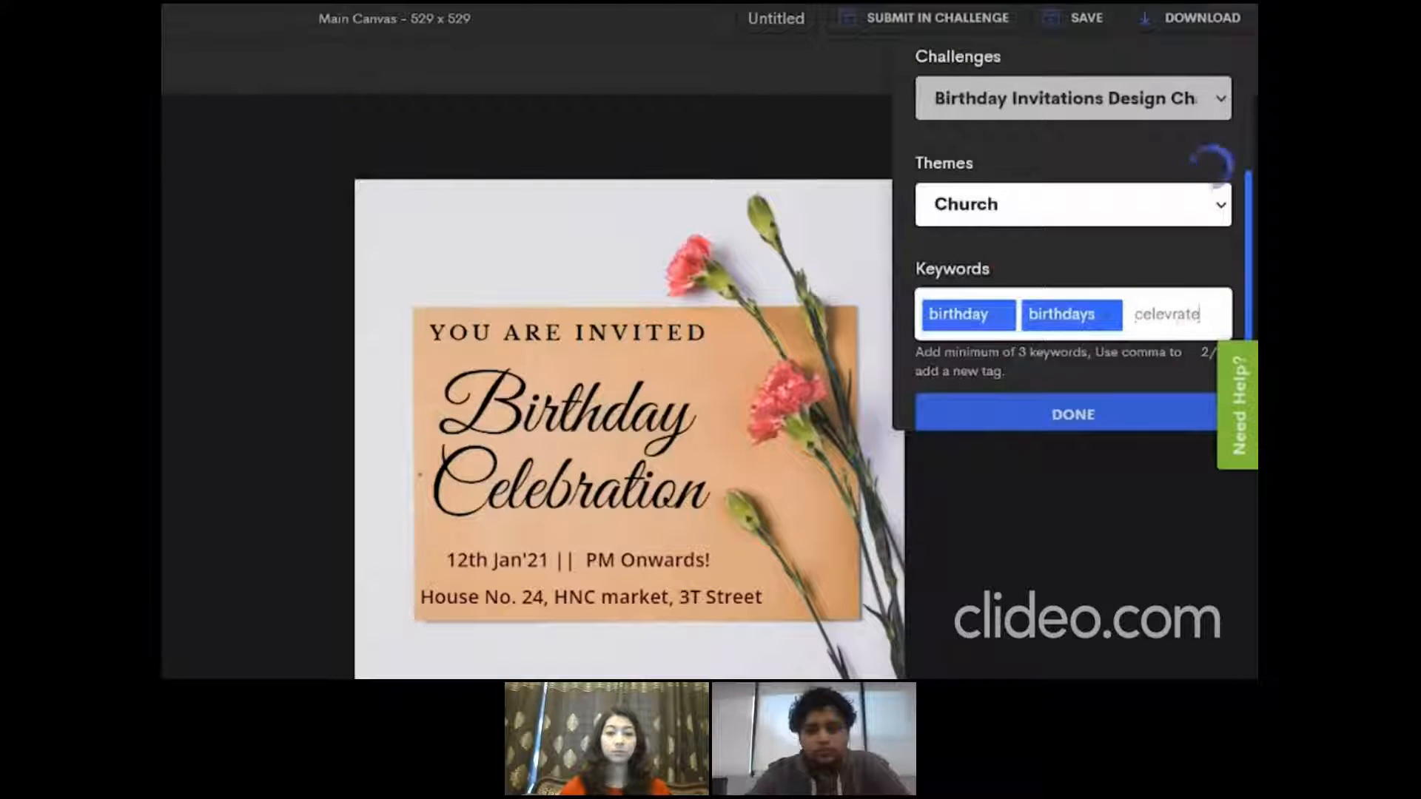
key(BackSpace)
key(BackSpace)
key(BackSpace)
key(BackSpace)
key(BackSpace)
key(BackSpace)
key(BackSpace)
text(lebrate)
key(Return)
click(1041, 400)
scroll(1253, 302, down, 1)
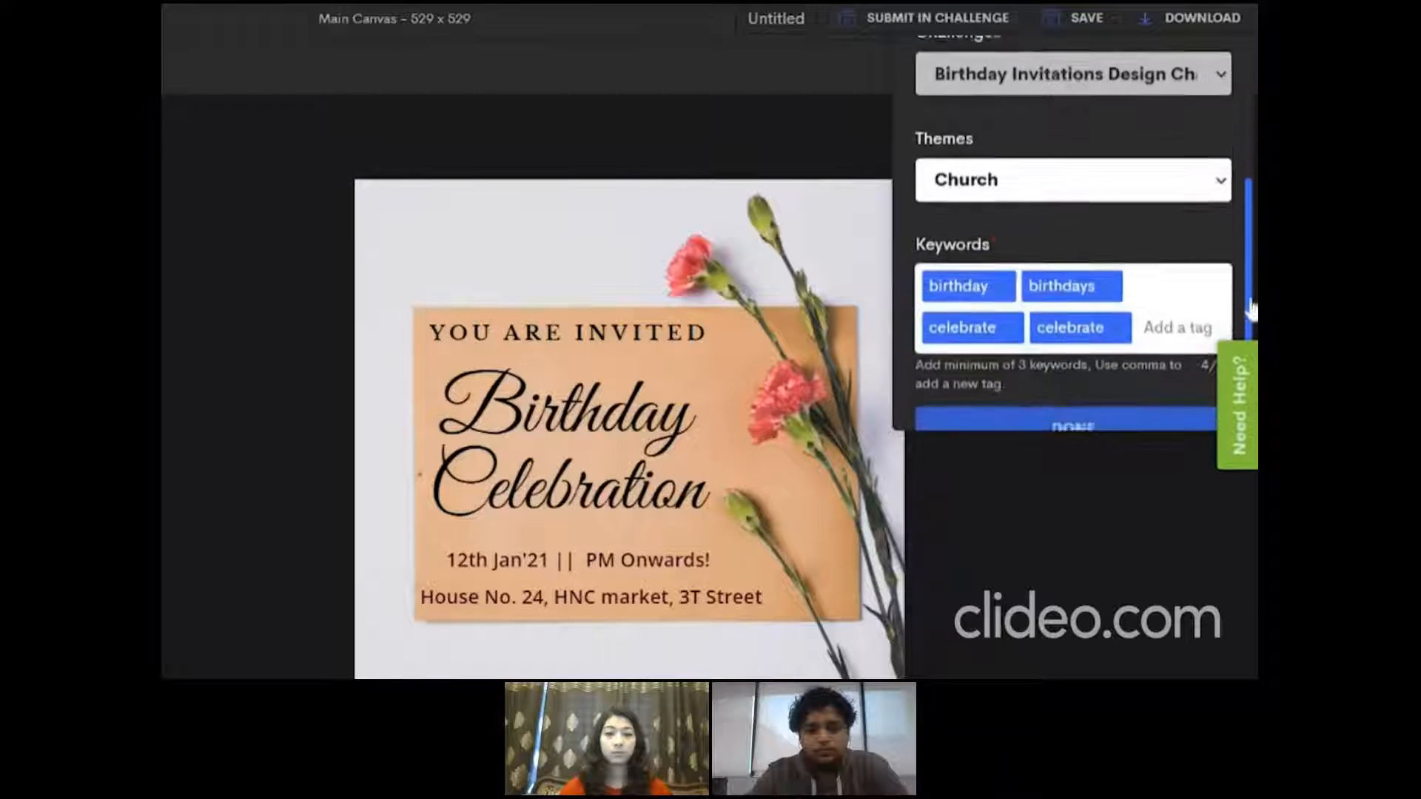
click(1101, 406)
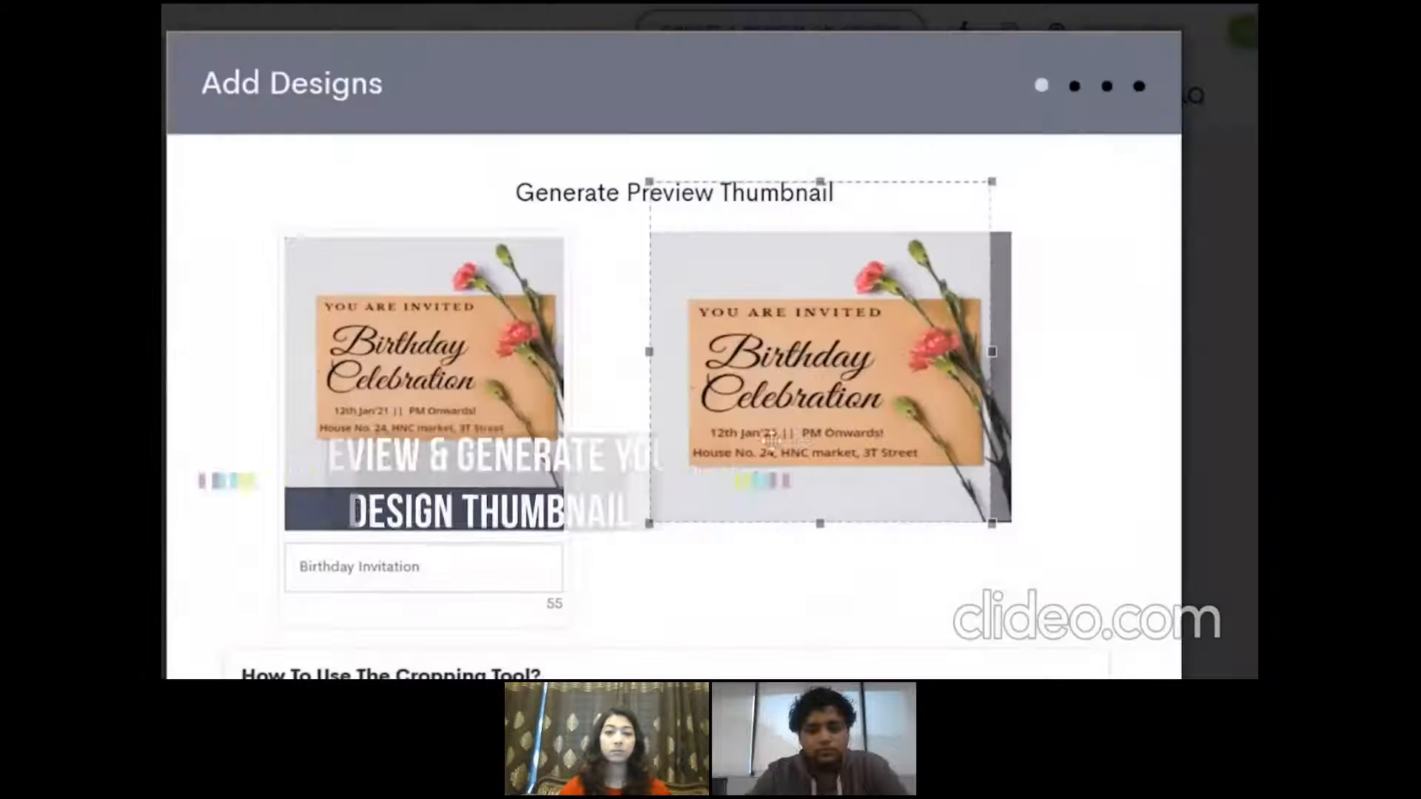
Shift the thumbnail crop frame to the design's right edge and continue to the design details
drag(944, 420, 984, 427)
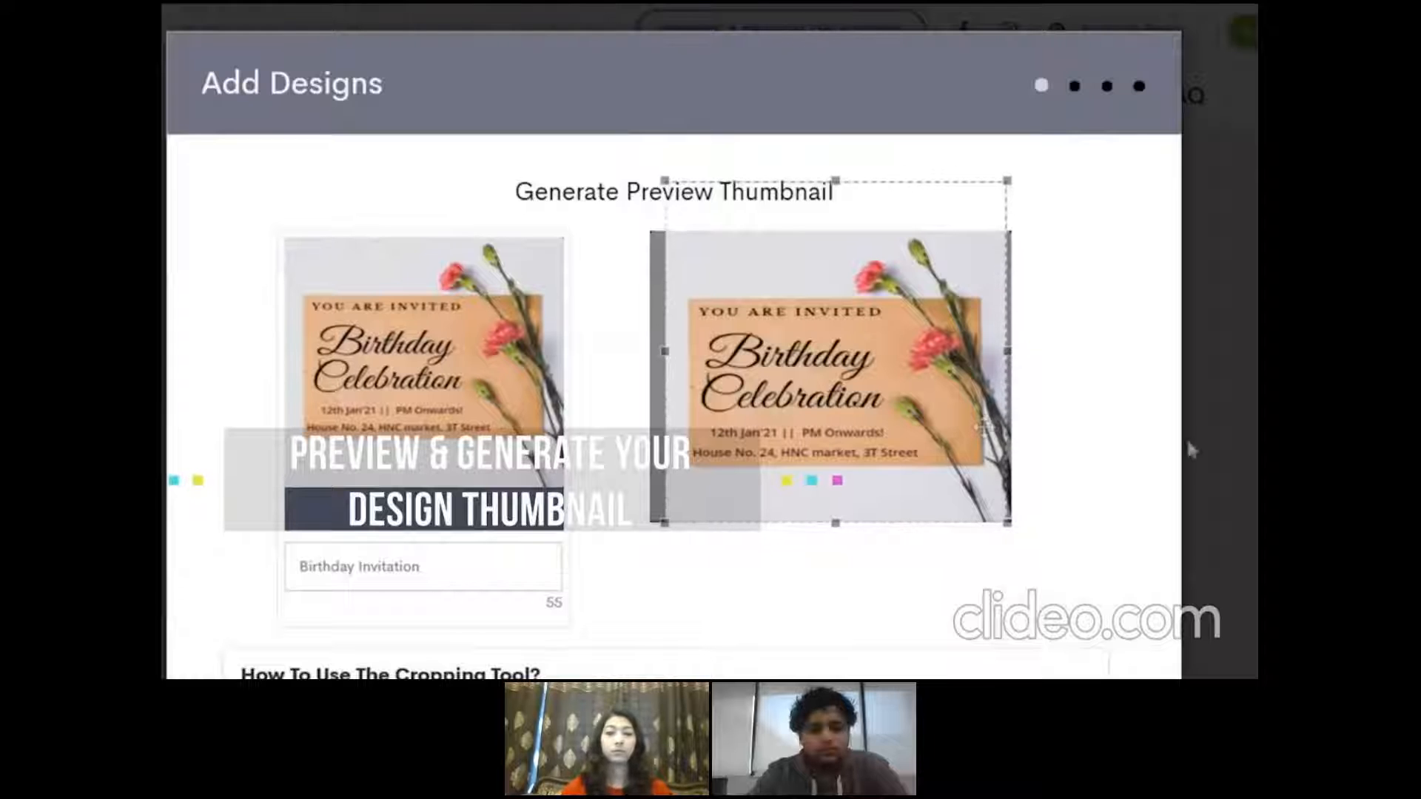
scroll(673, 341, down, 3)
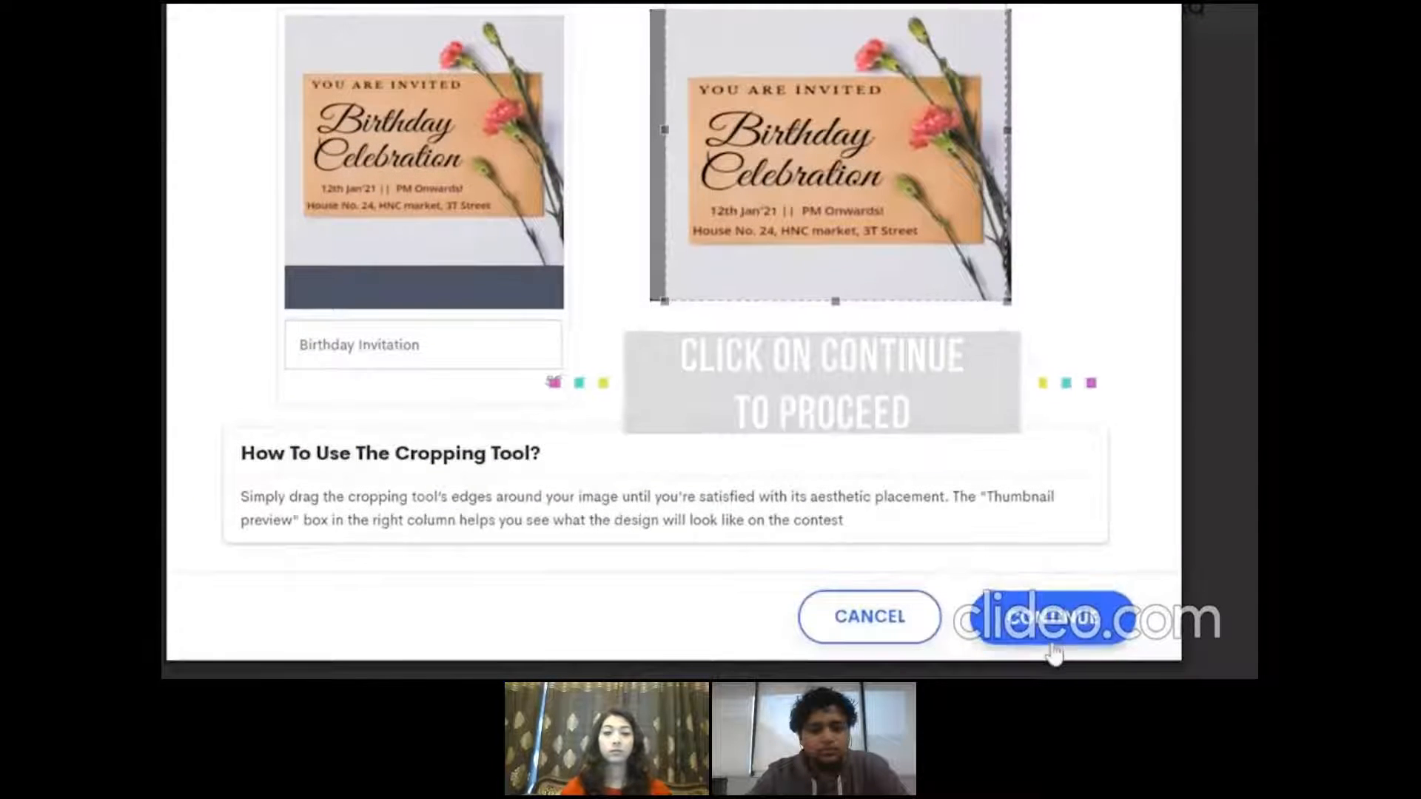
click(1084, 625)
click(1059, 571)
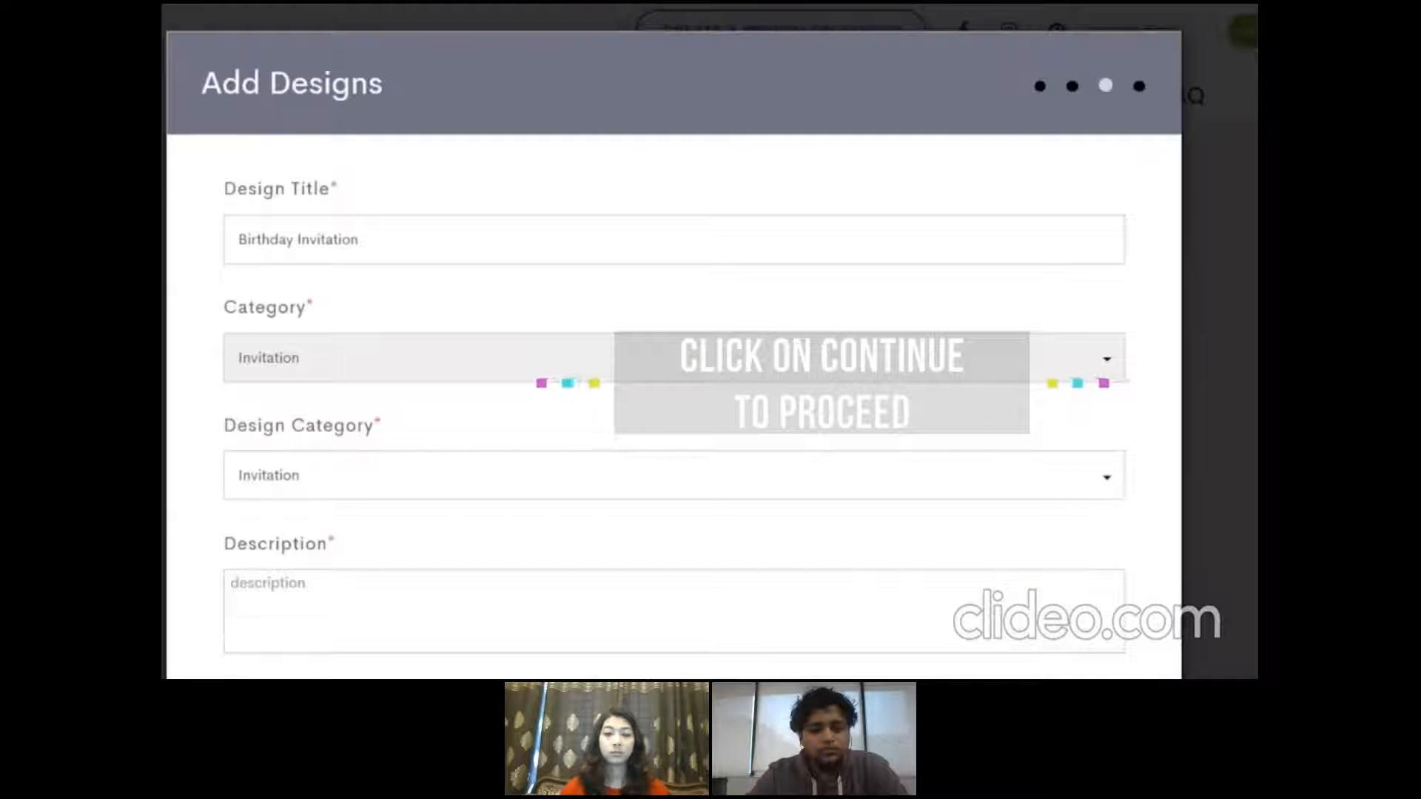
Describe the design as "This is a beautiful invitation card for birthday celebration" and submit it
click(300, 475)
click(260, 583)
text(This is a beautiful inv)
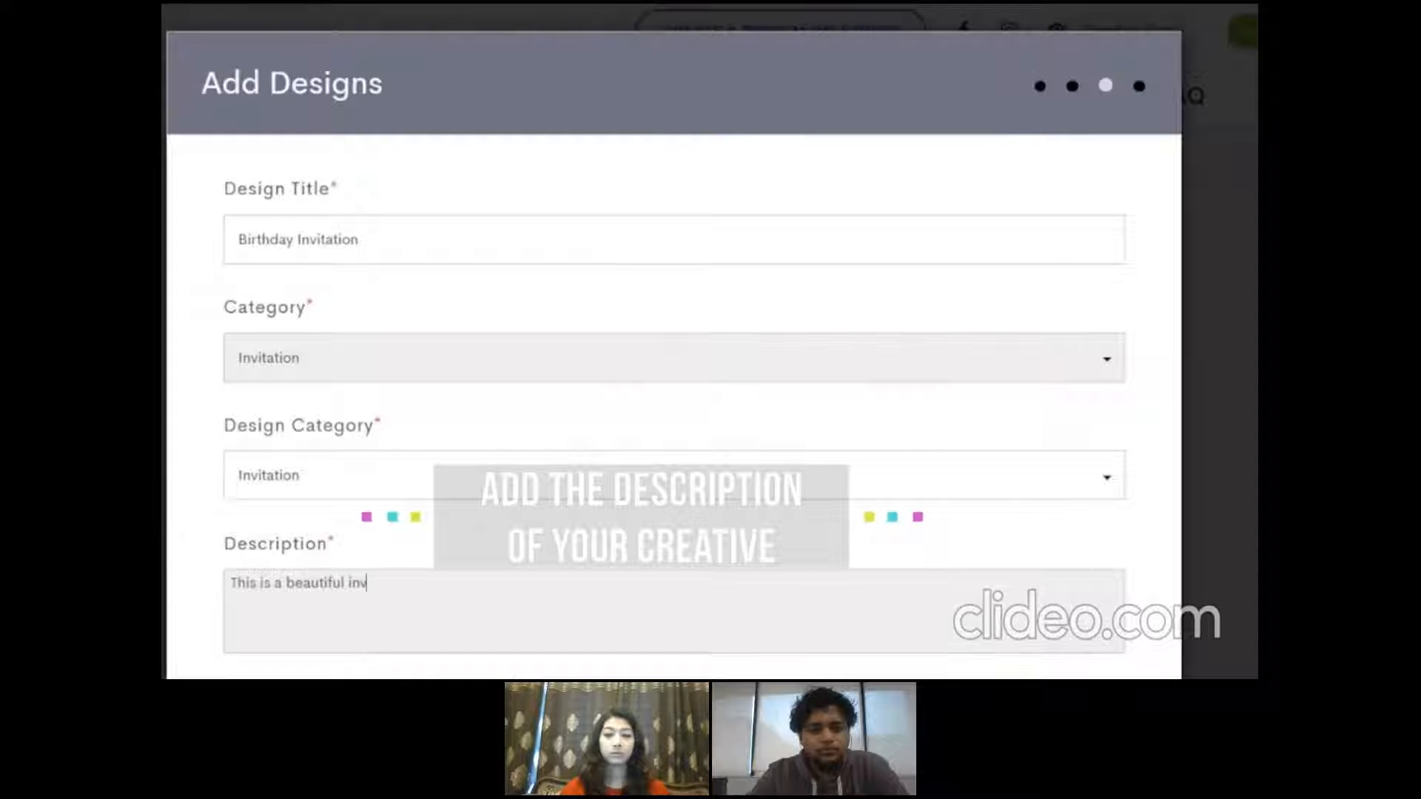
text(itation card for birthday celeb)
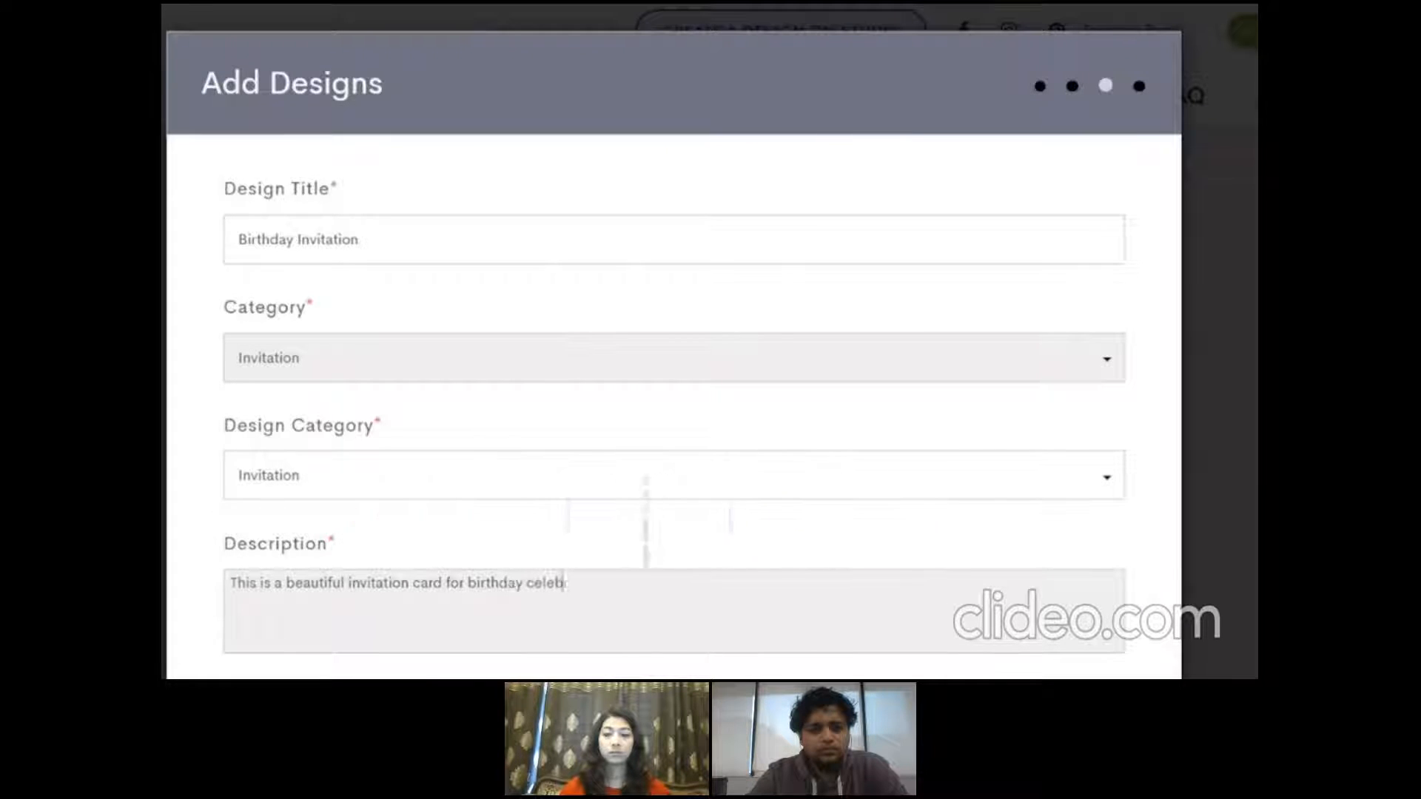
scroll(709, 341, down, 5)
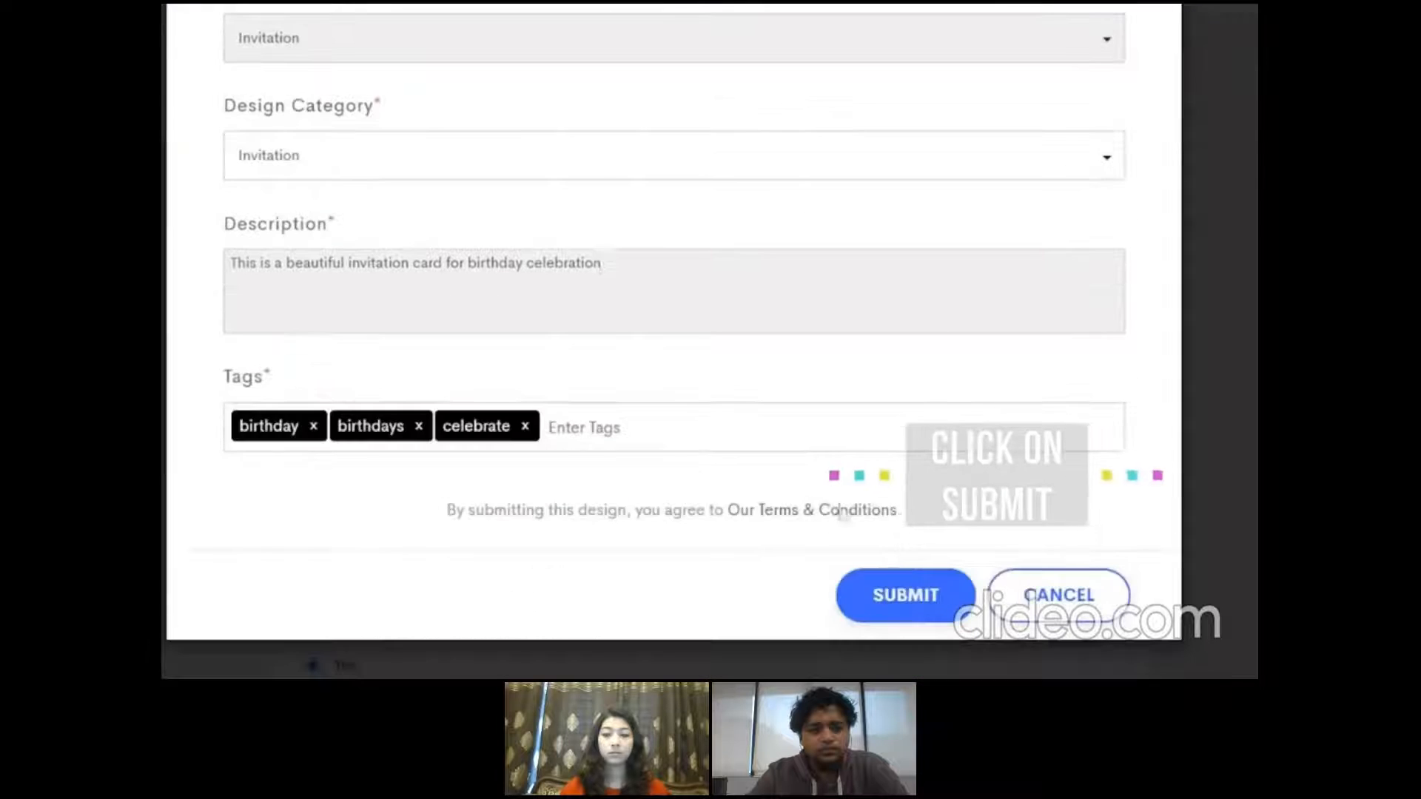
click(905, 593)
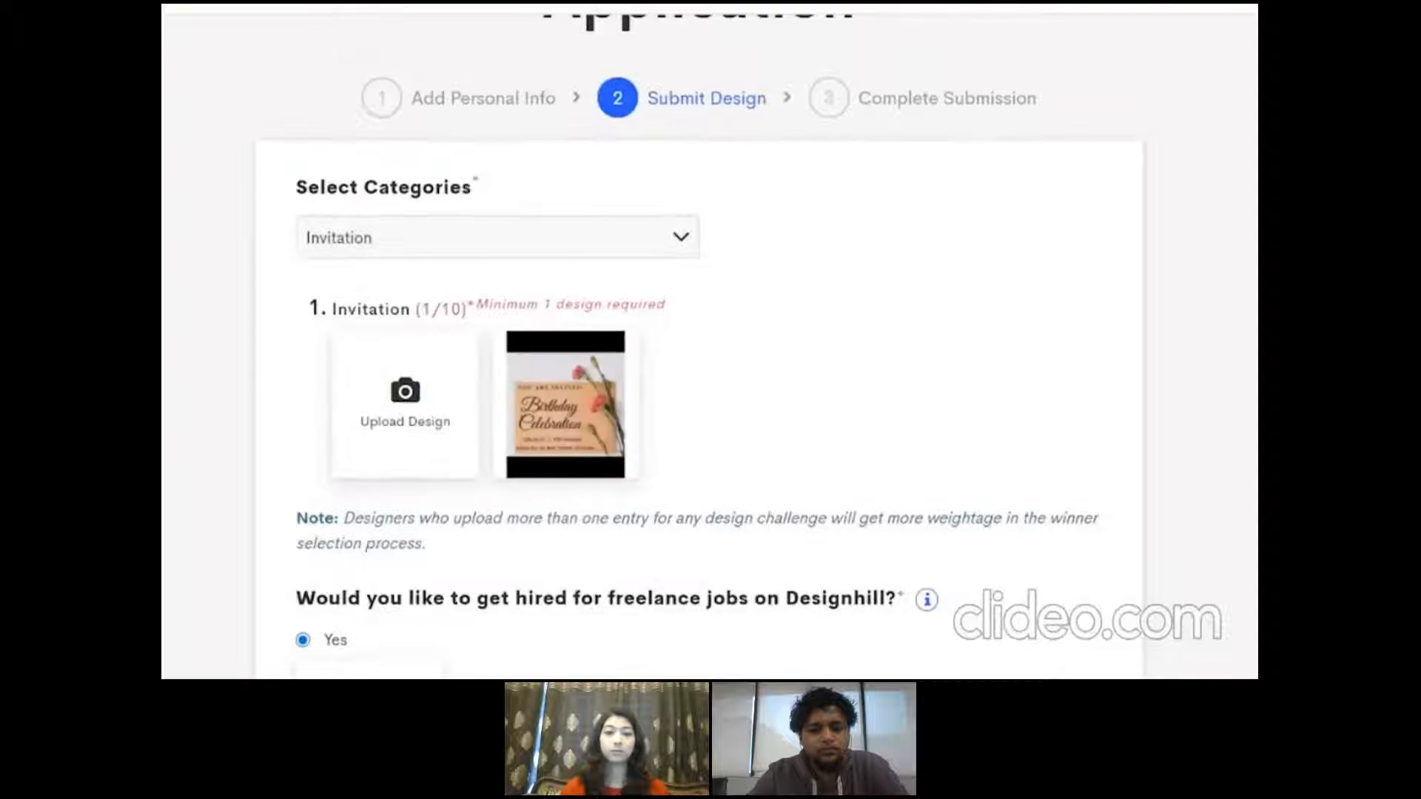
Answer Yes to getting hired for freelance jobs and complete the challenge application
scroll(414, 415, down, 6)
click(303, 389)
scroll(655, 200, down, 5)
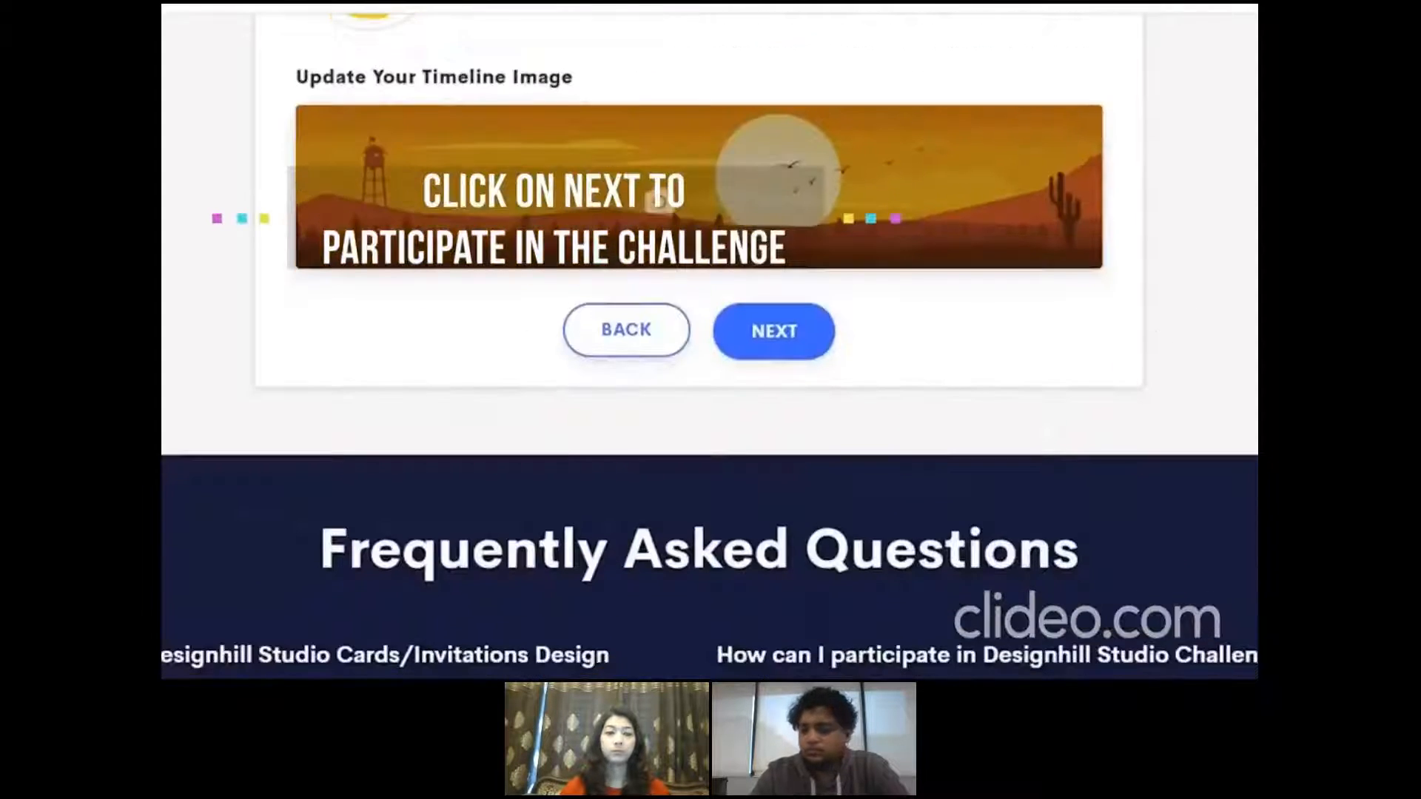
click(807, 348)
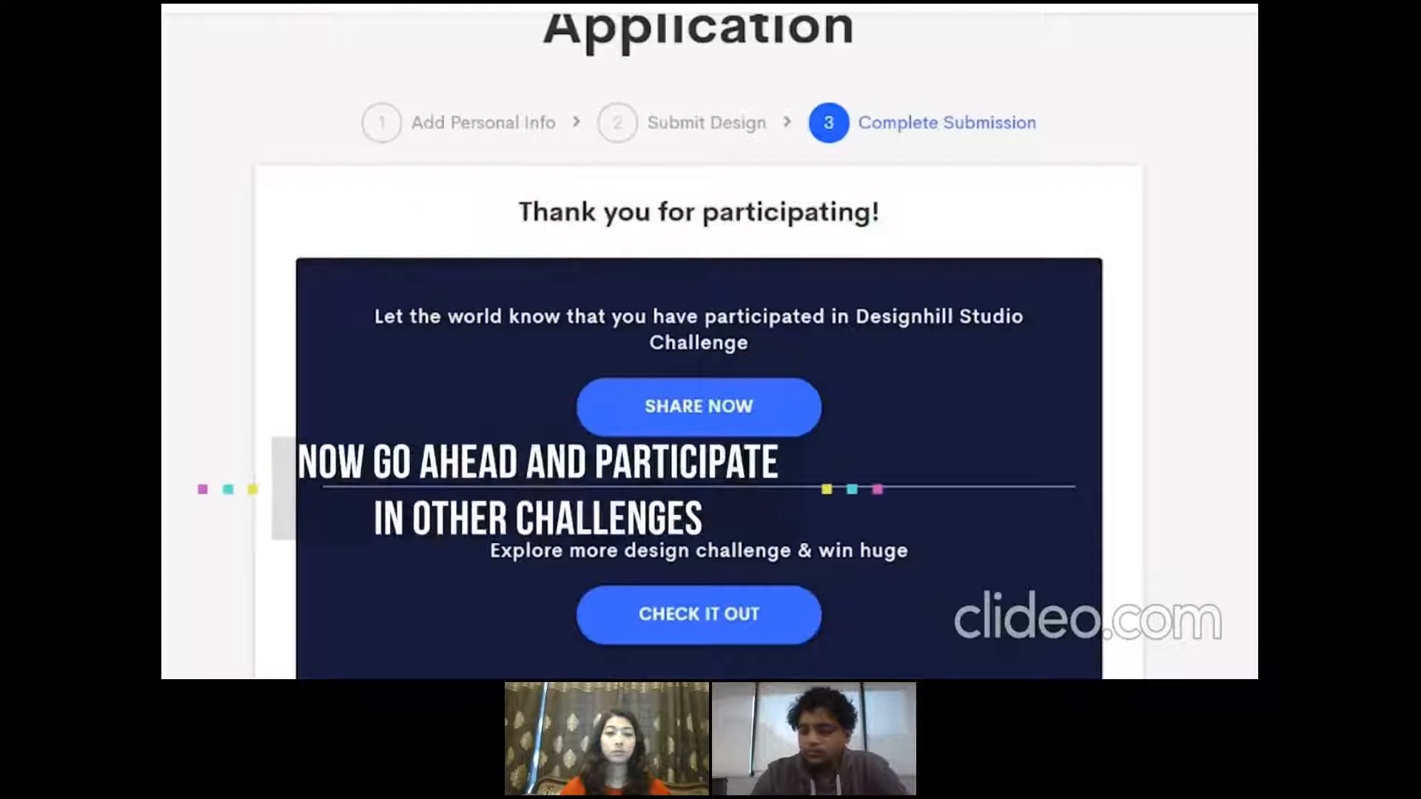
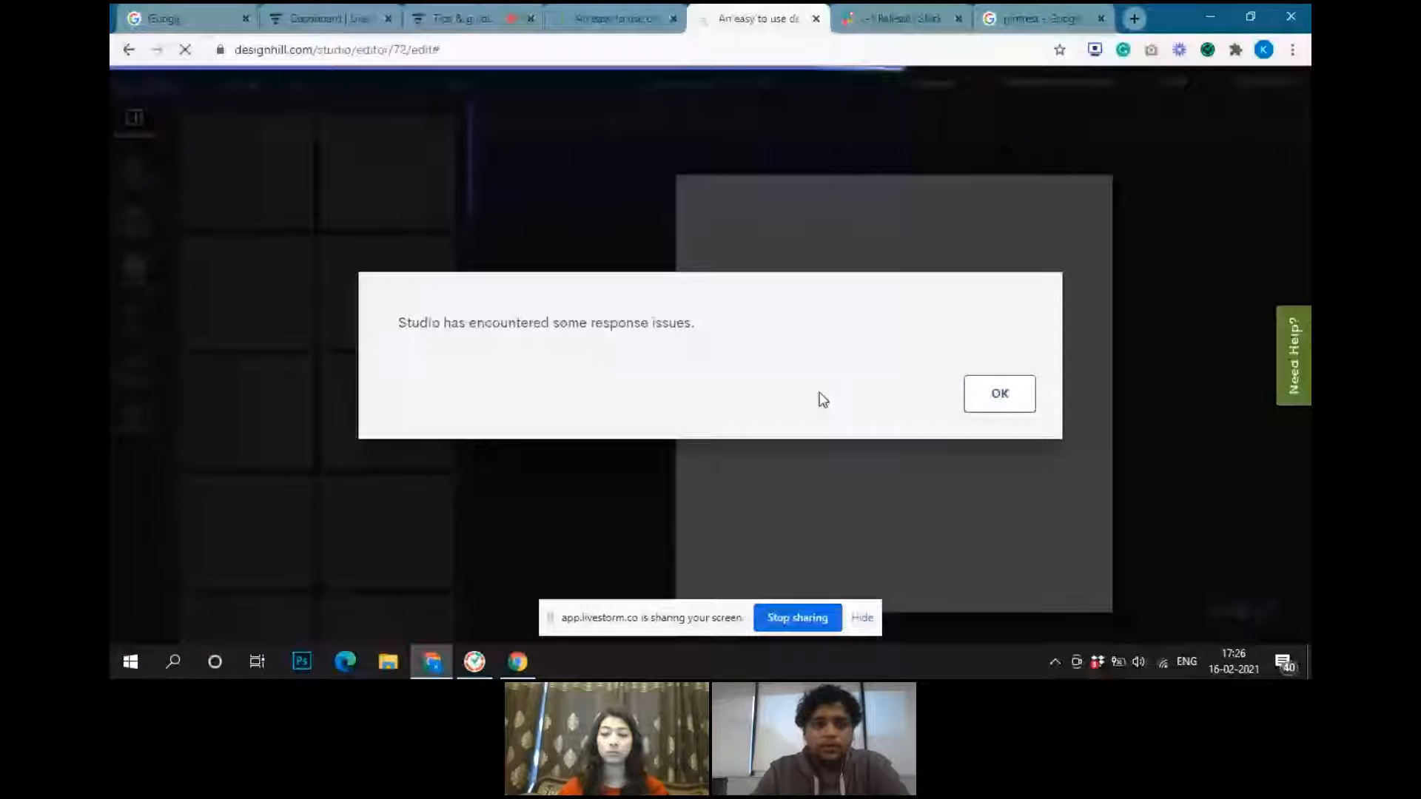
Open a Poster design from the dashboard categories and look through the templates of the 1080 x 1080 canvas
click(978, 400)
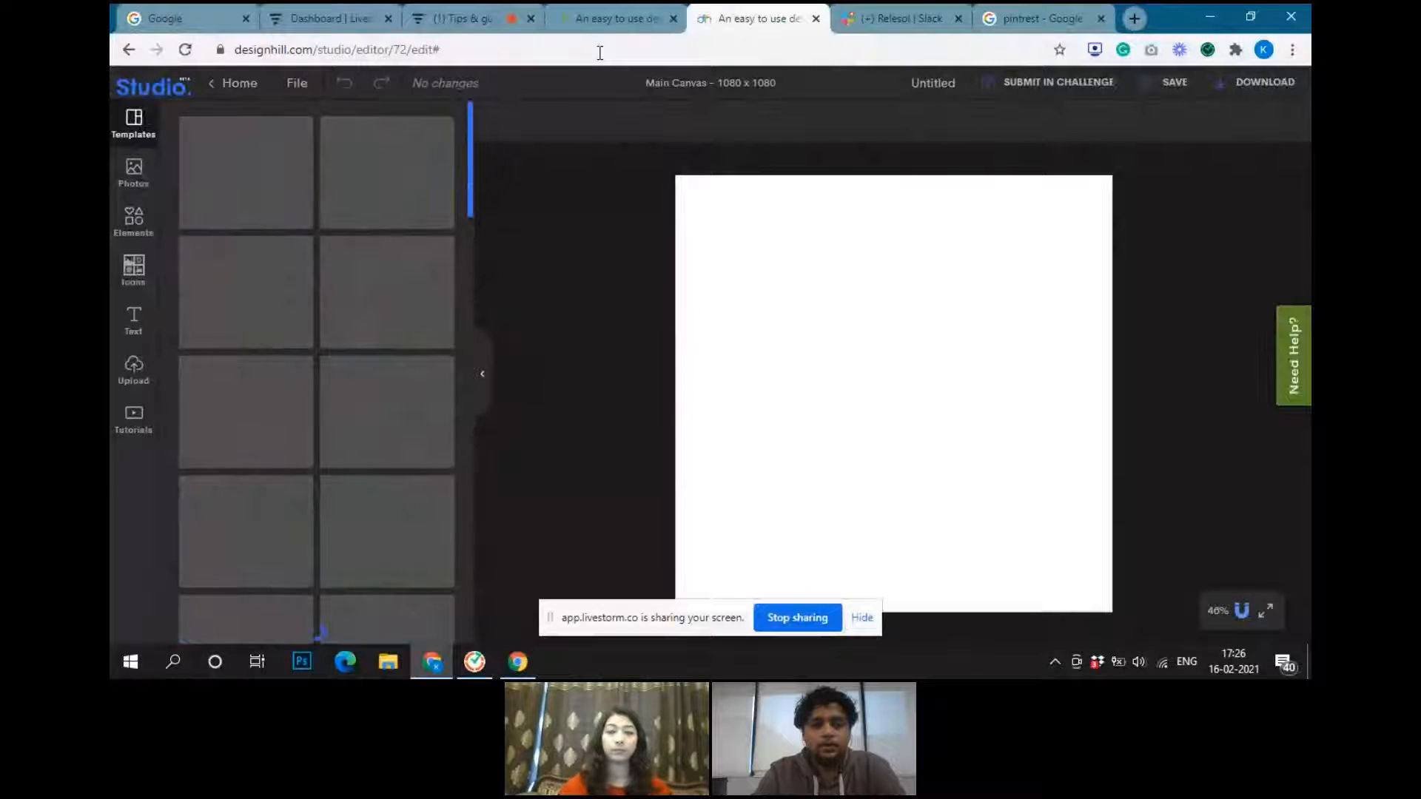
click(603, 12)
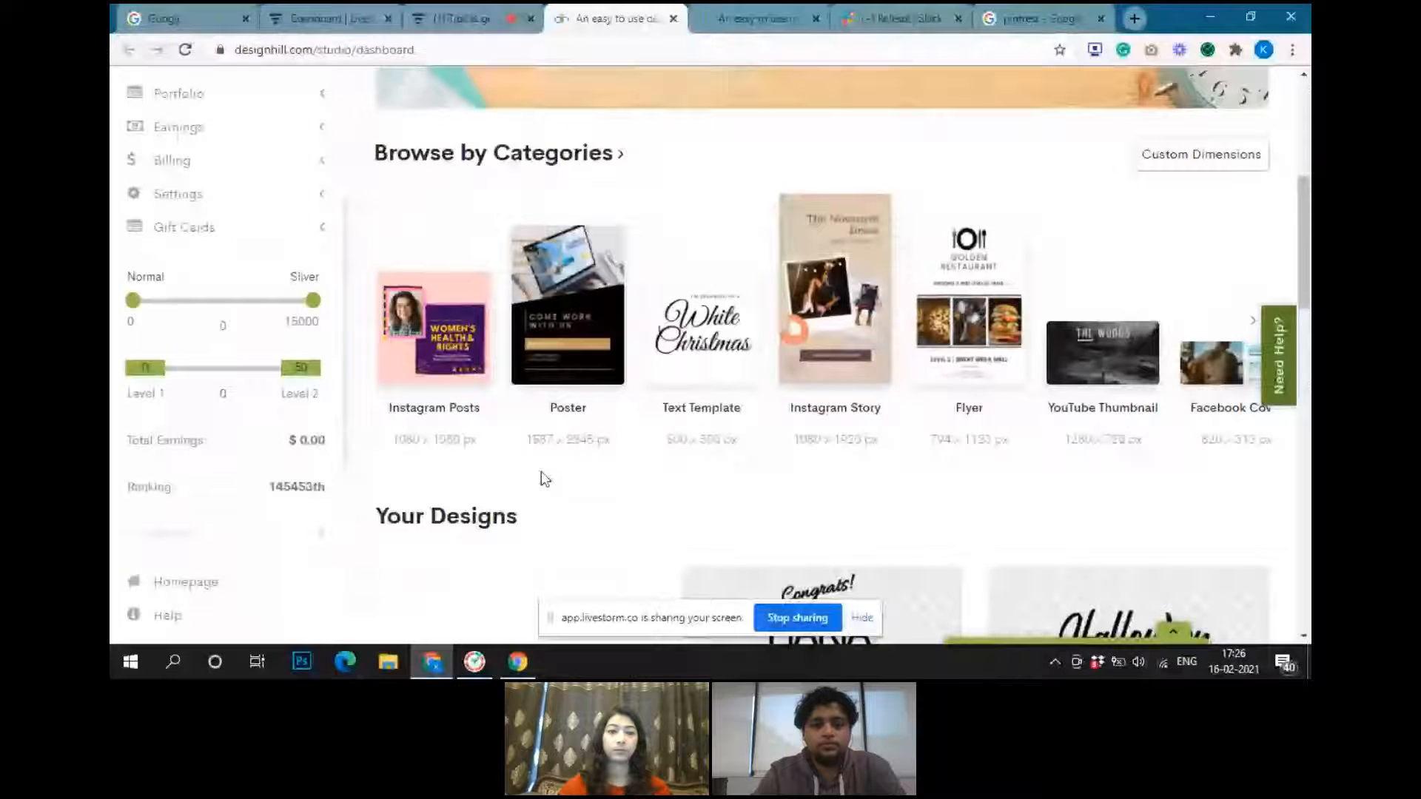
click(548, 344)
click(841, 16)
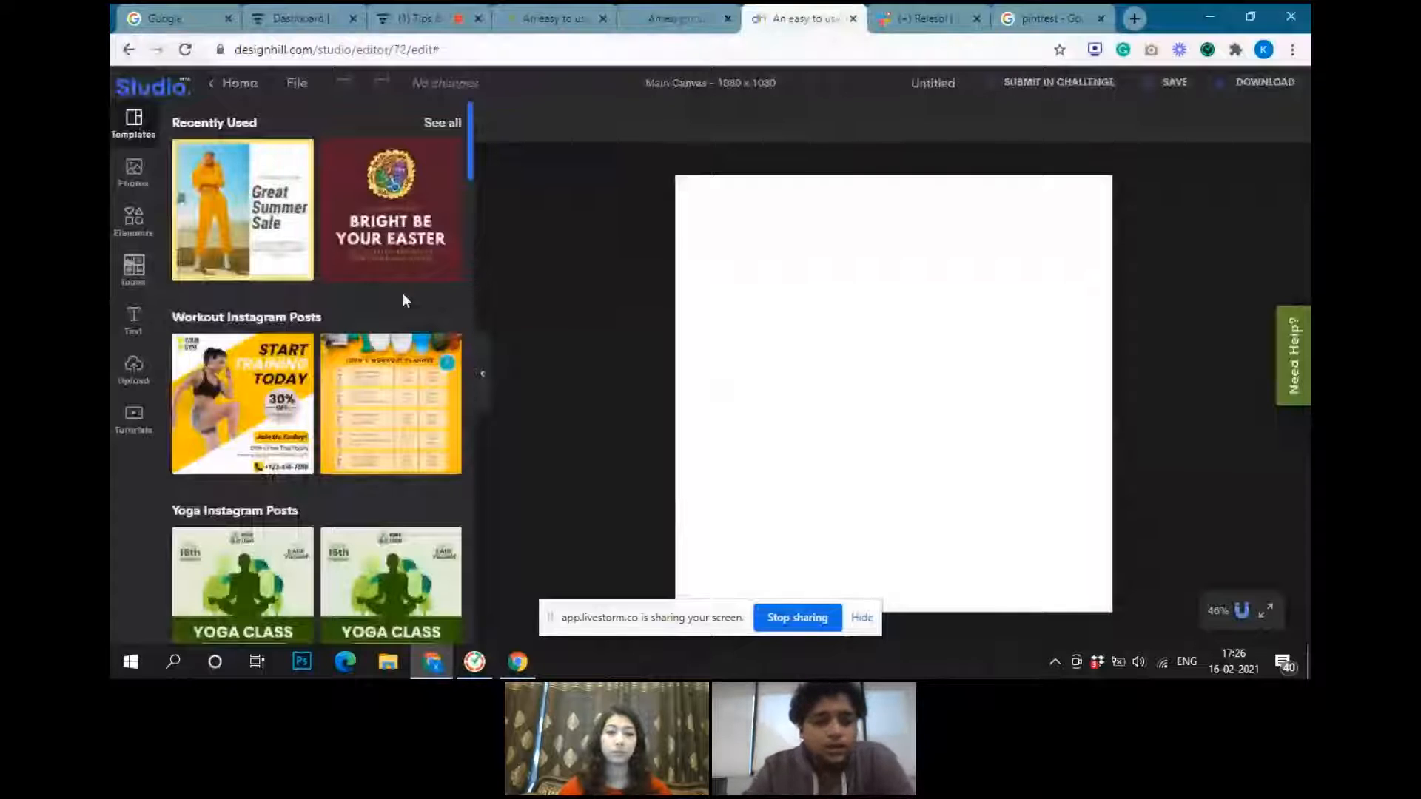
scroll(402, 293, down, 3)
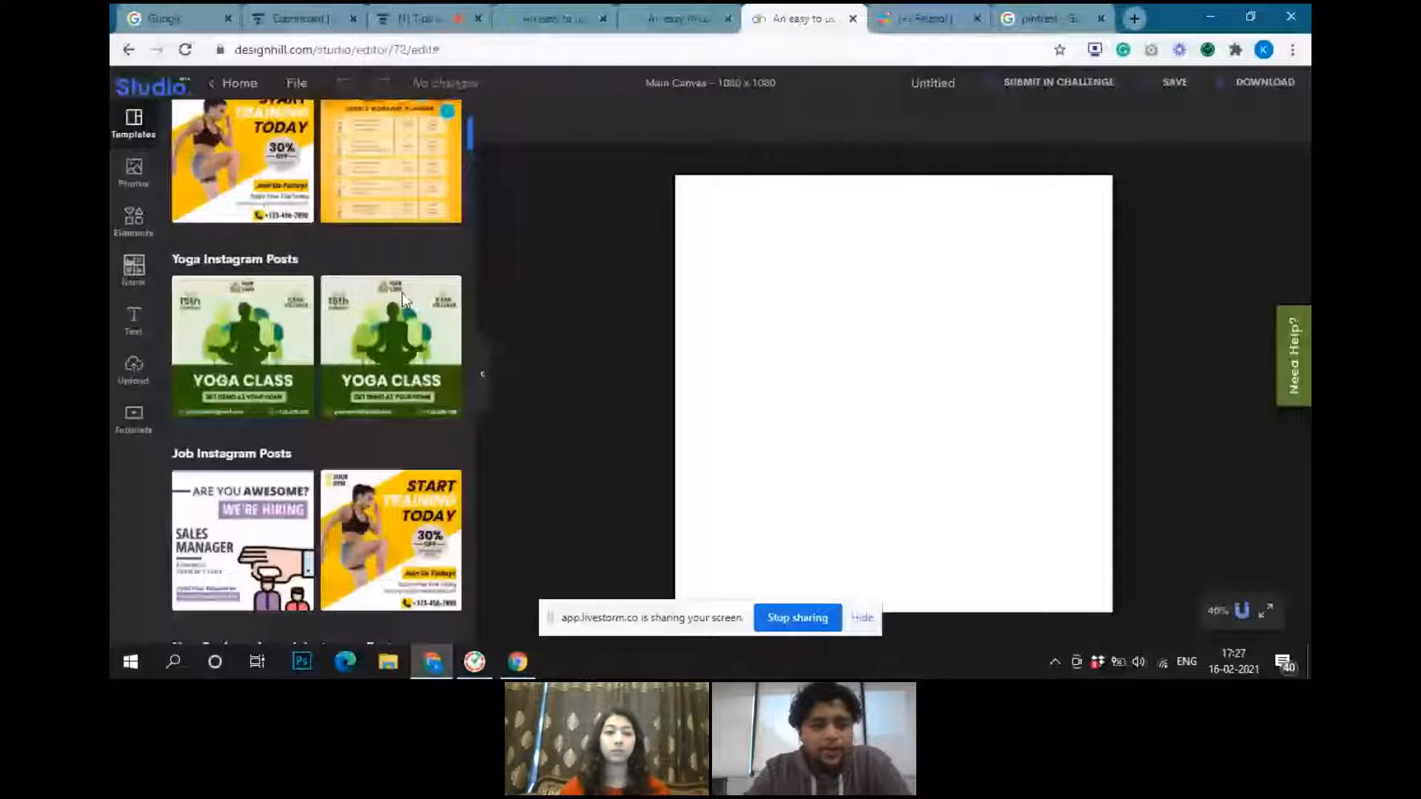
click(150, 138)
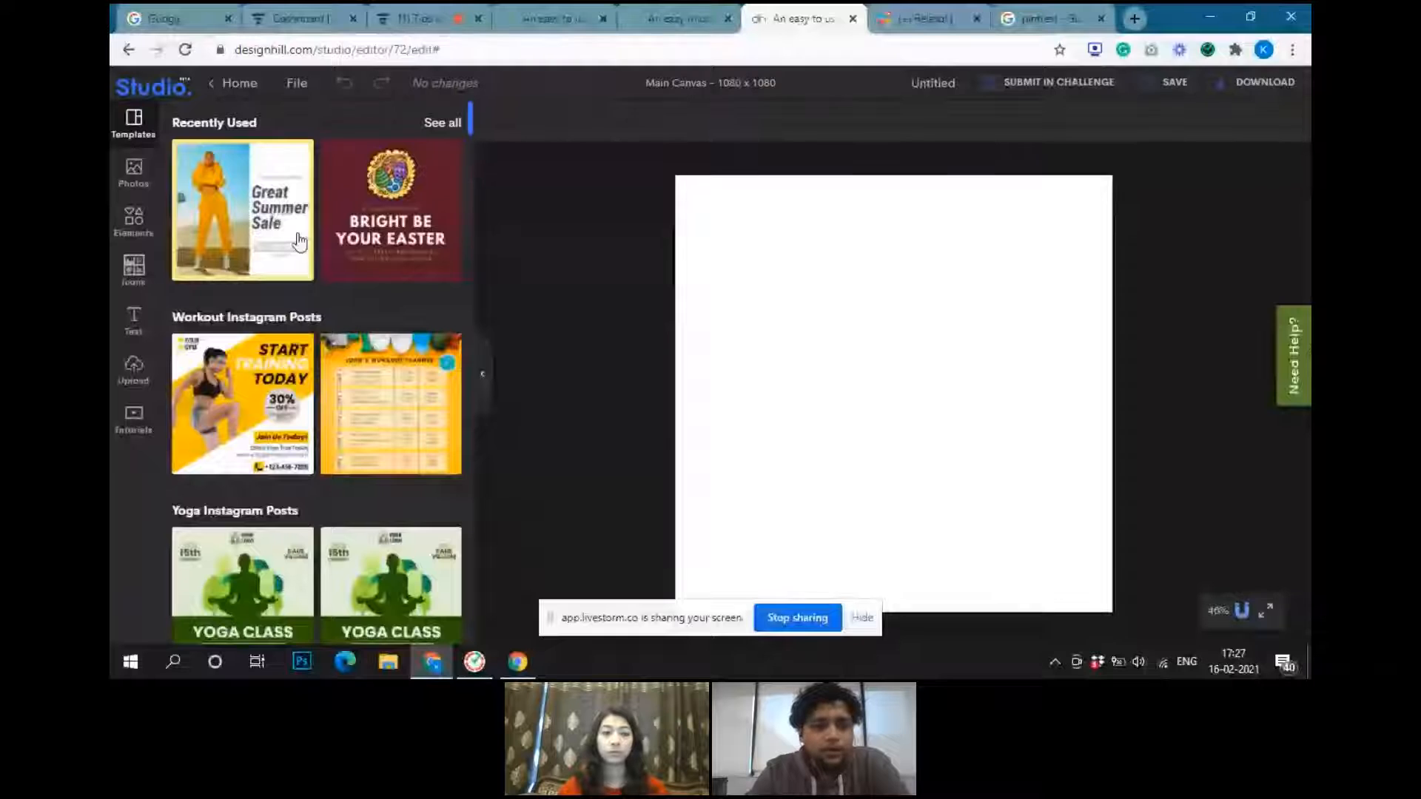
Search the photos for "food" and add the picture of oranges on a blue background to the canvas
click(139, 175)
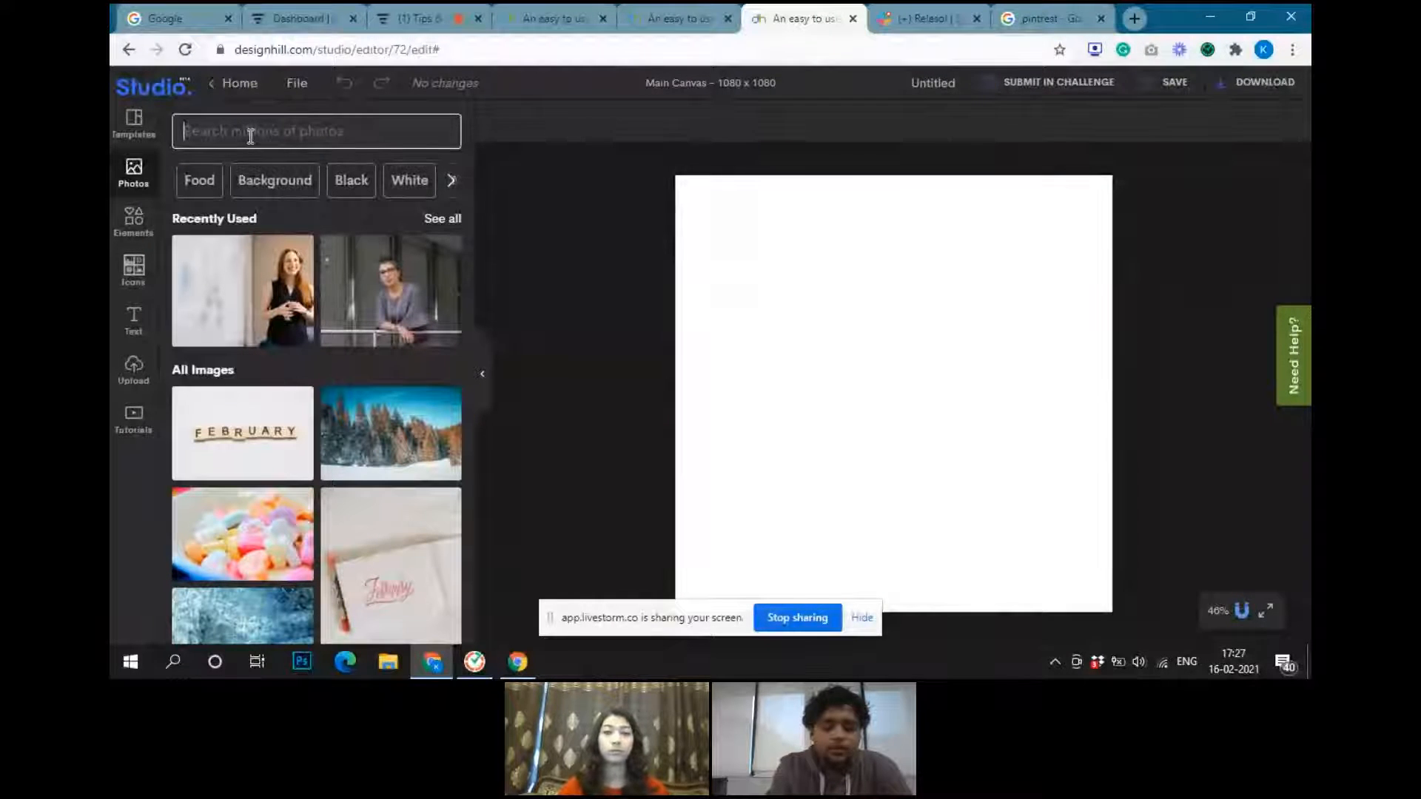
text(food)
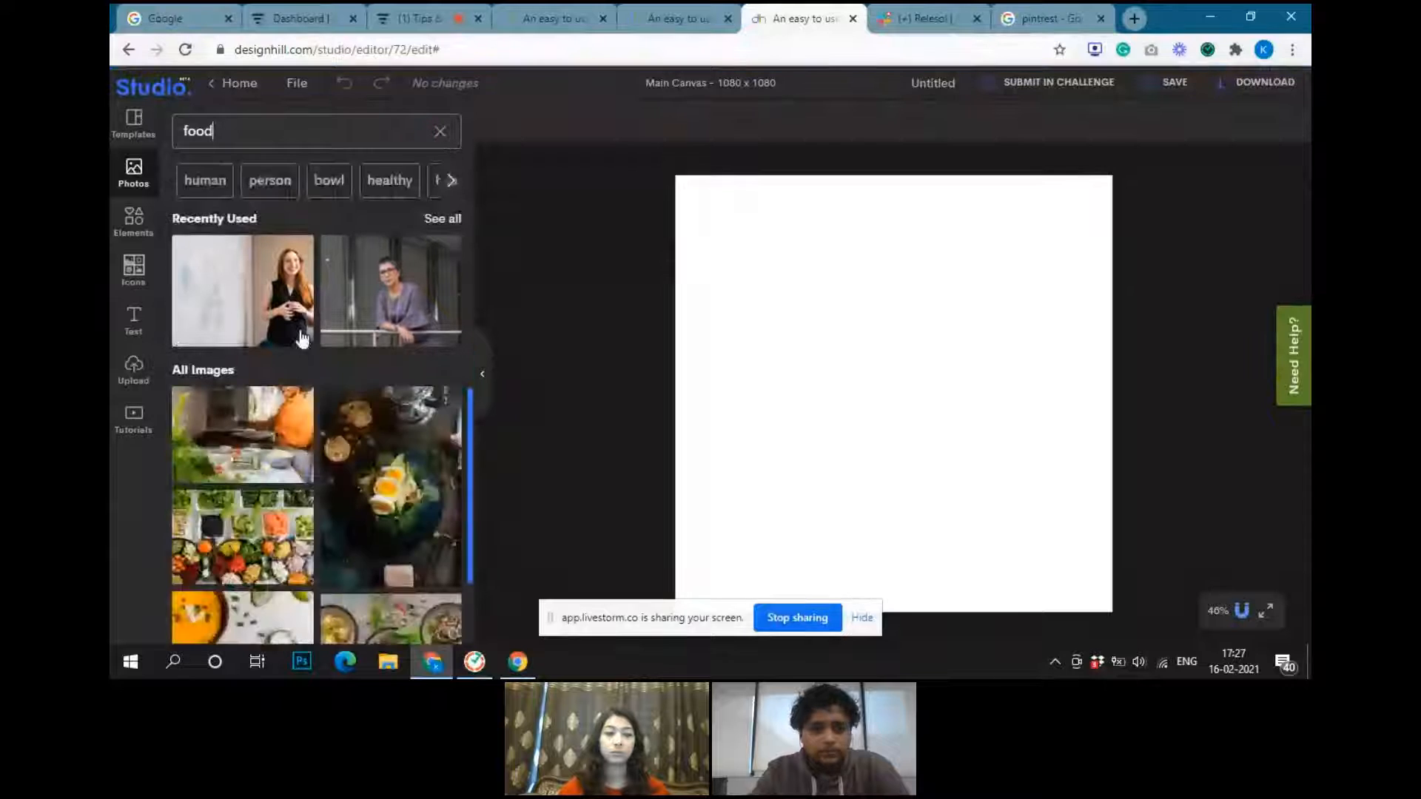
scroll(317, 487, down, 3)
scroll(316, 487, down, 6)
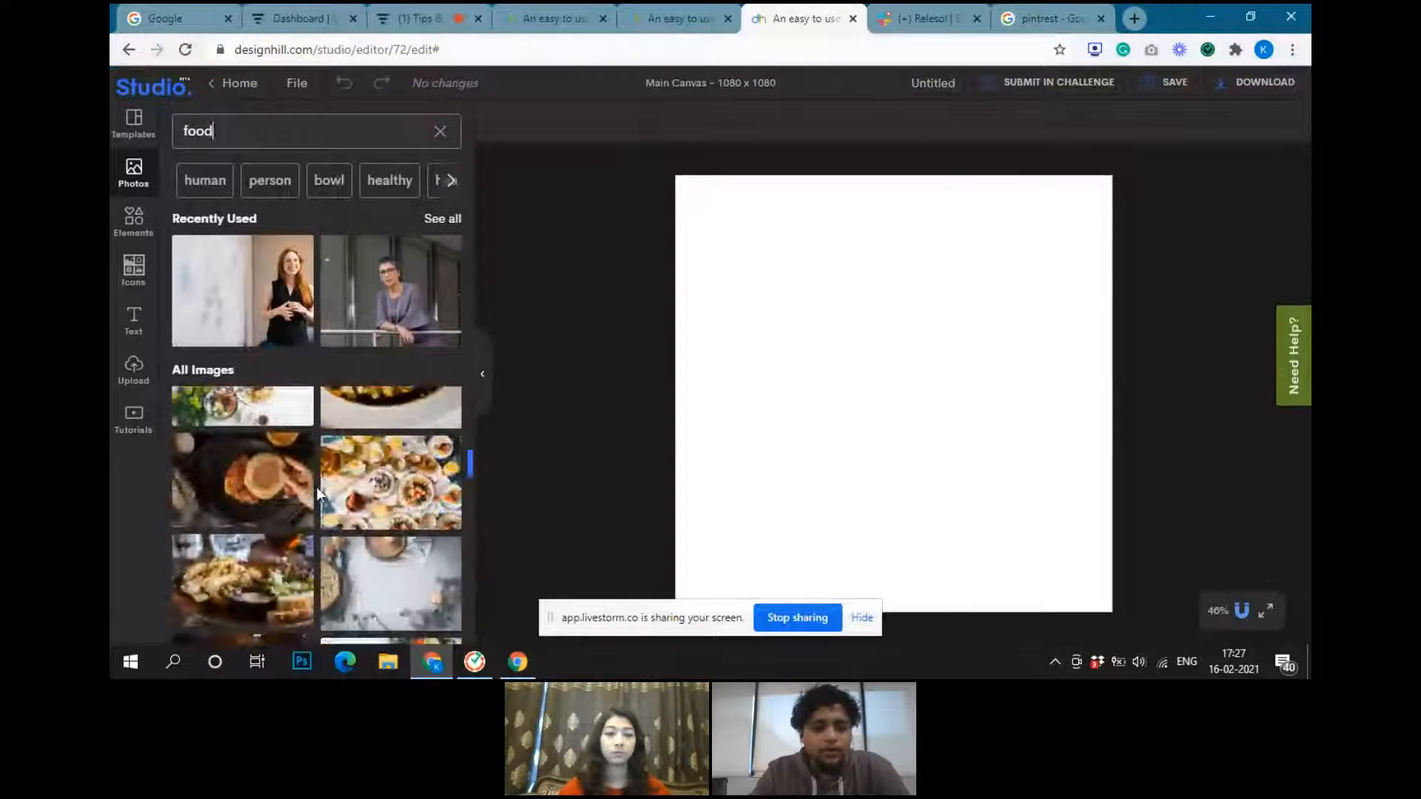
scroll(318, 491, down, 5)
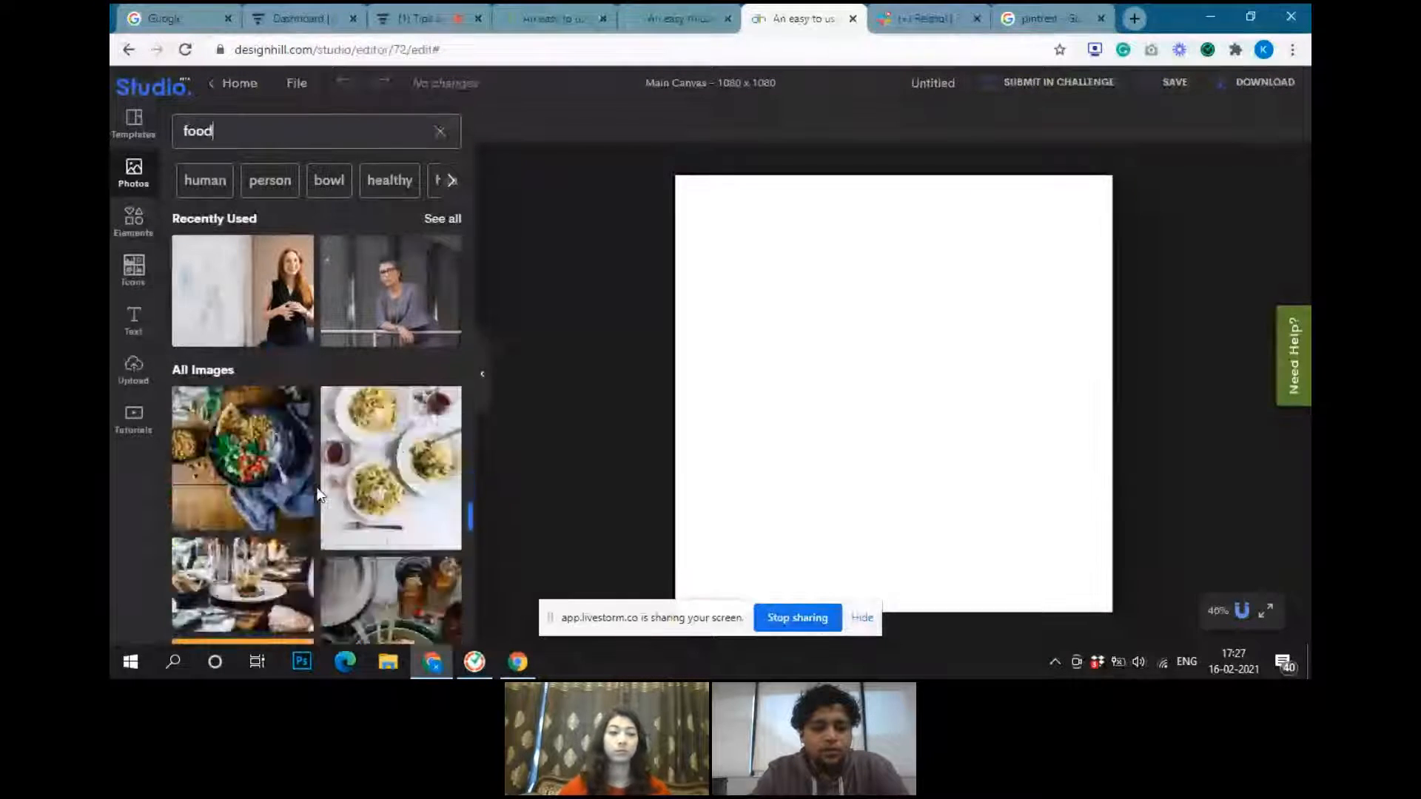
scroll(317, 487, down, 6)
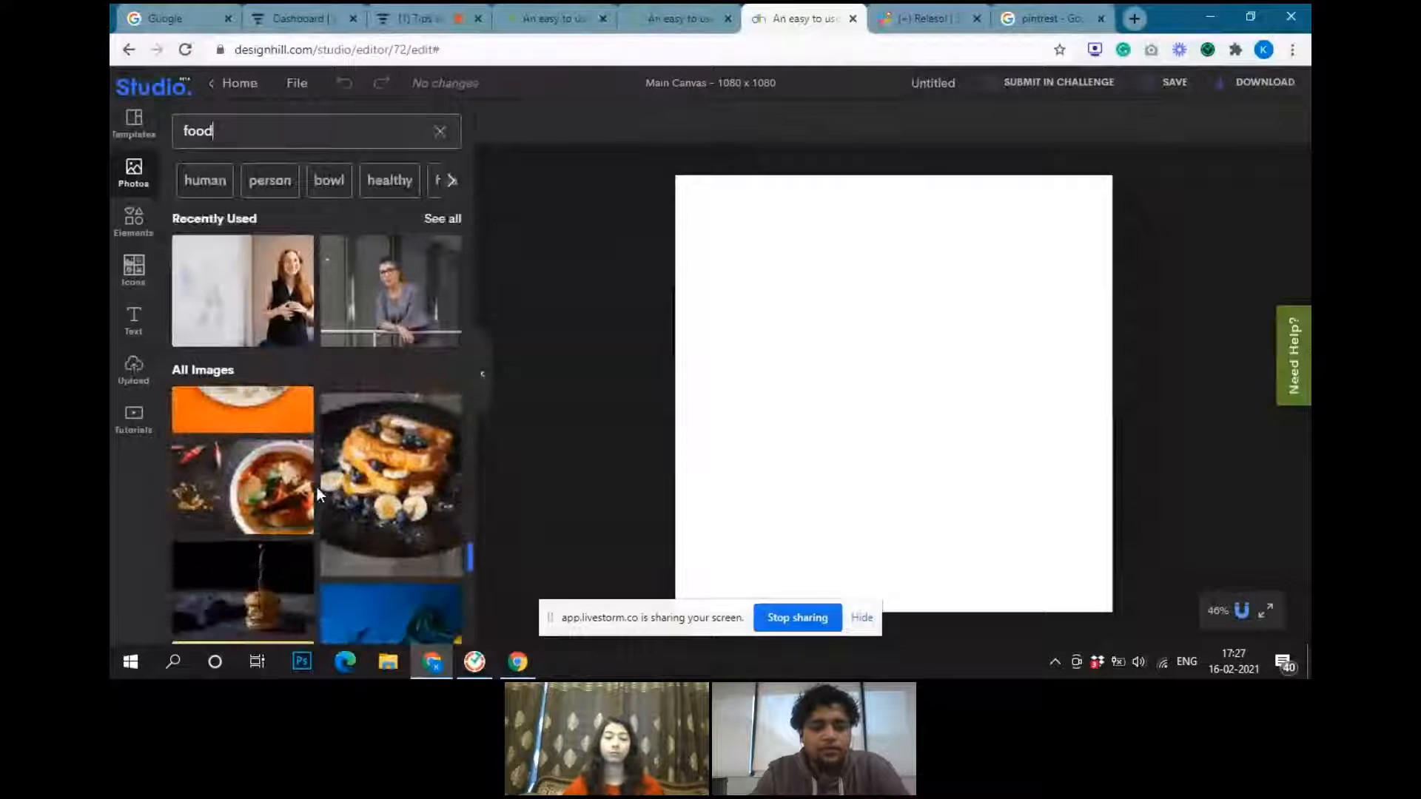
click(367, 547)
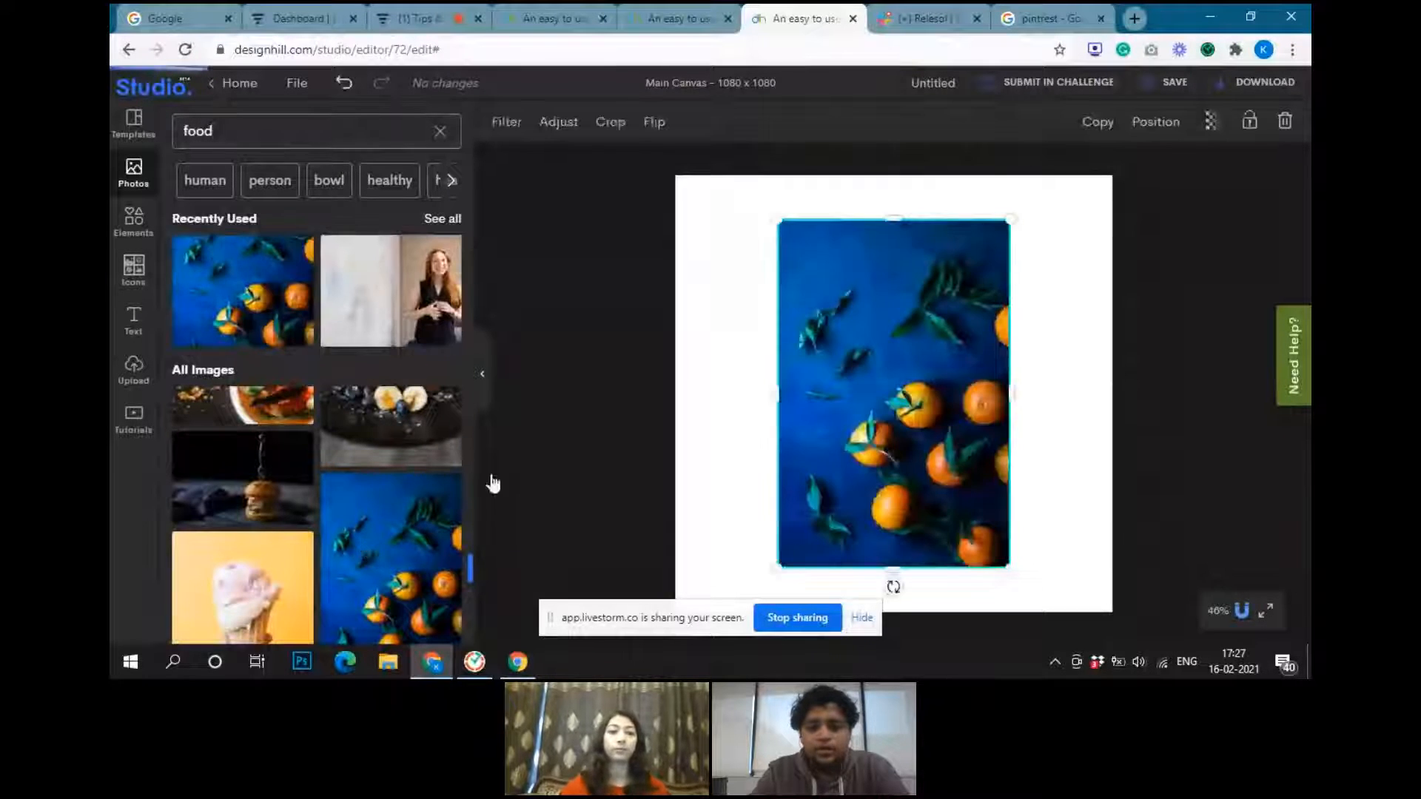
Scale down the oranges photo and place it in the upper-left part of the canvas
drag(895, 381, 830, 334)
drag(914, 529, 838, 419)
drag(787, 345, 858, 355)
drag(747, 429, 722, 479)
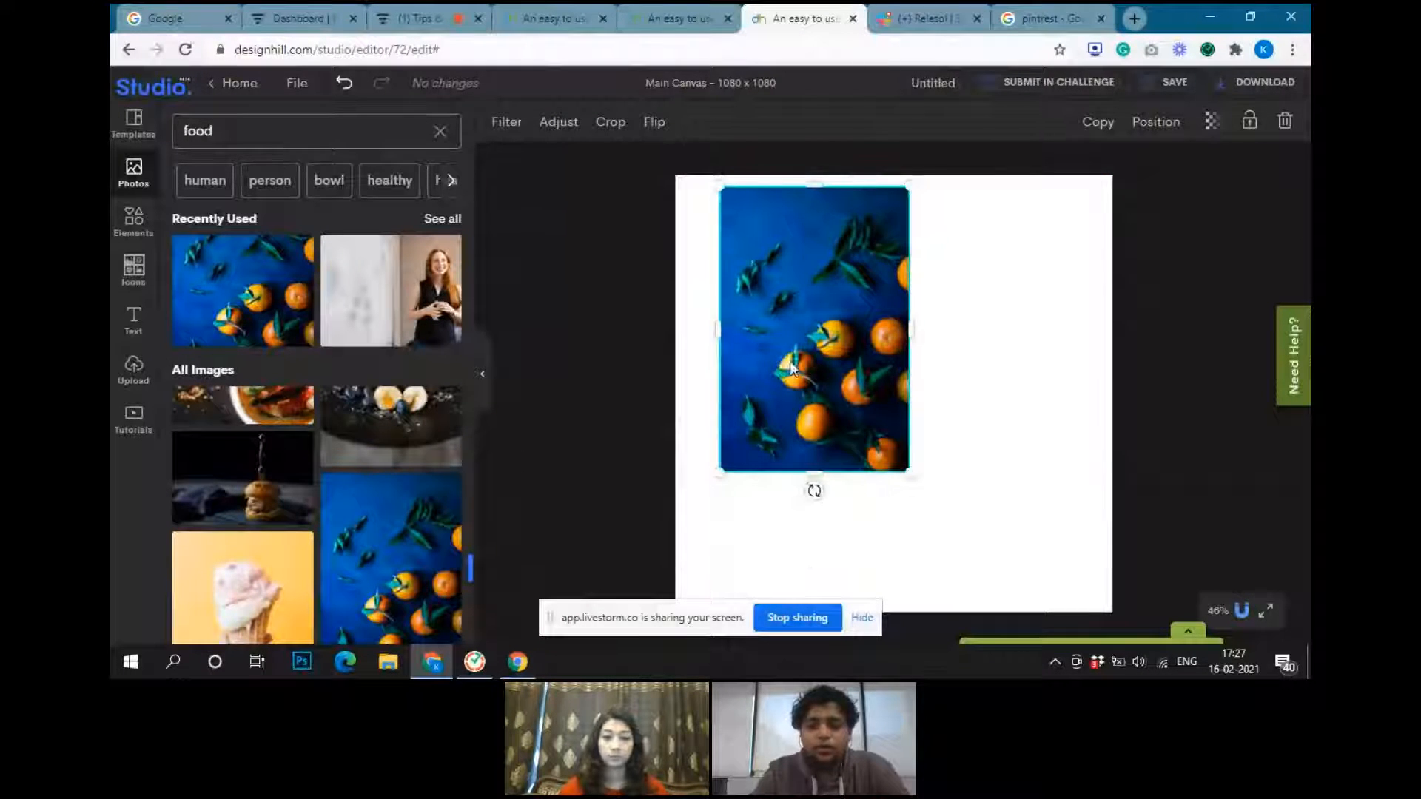
Crop the oranges photo inward from its upper-left corner and move it to the upper-right part of the canvas
double_click(790, 368)
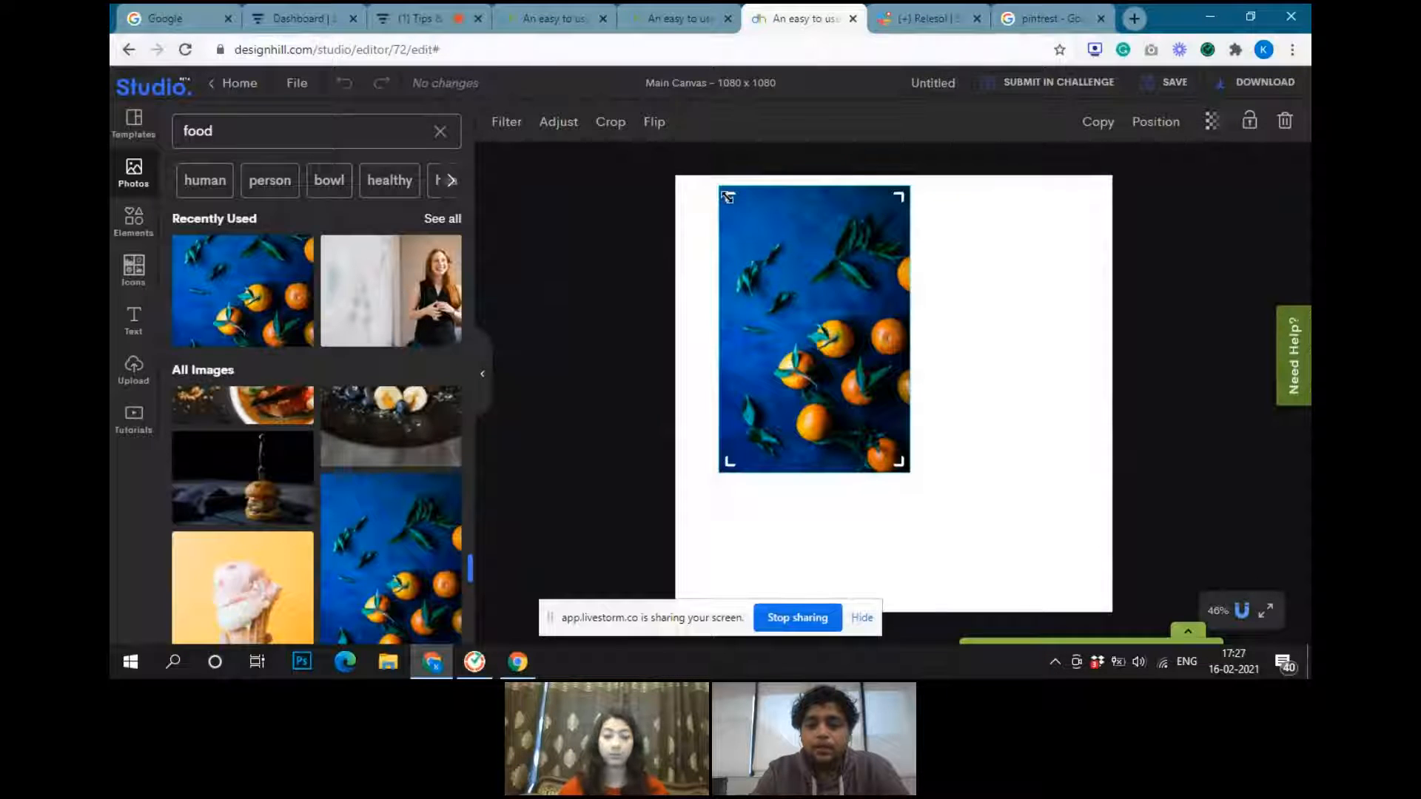
drag(727, 197, 771, 259)
click(1031, 332)
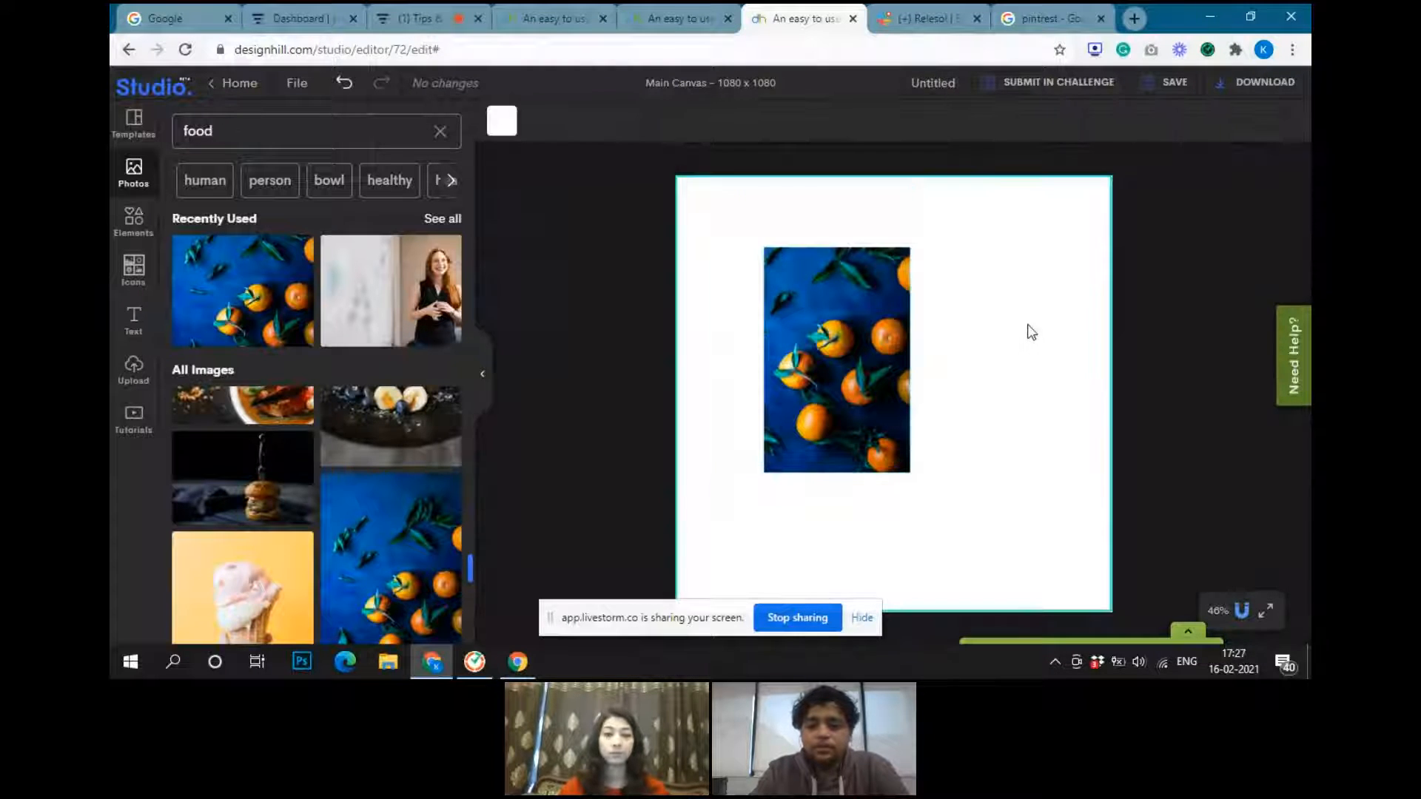
drag(882, 331, 1013, 304)
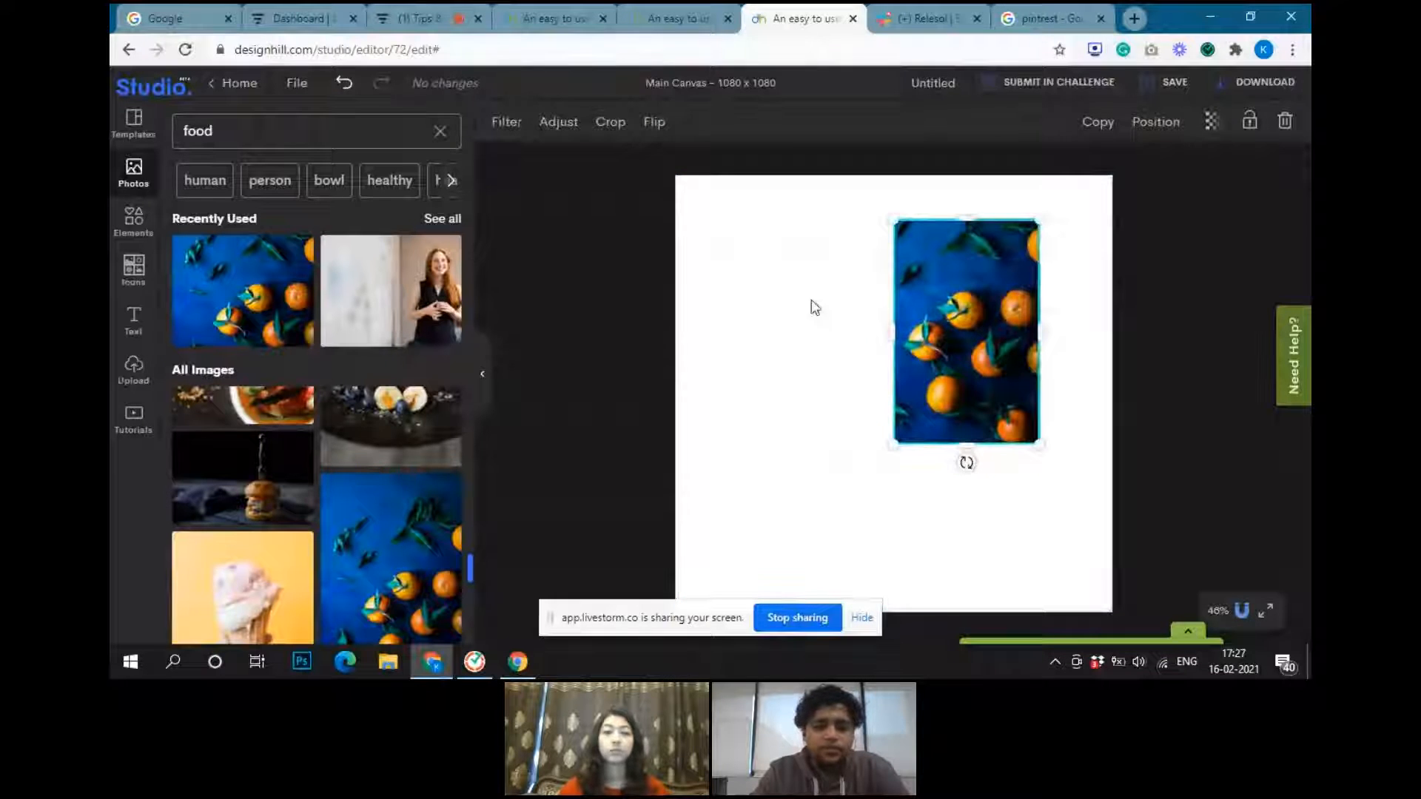
drag(987, 295, 1037, 295)
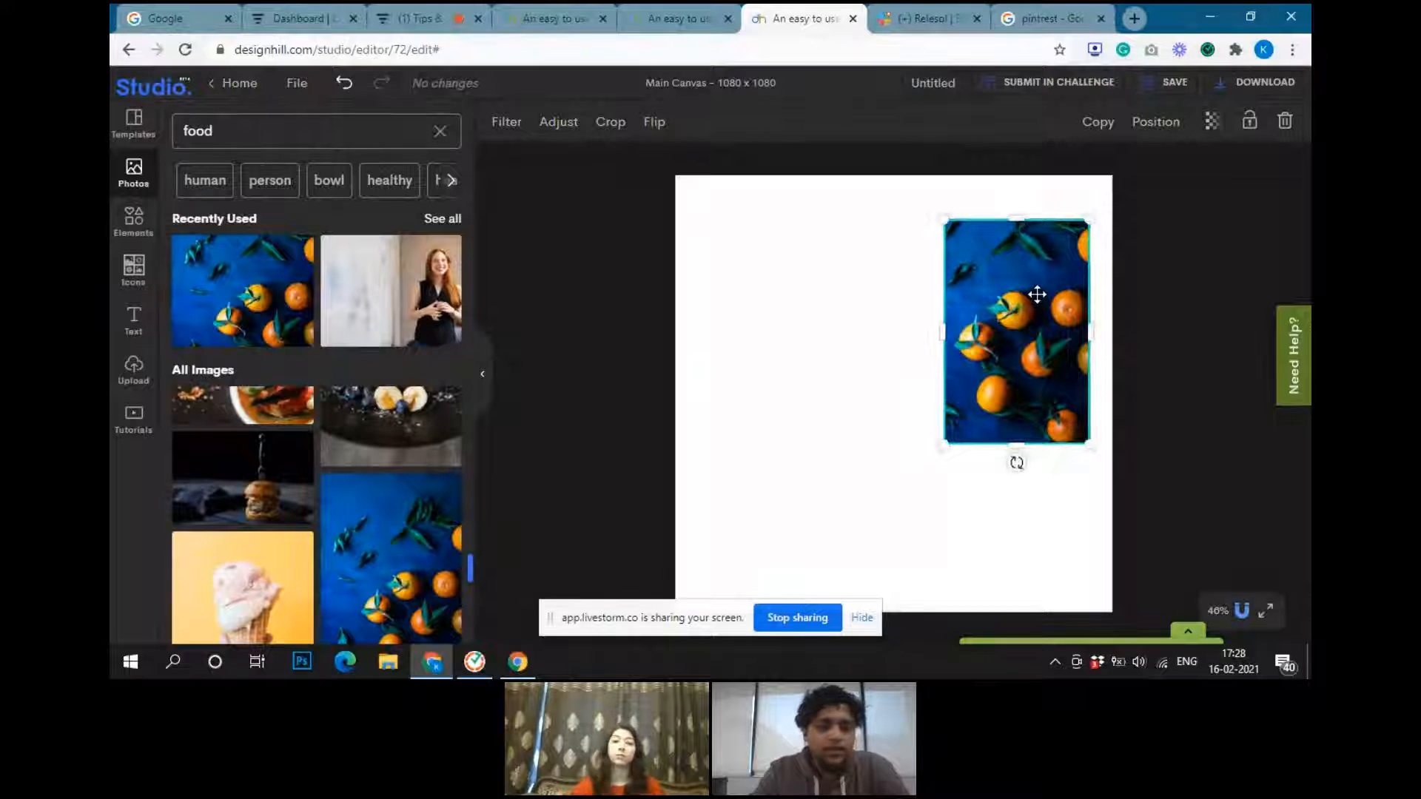
Add a solid square shape to the canvas and shorten it to about half its height
click(133, 220)
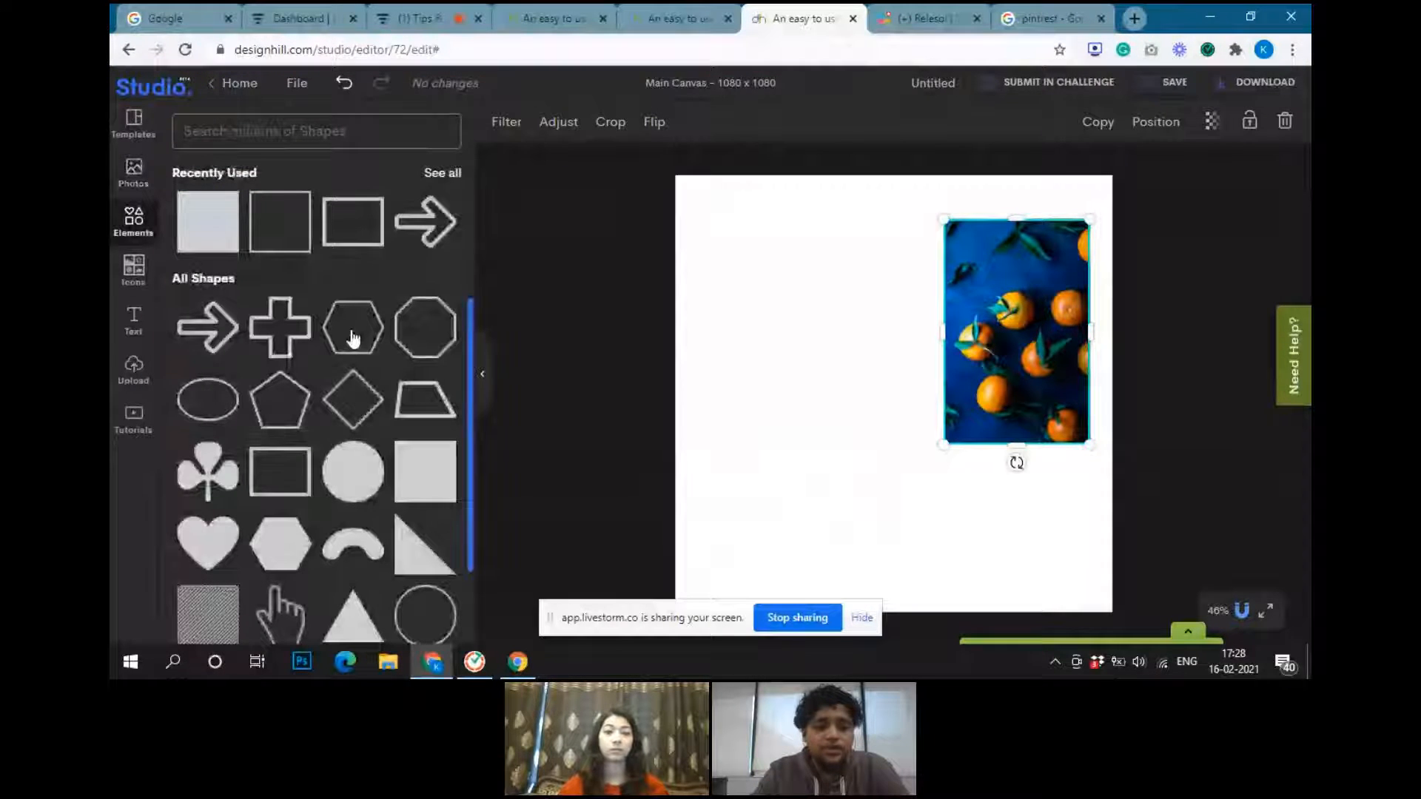
click(419, 474)
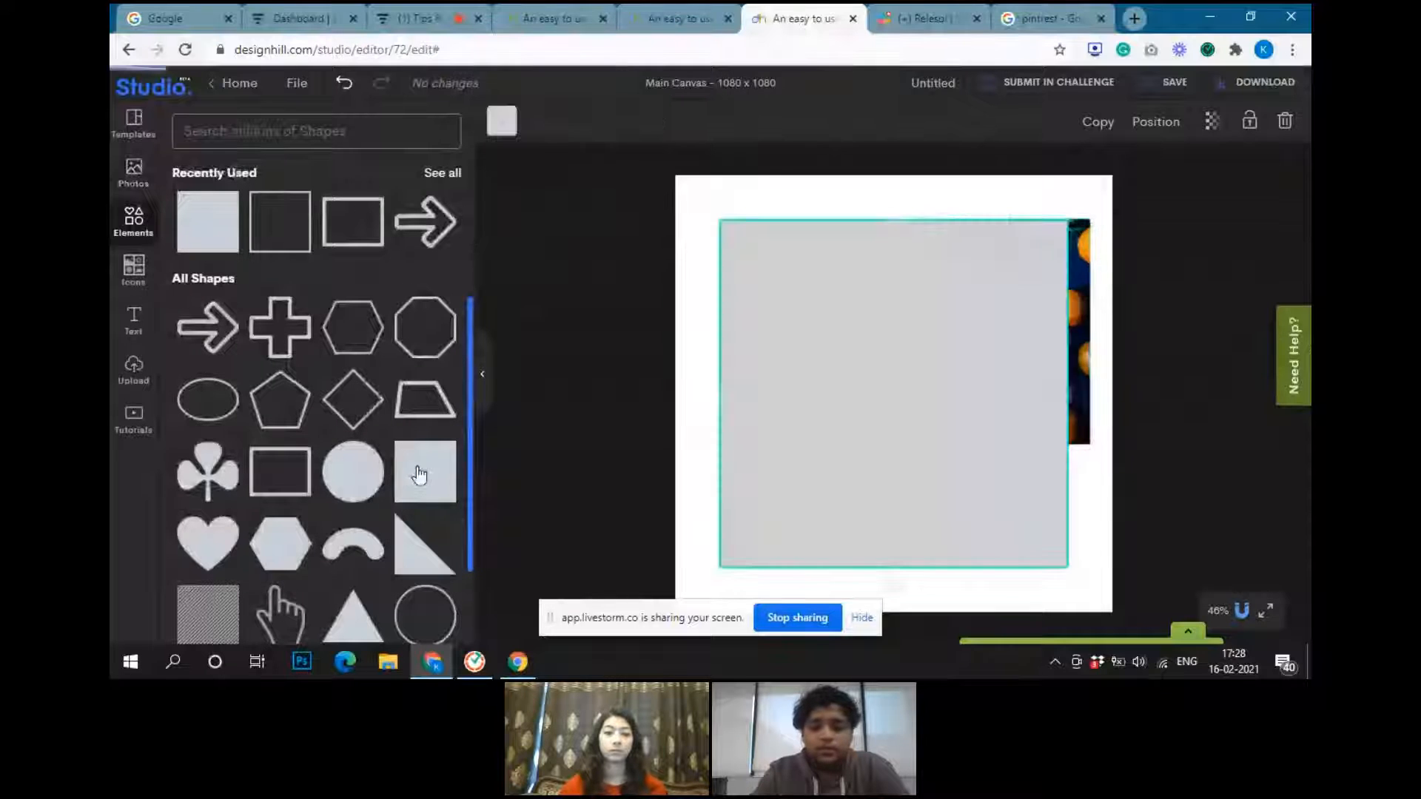
drag(894, 568, 892, 399)
Recolor the grey rectangle dark blue and flatten it into a thin bar along the canvas's upper edge
click(502, 121)
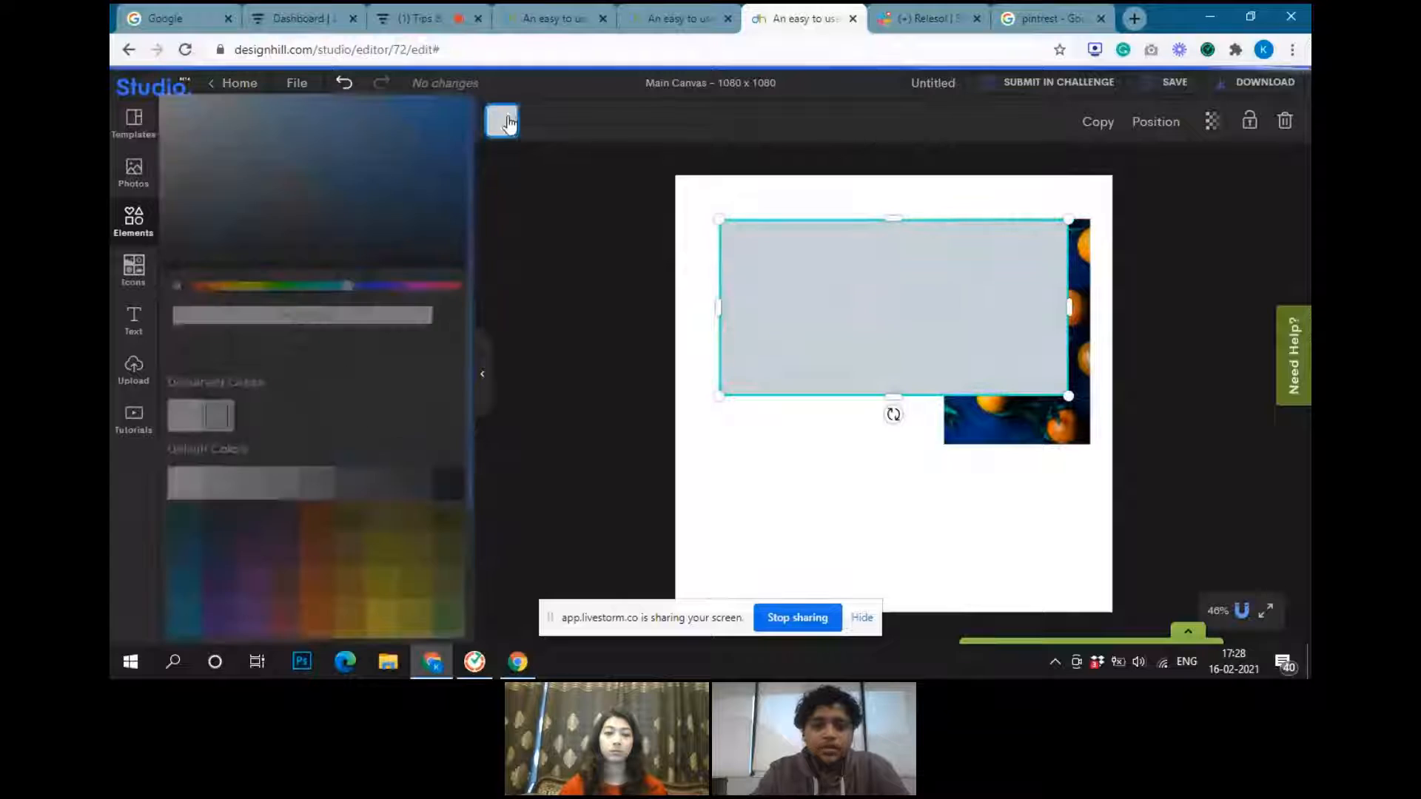
click(441, 191)
click(442, 206)
click(444, 151)
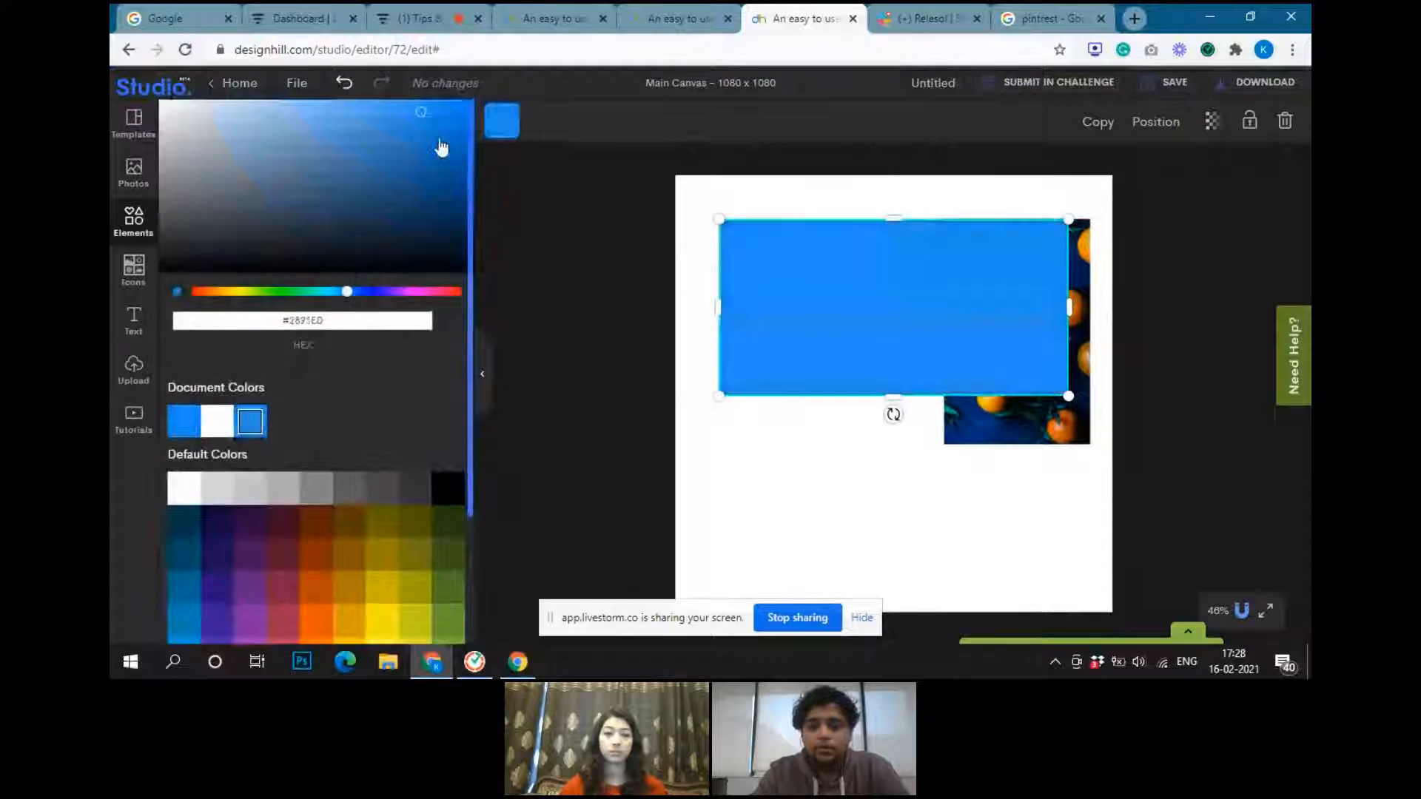
click(457, 208)
click(820, 307)
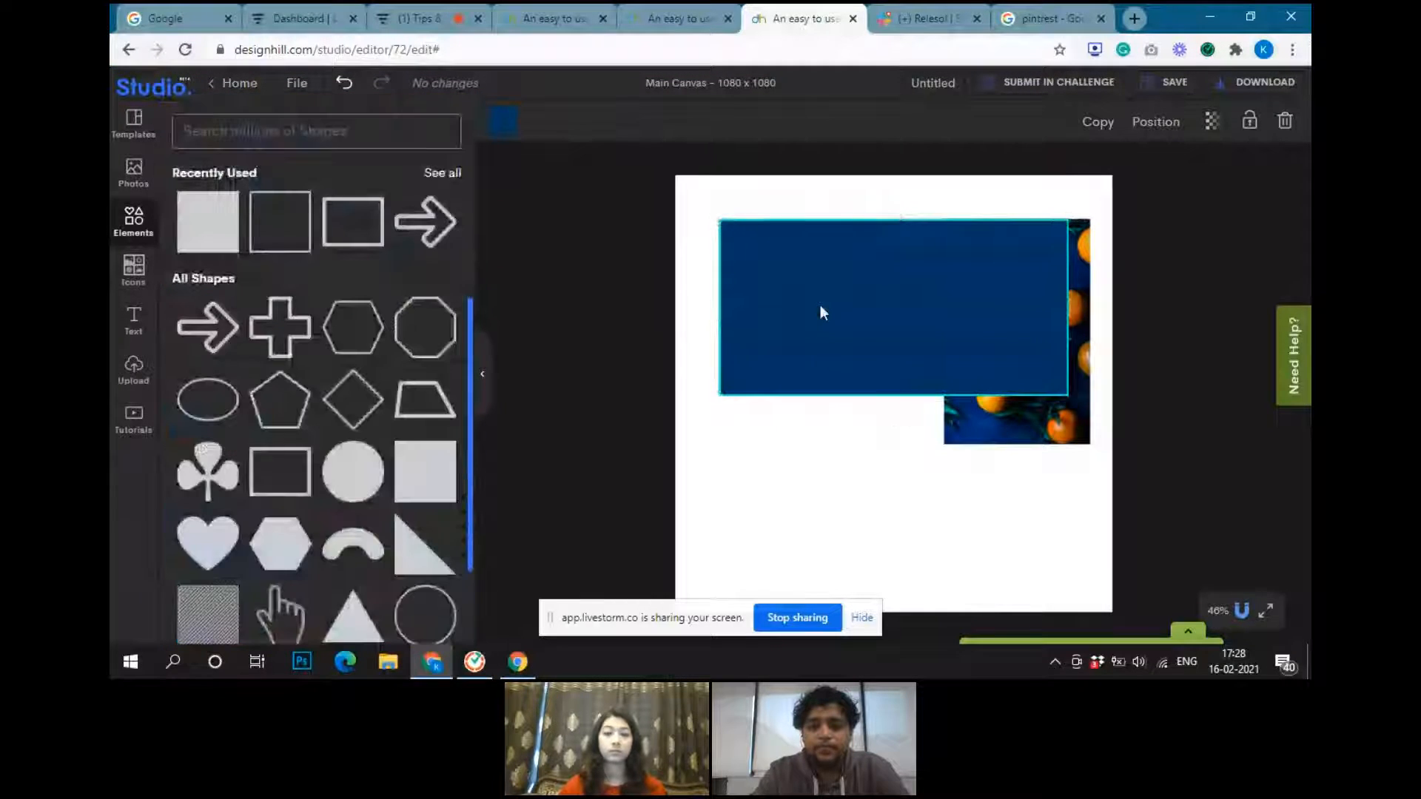
drag(892, 400, 945, 194)
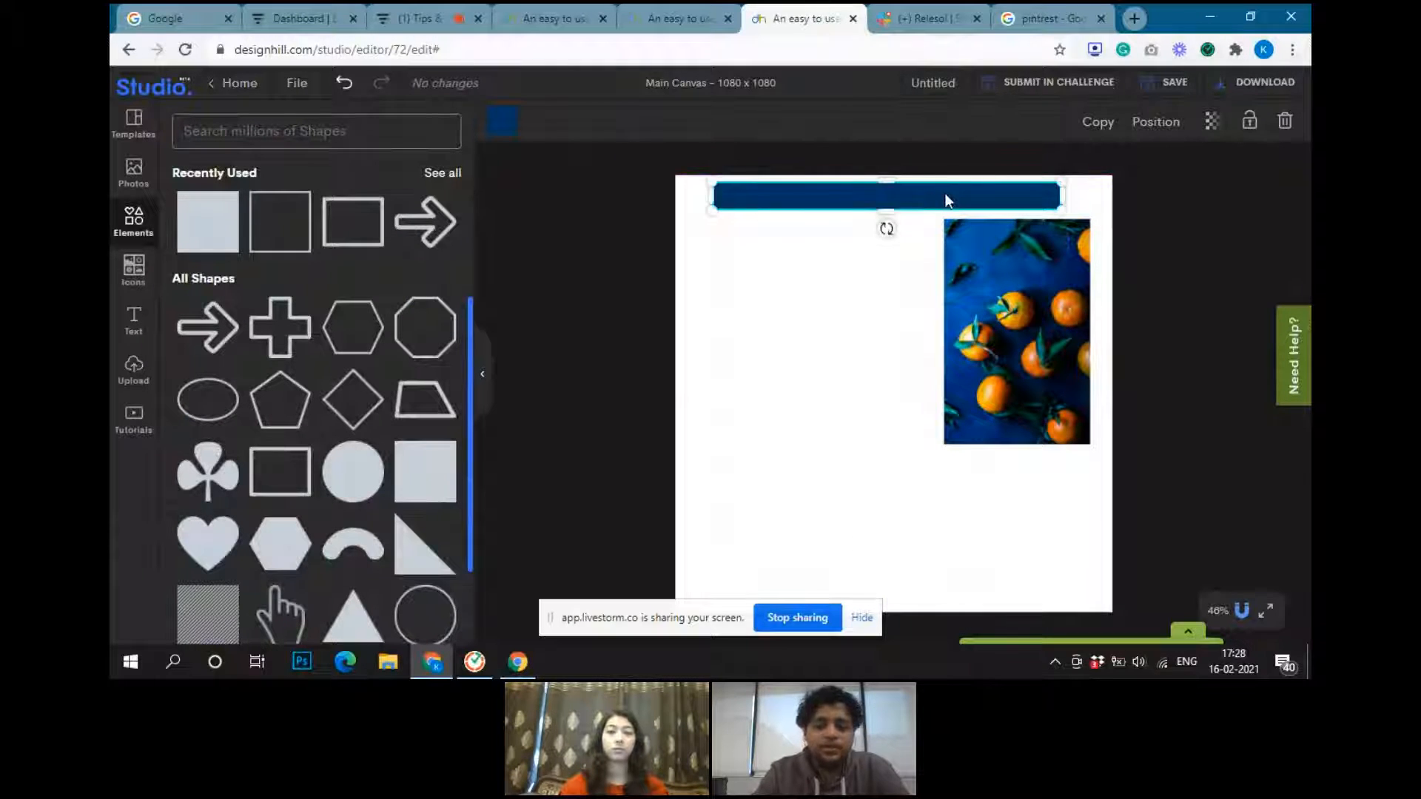
Load the icon library, dismissing the response error and reopening it, and browse the available icons
click(134, 271)
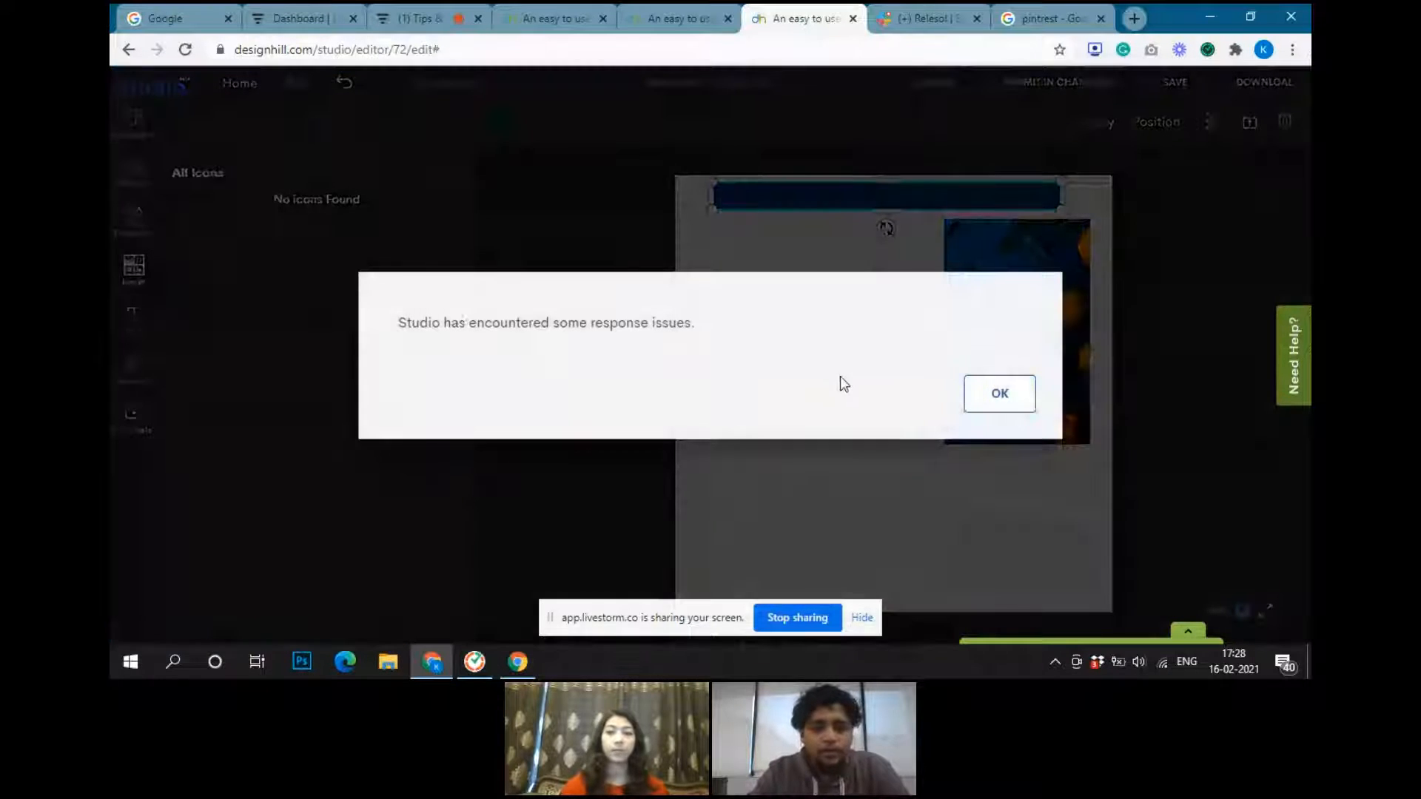
click(994, 398)
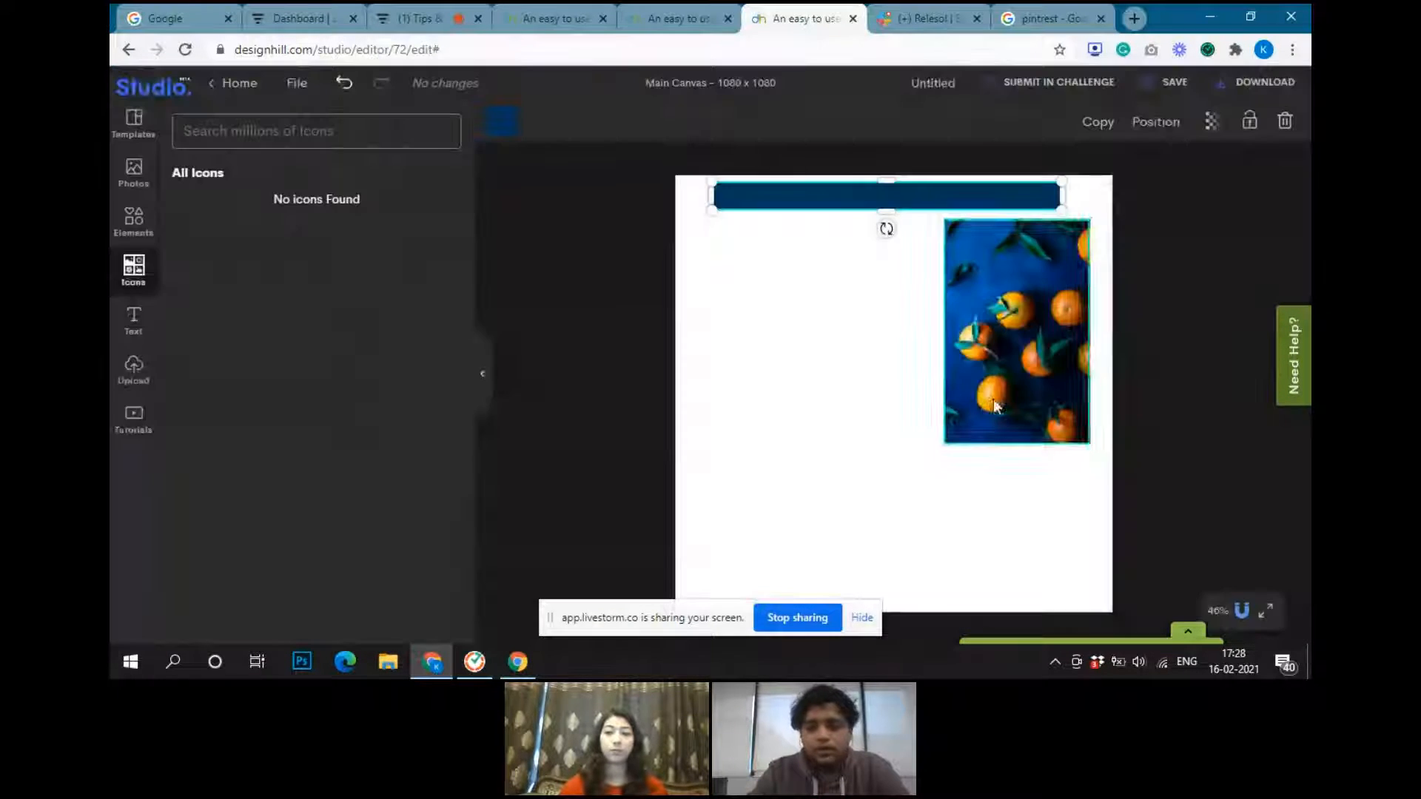
click(134, 222)
click(134, 276)
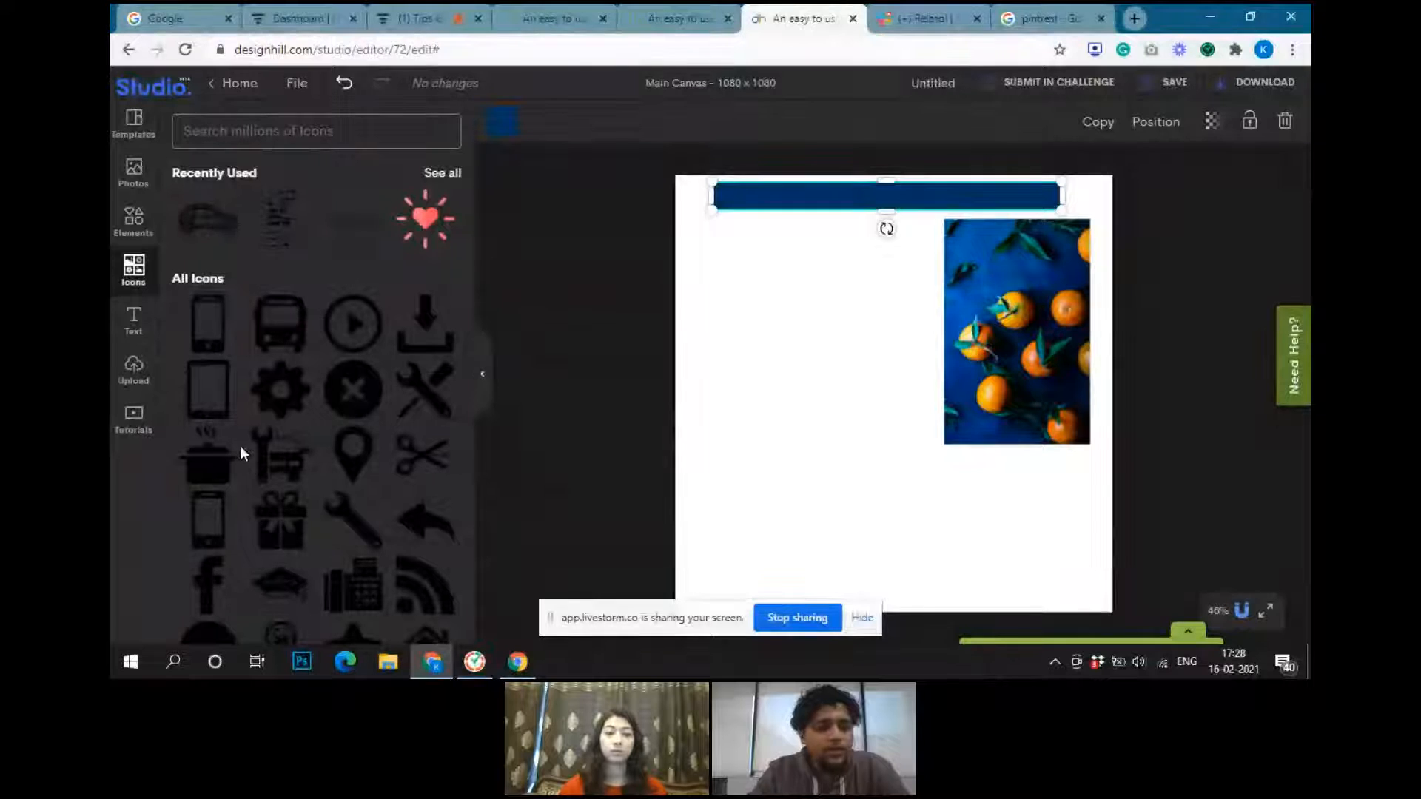
scroll(218, 449, down, 2)
scroll(326, 457, down, 2)
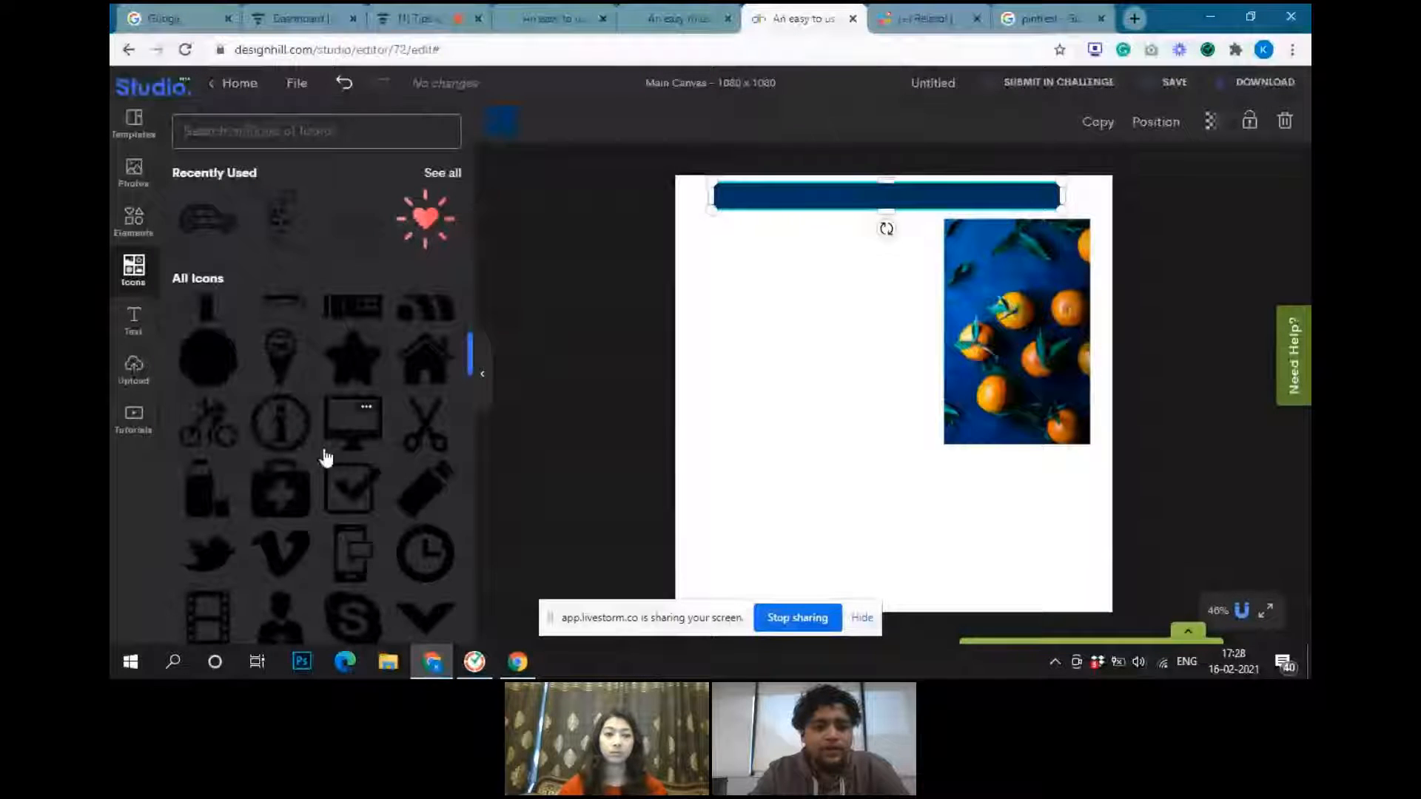
scroll(326, 458, down, 8)
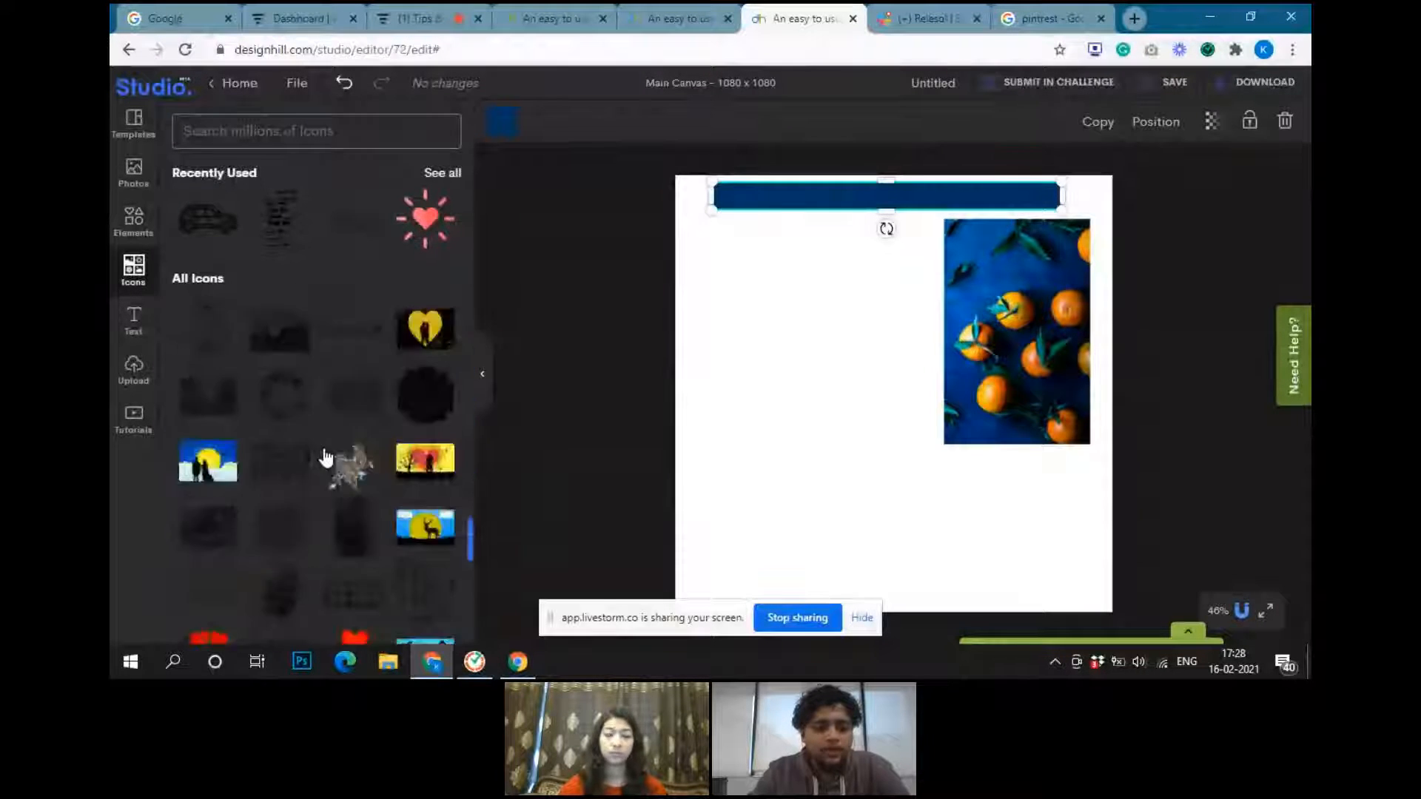
scroll(325, 457, down, 2)
scroll(326, 458, up, 15)
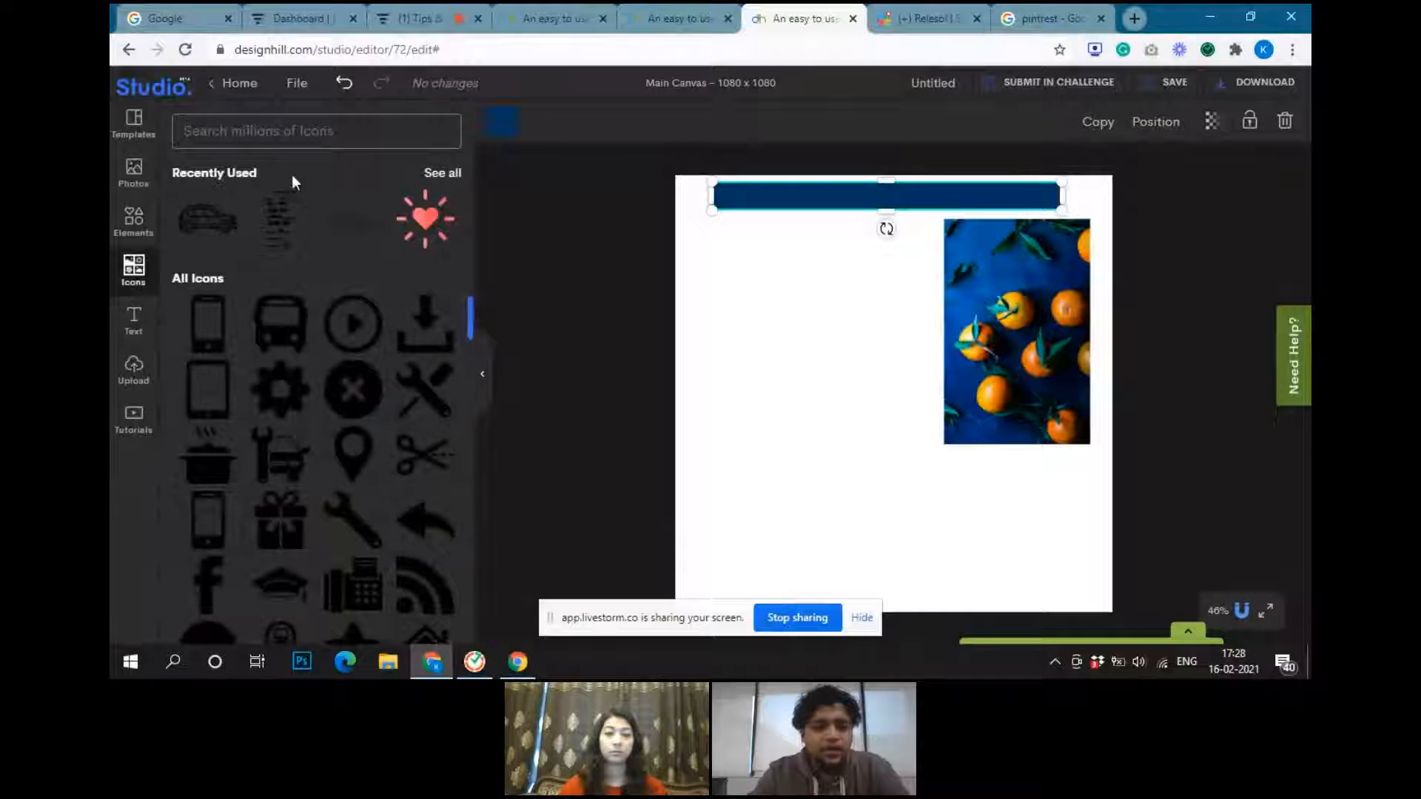
Search the icons for "map" and add the solid black location pin to the canvas
click(252, 131)
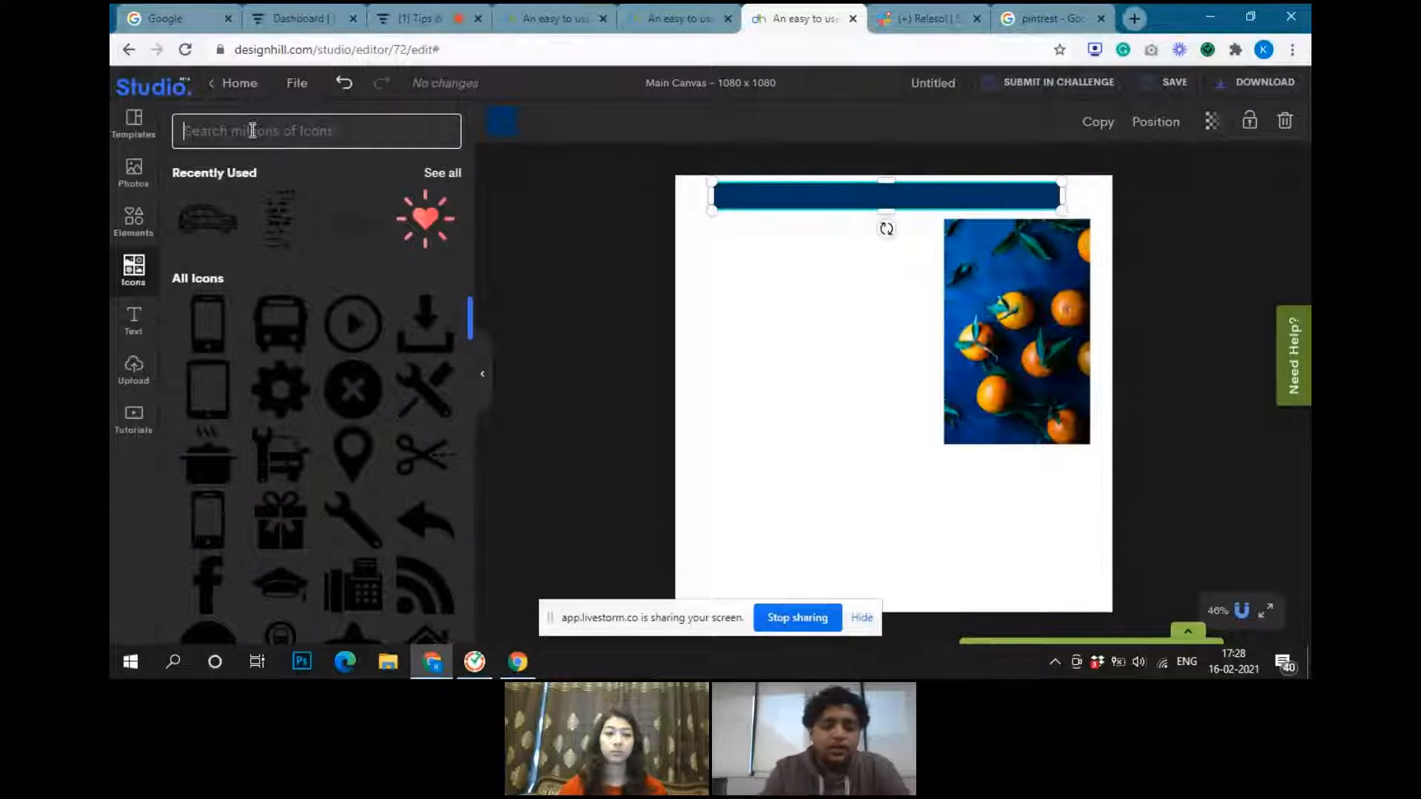
text(map)
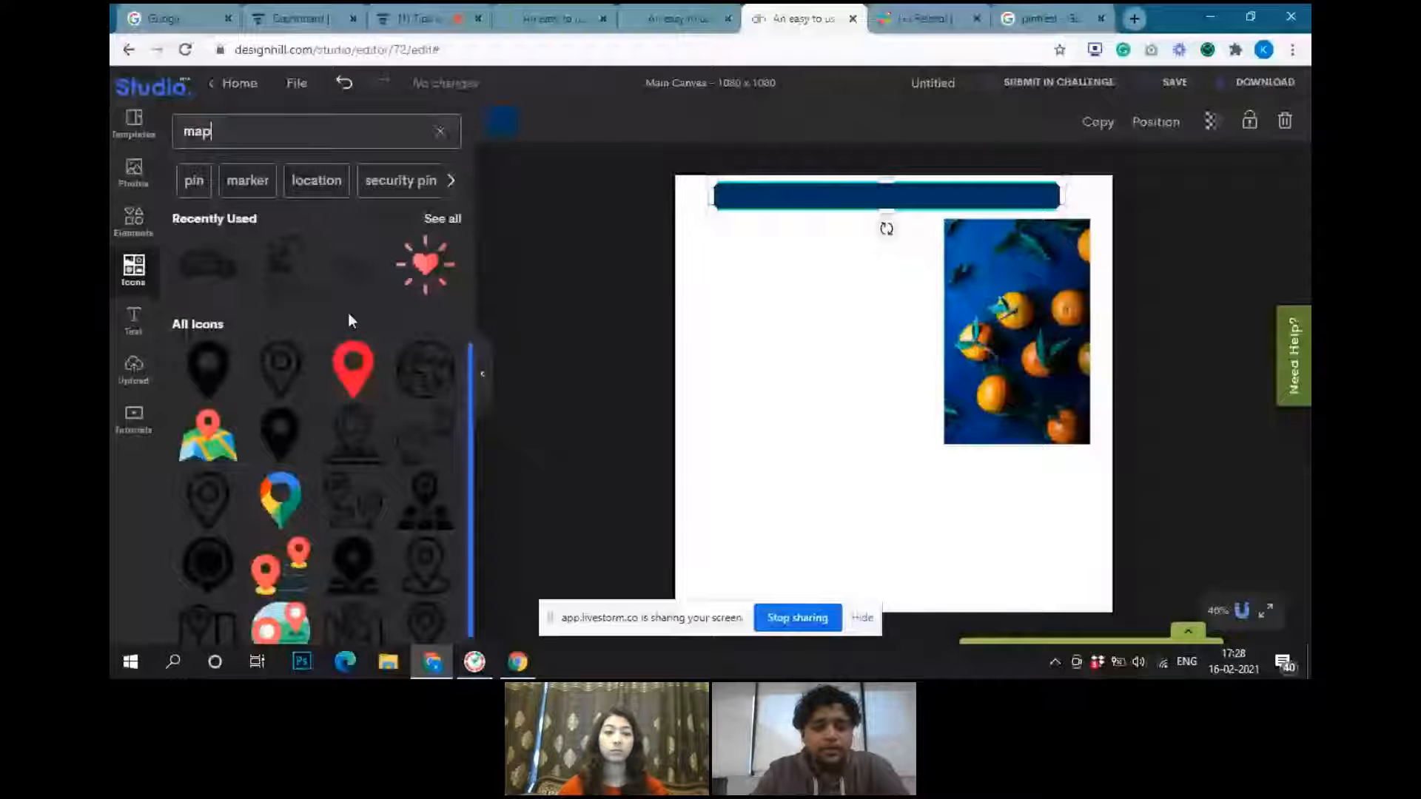
scroll(320, 505, down, 3)
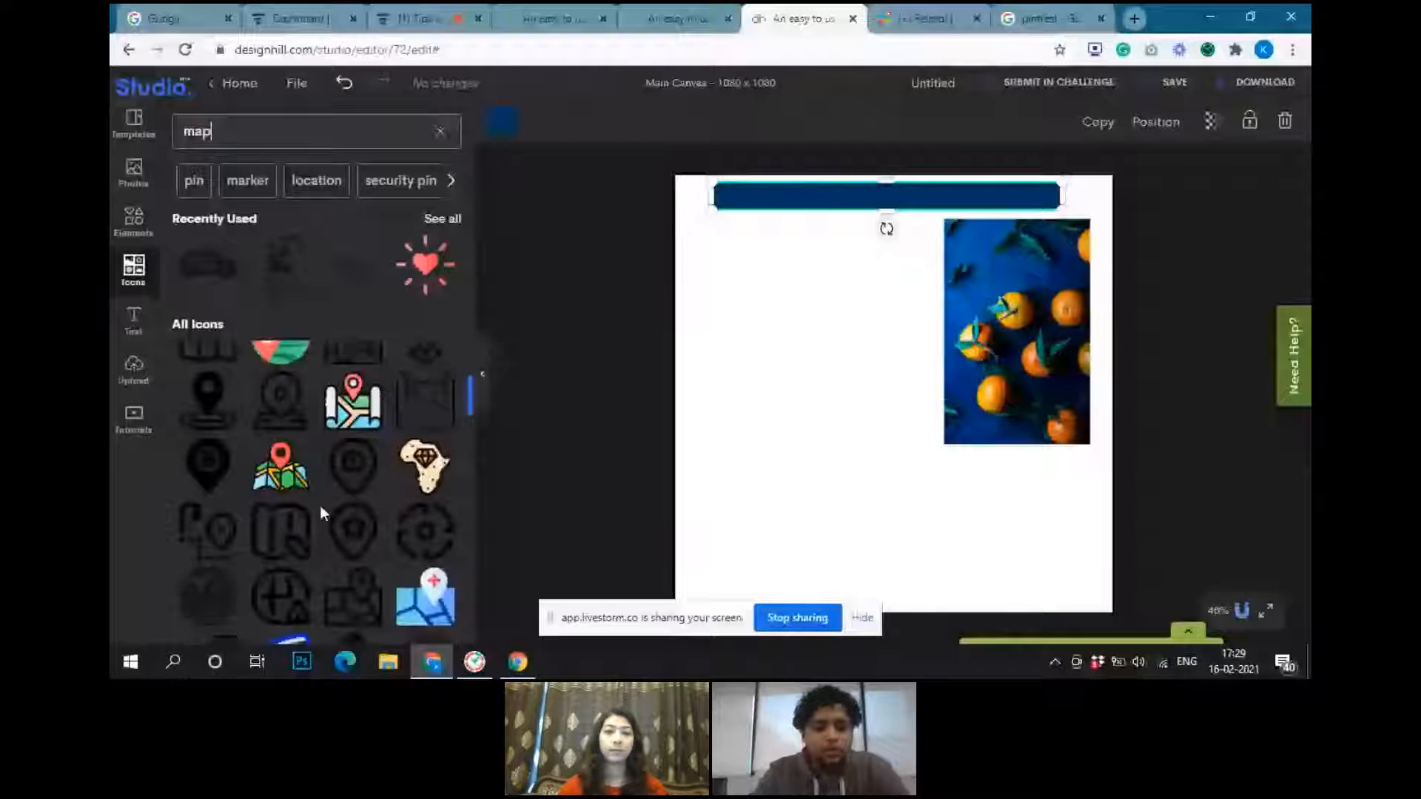
scroll(405, 547, down, 3)
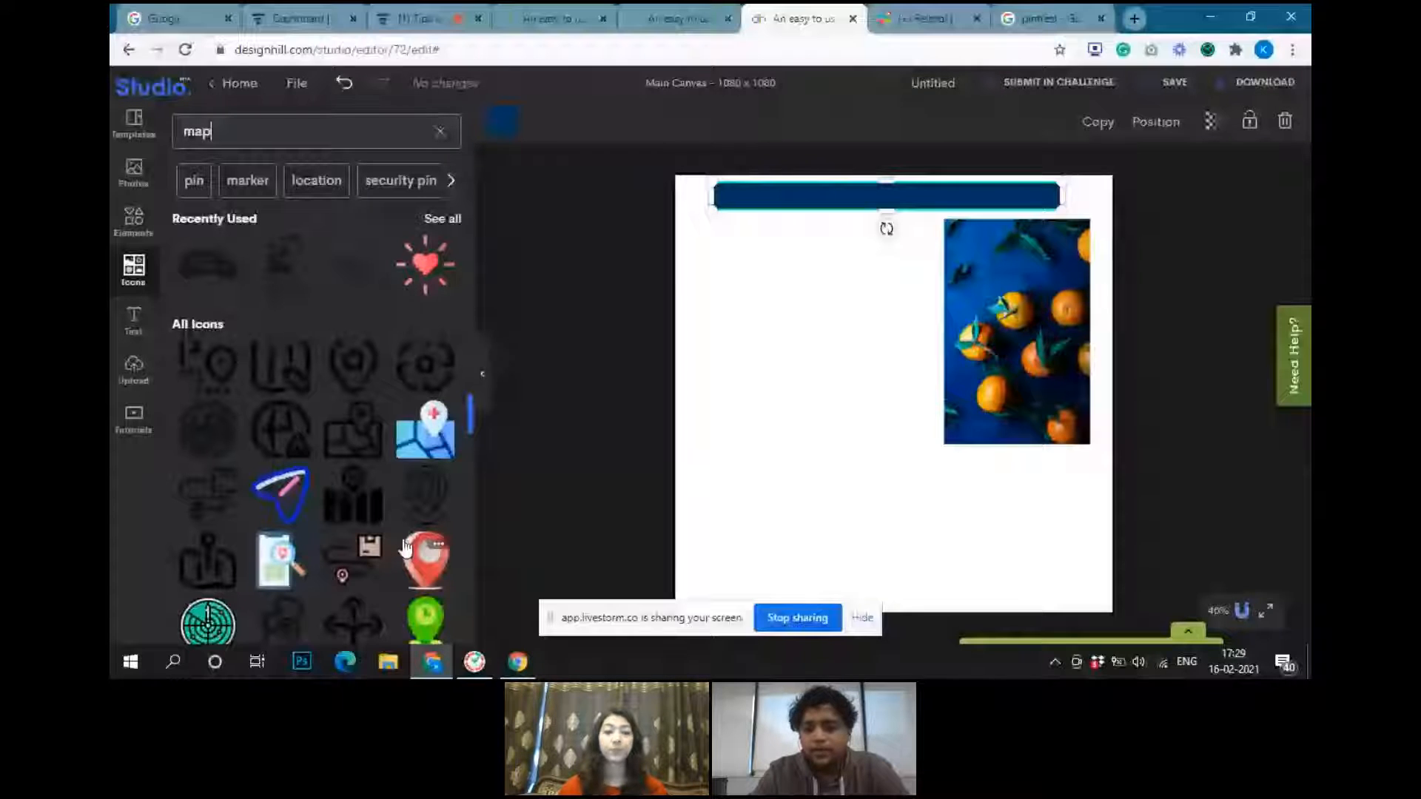
click(406, 547)
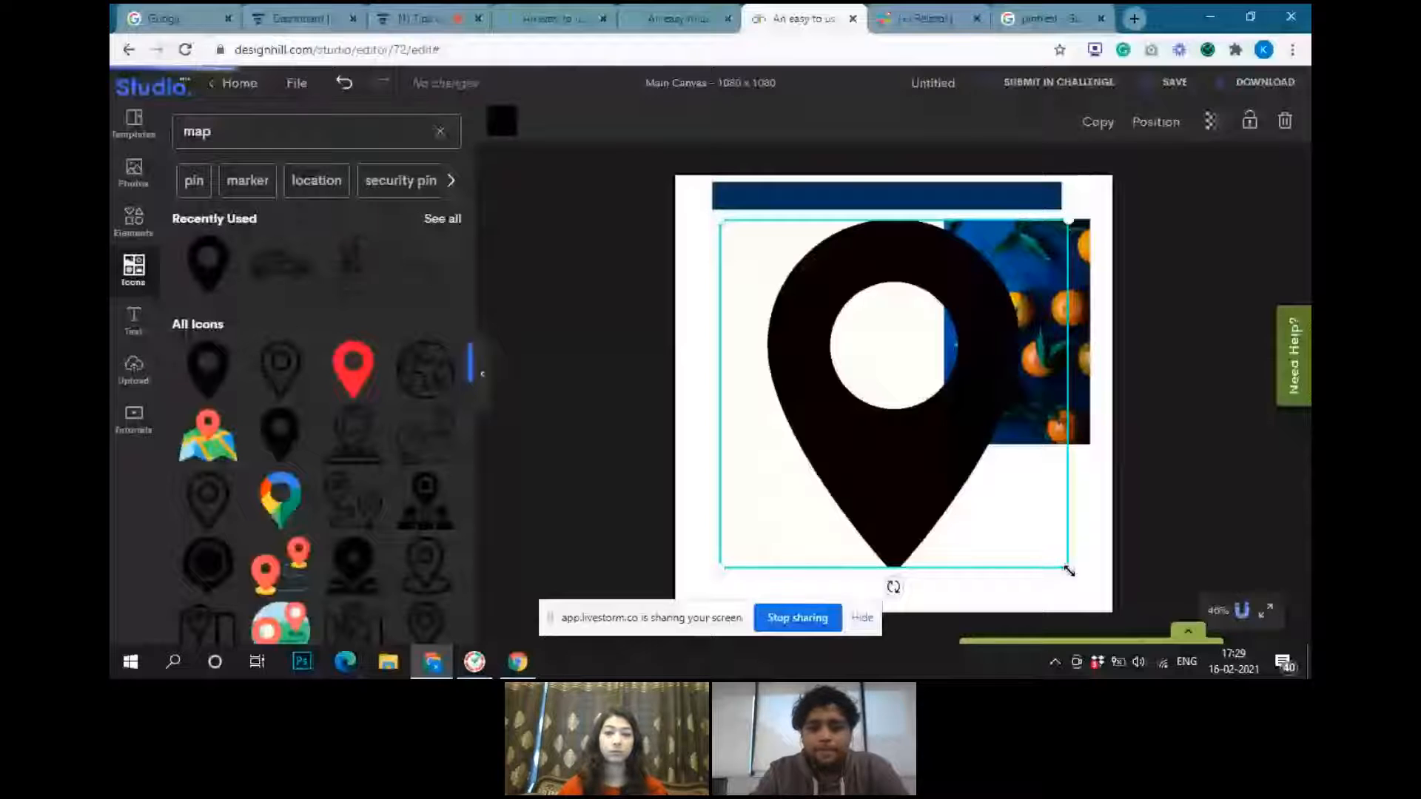
Recolor the location pin dark navy blue and scale it down to a small icon at the canvas's left edge
drag(1069, 571, 876, 375)
click(502, 120)
click(348, 292)
click(430, 132)
click(402, 232)
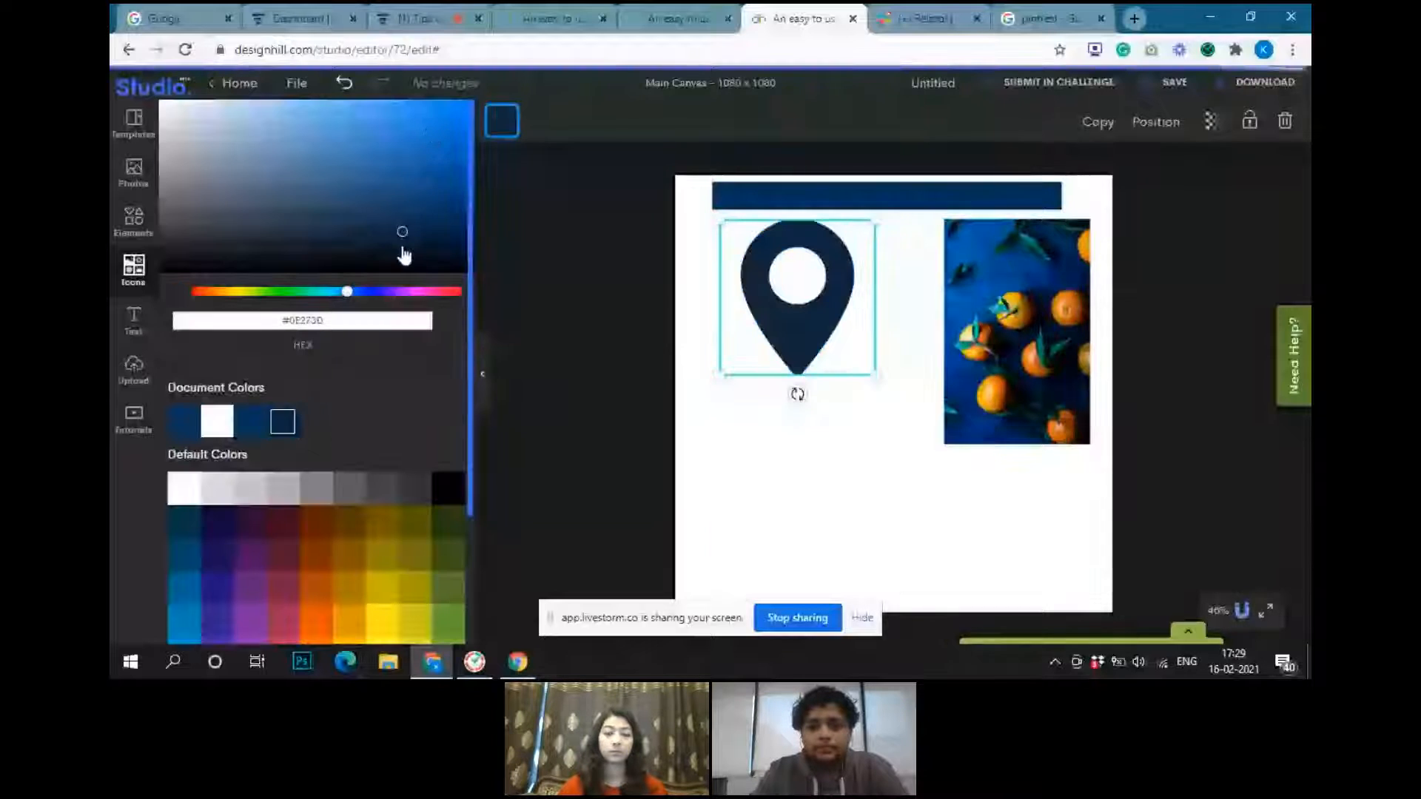
drag(781, 312, 737, 331)
drag(831, 393, 766, 328)
Look through the text templates, then add a heading below the location pin and enlarge it to about half the canvas width
click(119, 319)
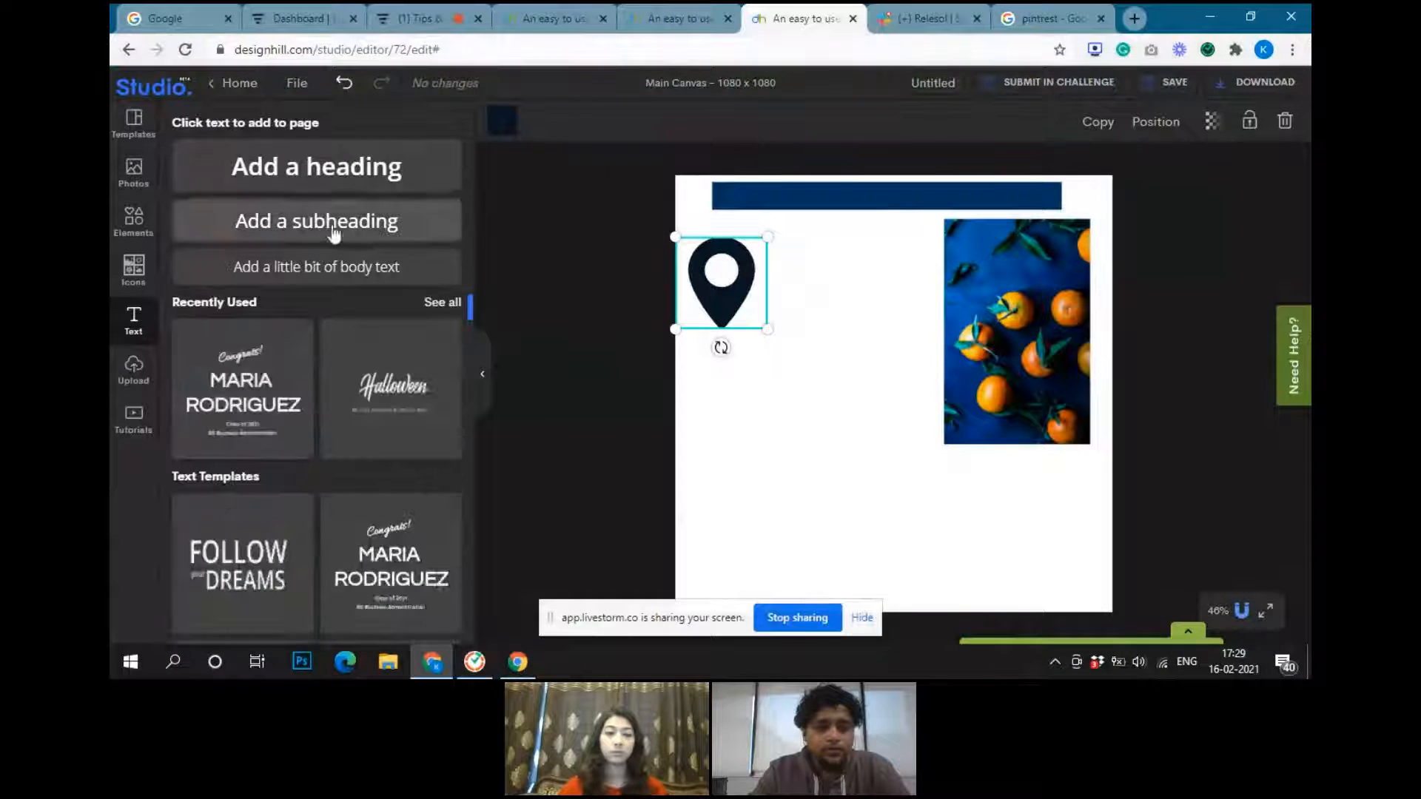
scroll(339, 377, down, 3)
scroll(297, 500, down, 2)
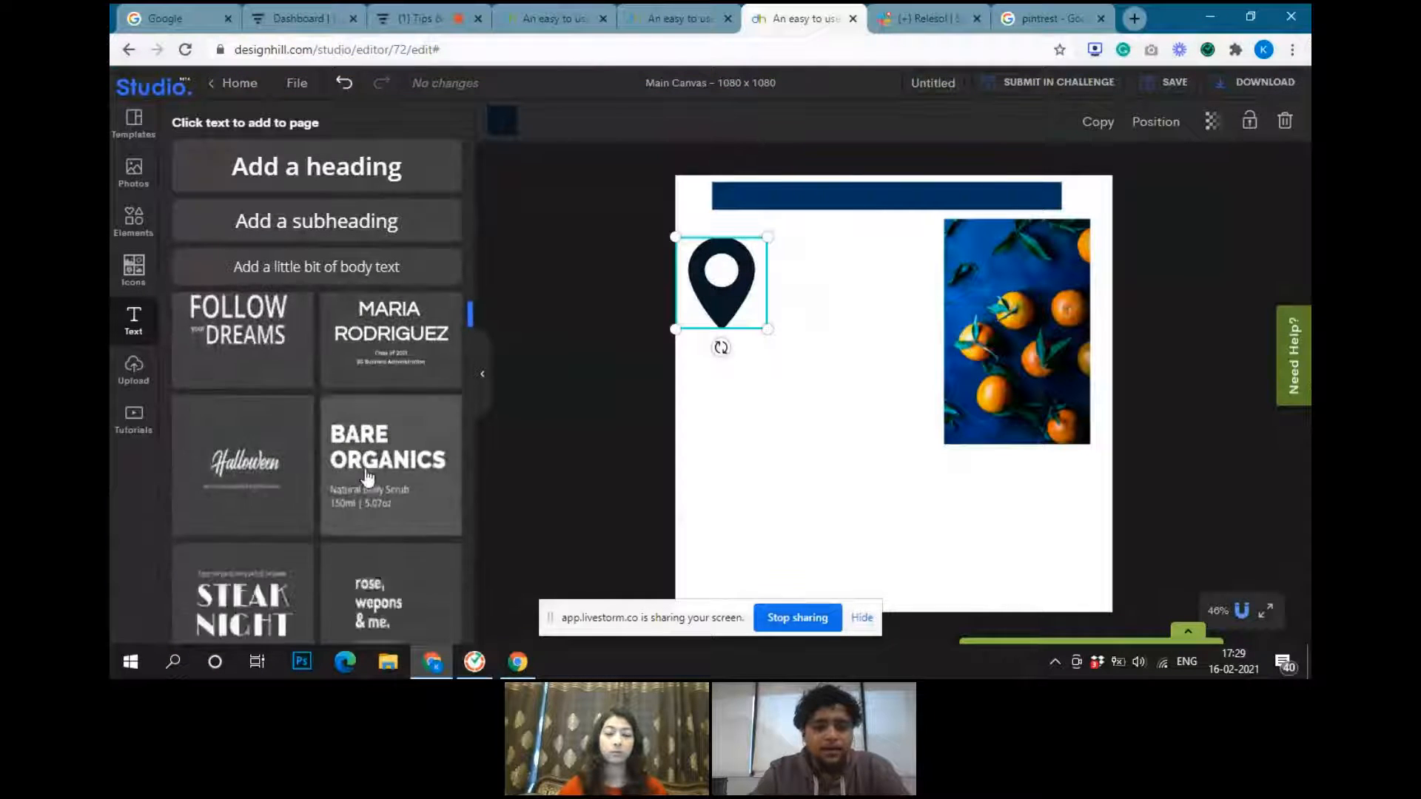
scroll(294, 494, up, 5)
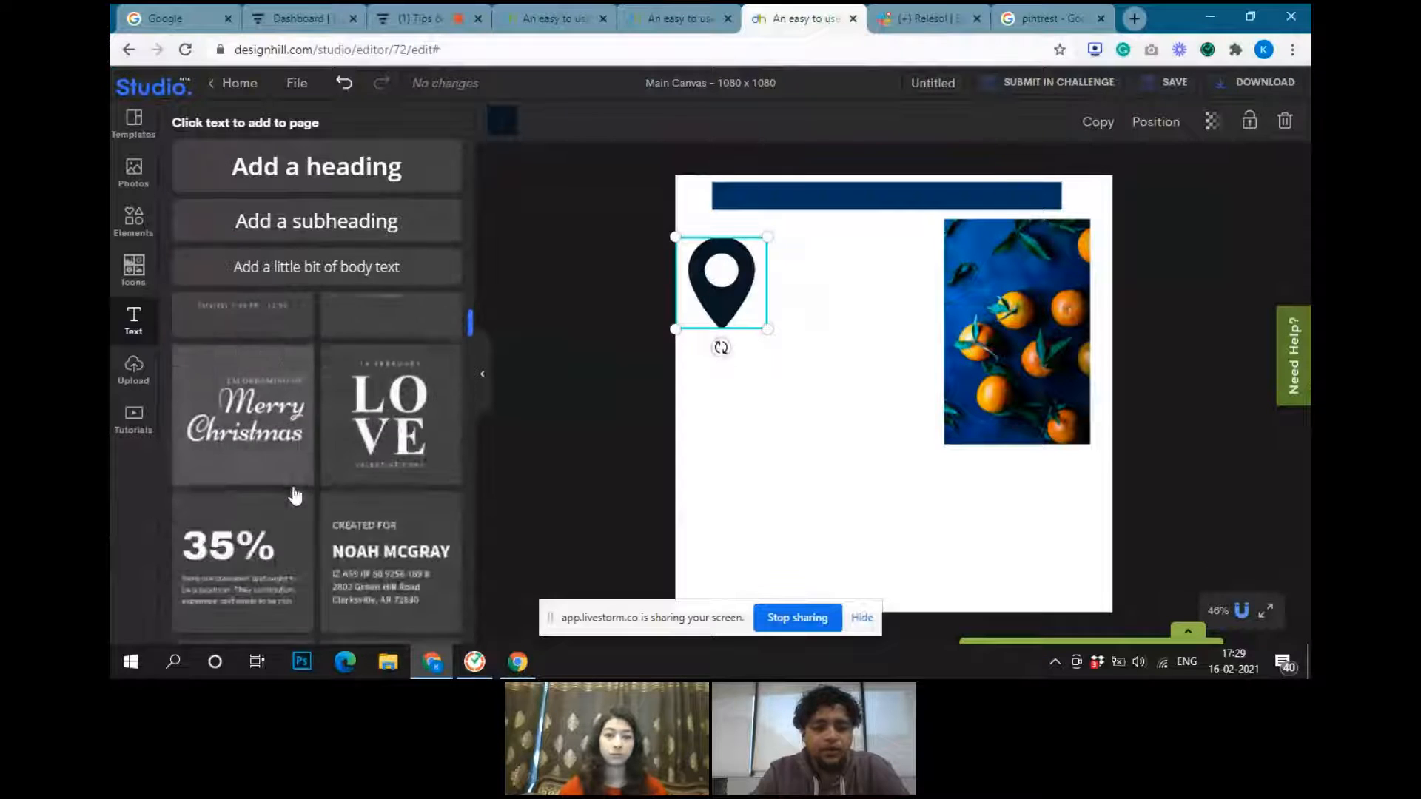
click(352, 164)
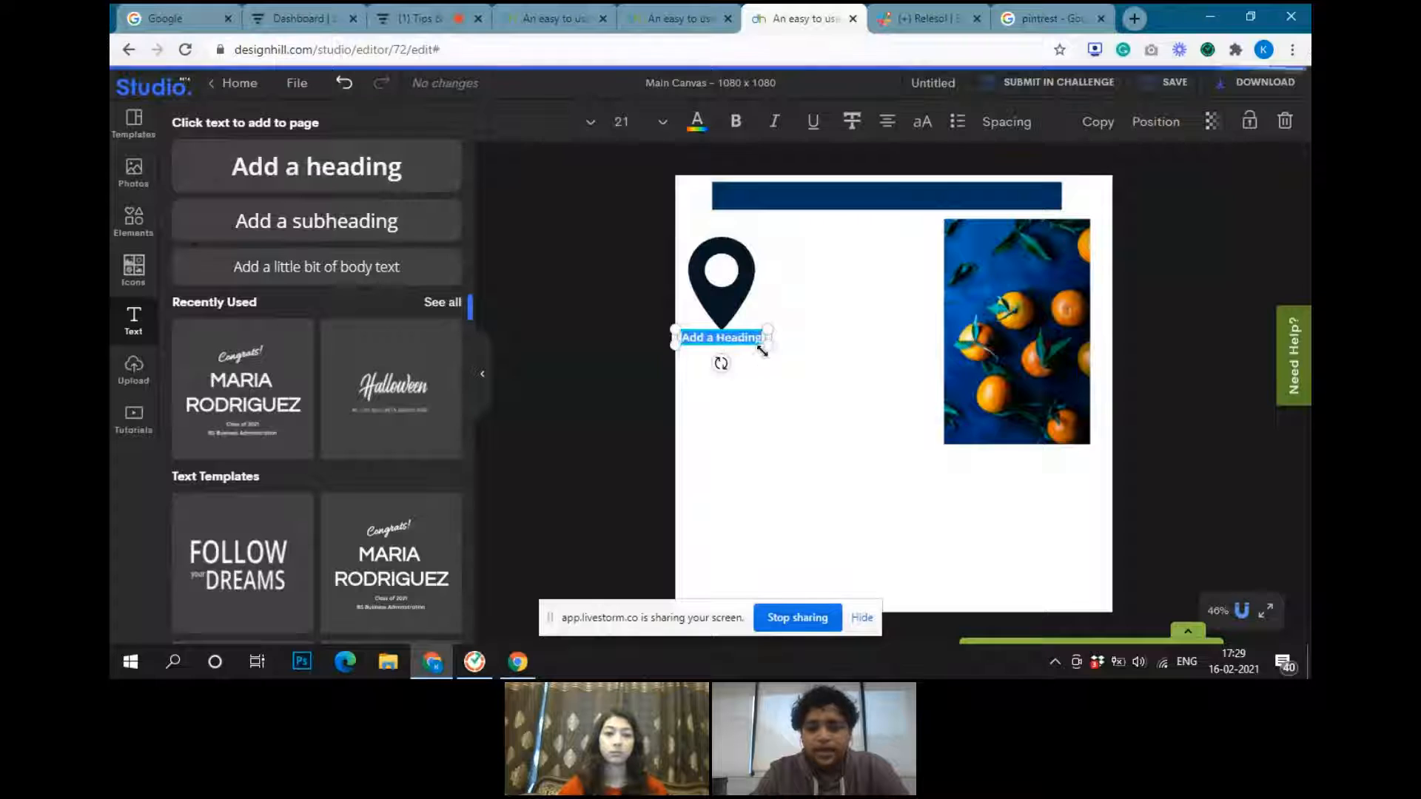
drag(762, 351, 883, 442)
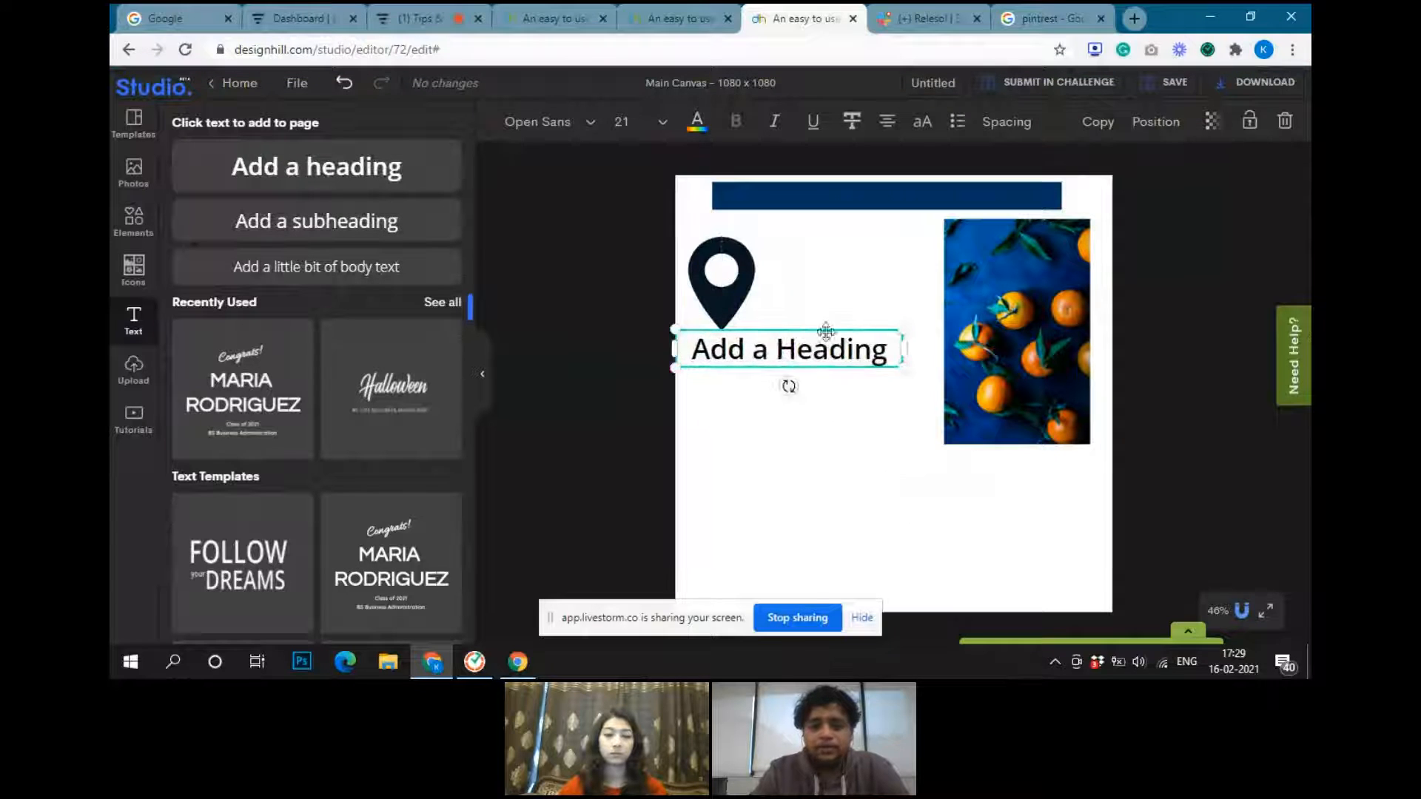
Replace the heading's placeholder text with "test"
double_click(809, 356)
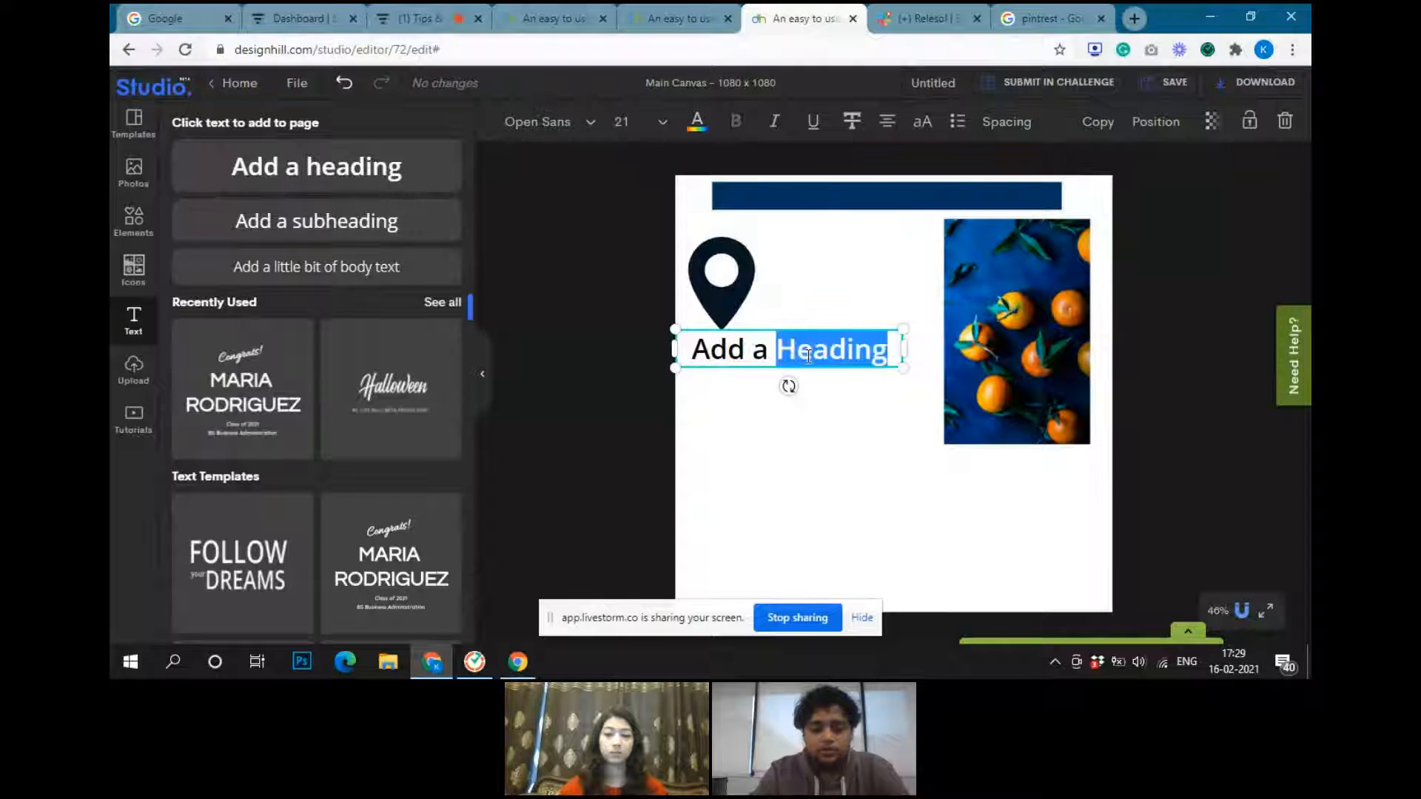
key(ctrl+a)
text(test)
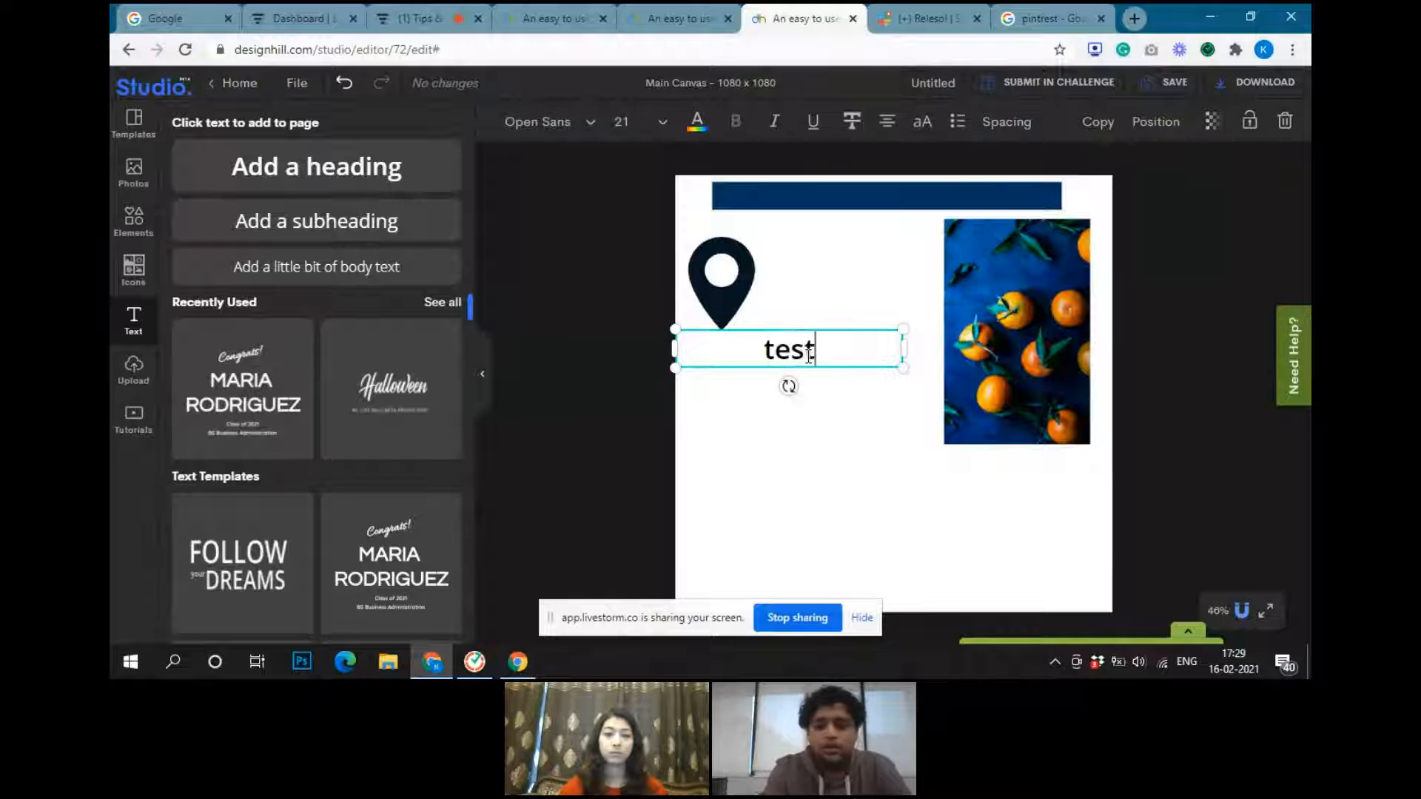
Search the fonts for "ral" and set the "test" heading in Raleway Bold
click(567, 121)
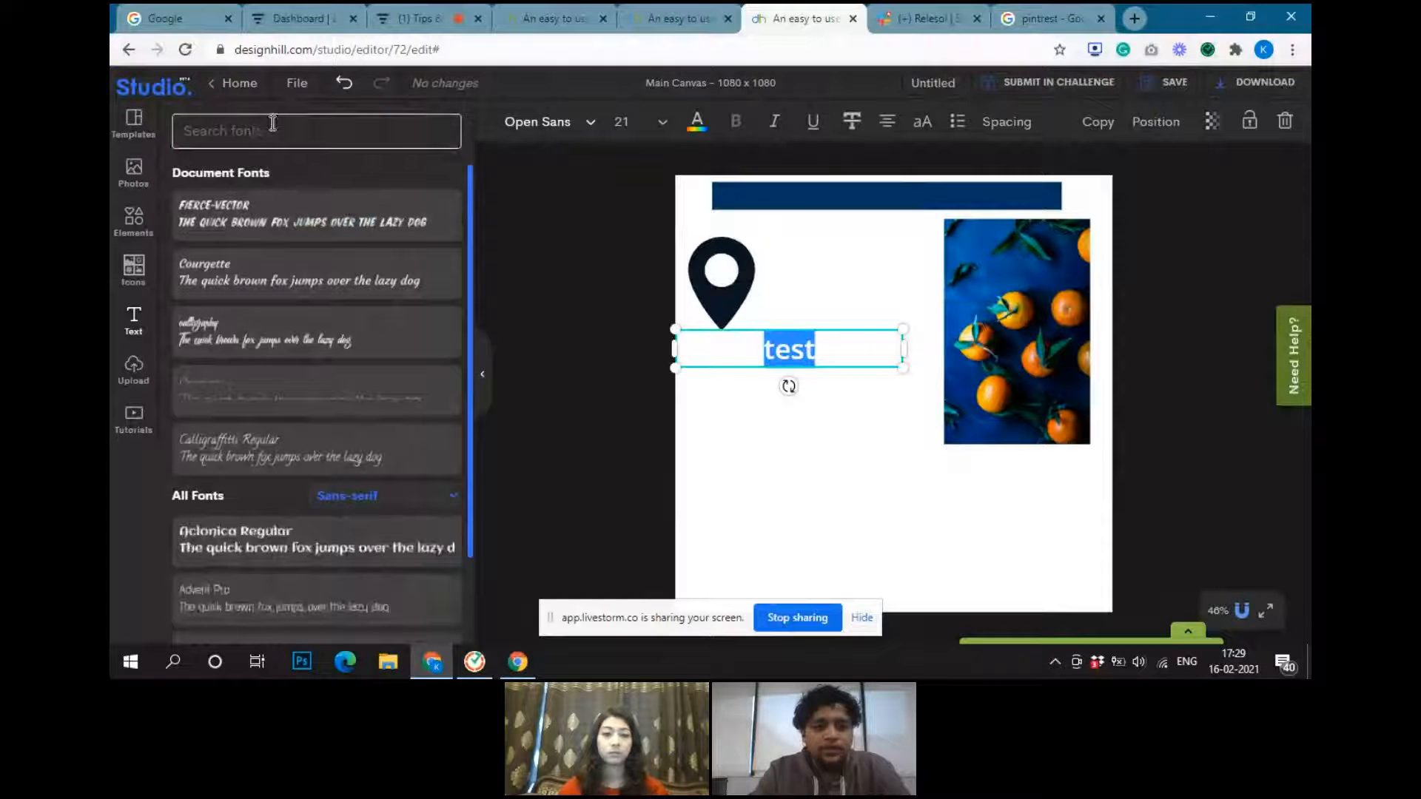
click(244, 125)
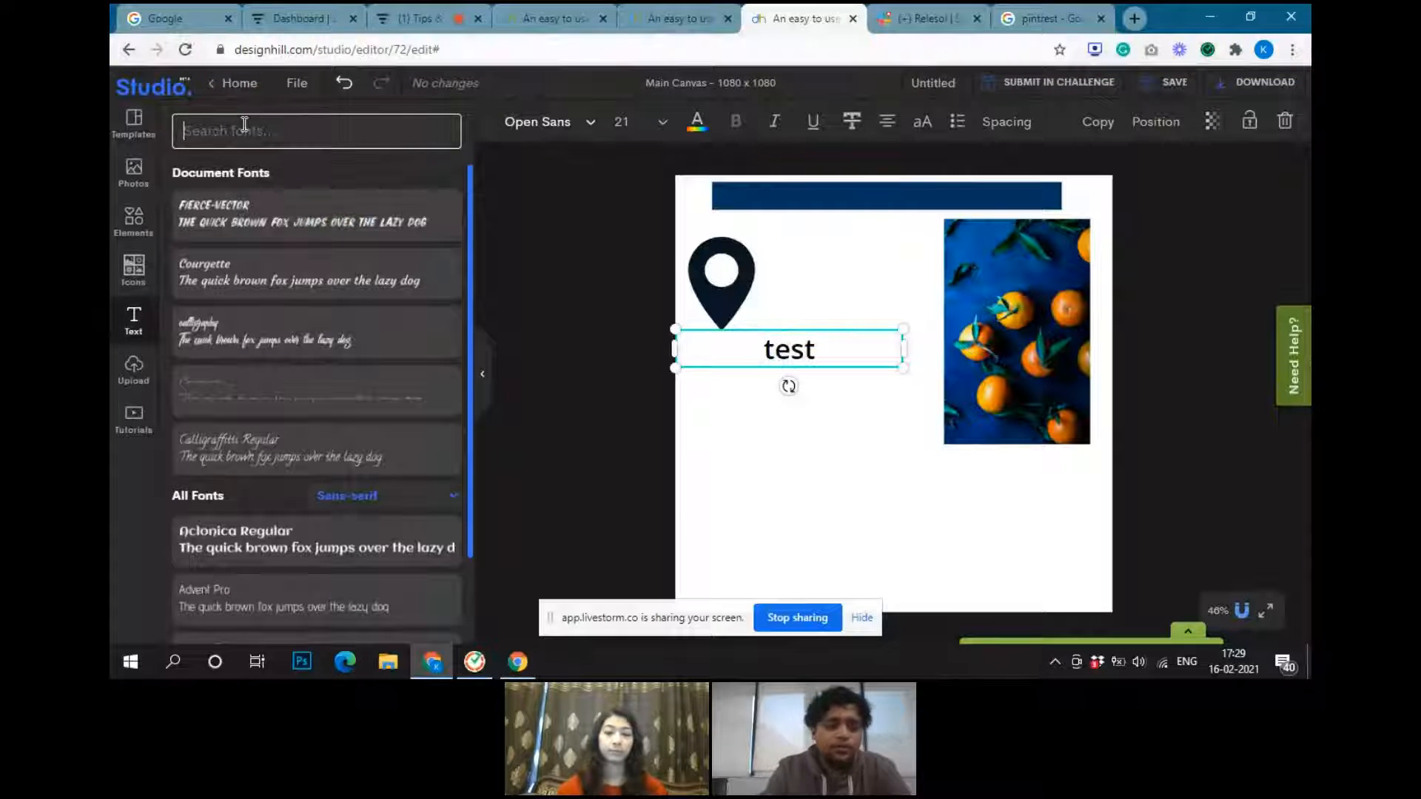
text(ral)
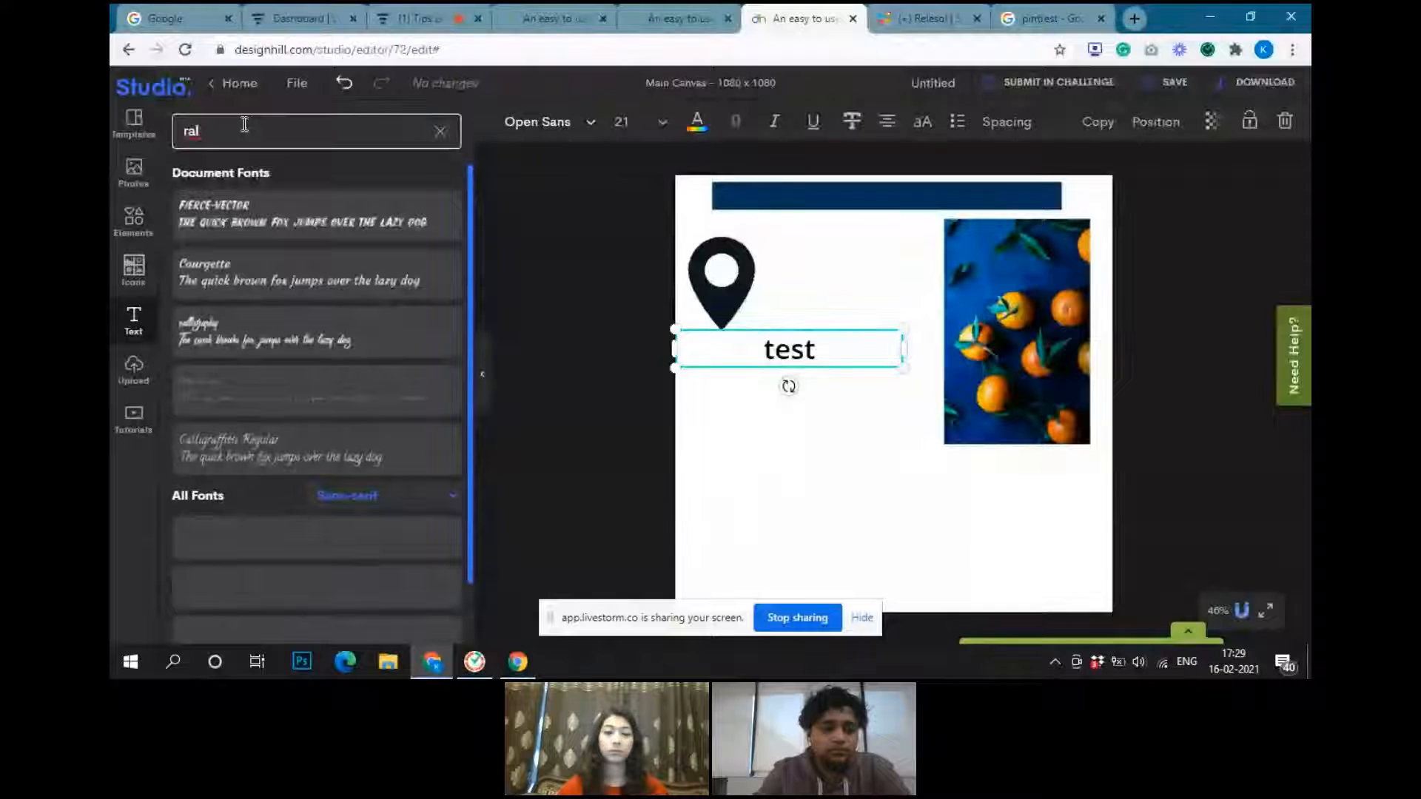
scroll(351, 490, down, 1)
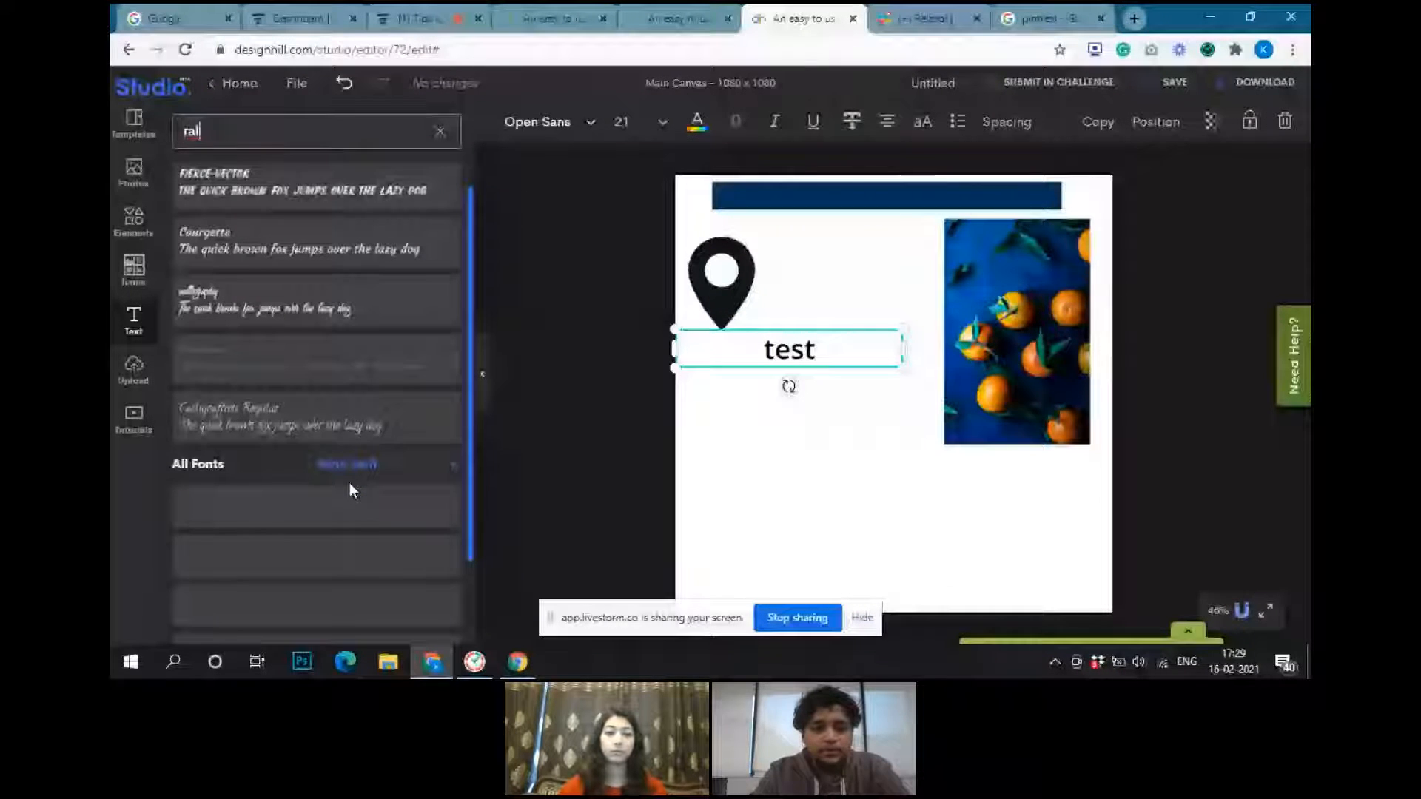
scroll(352, 490, down, 3)
click(248, 270)
click(254, 376)
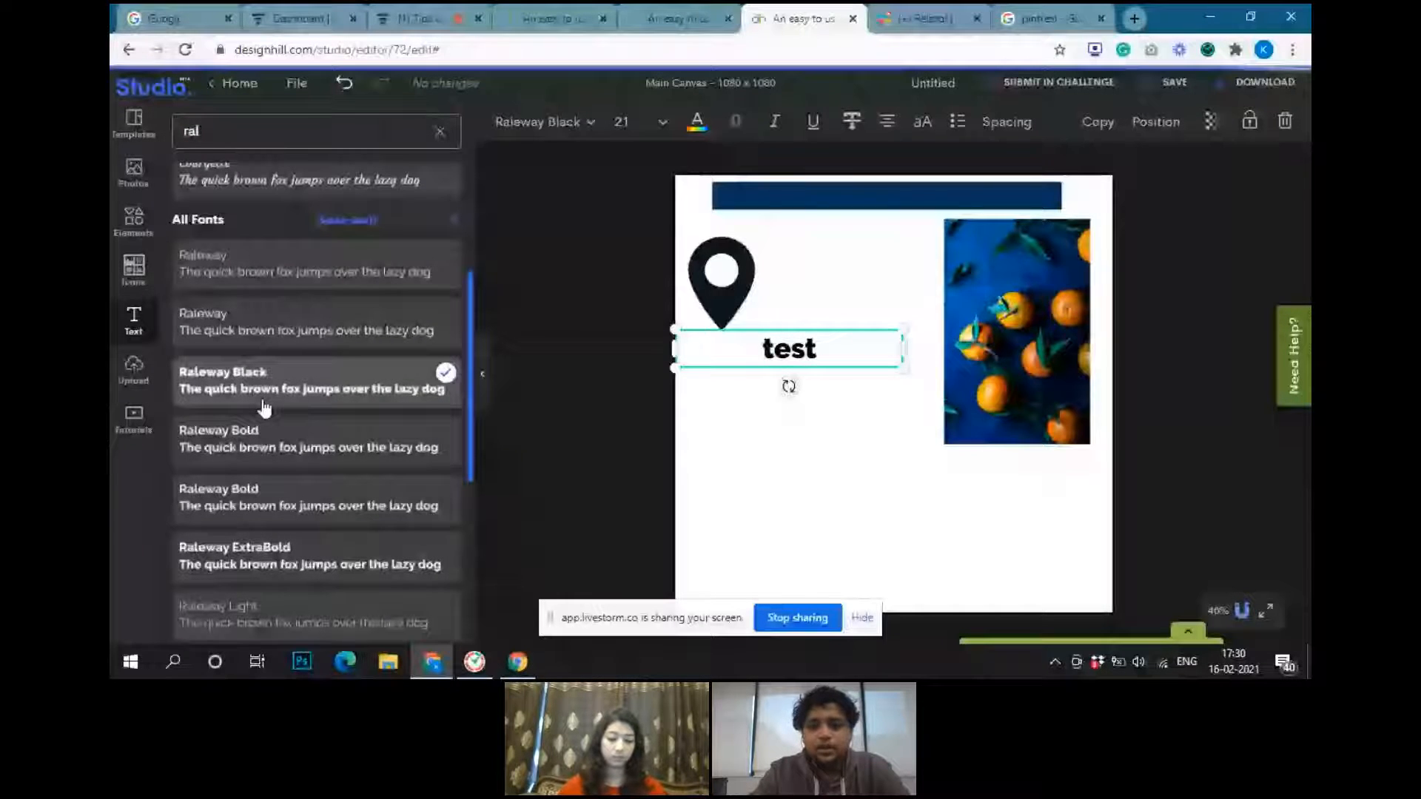
click(264, 433)
Recolor the "test" heading medium blue
click(696, 121)
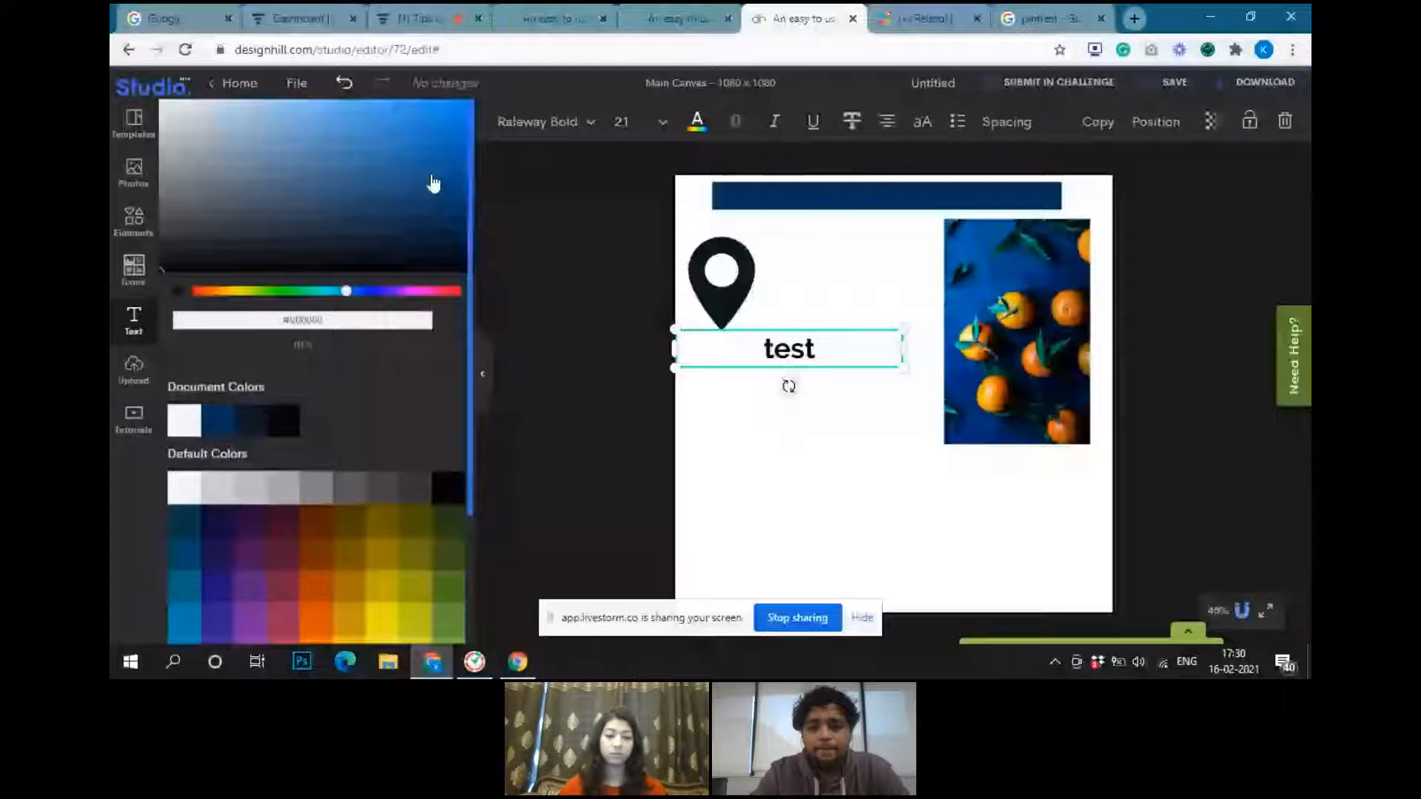
mouse_move(431, 178)
mouse_down()
mouse_move(401, 190)
mouse_move(428, 158)
mouse_up()
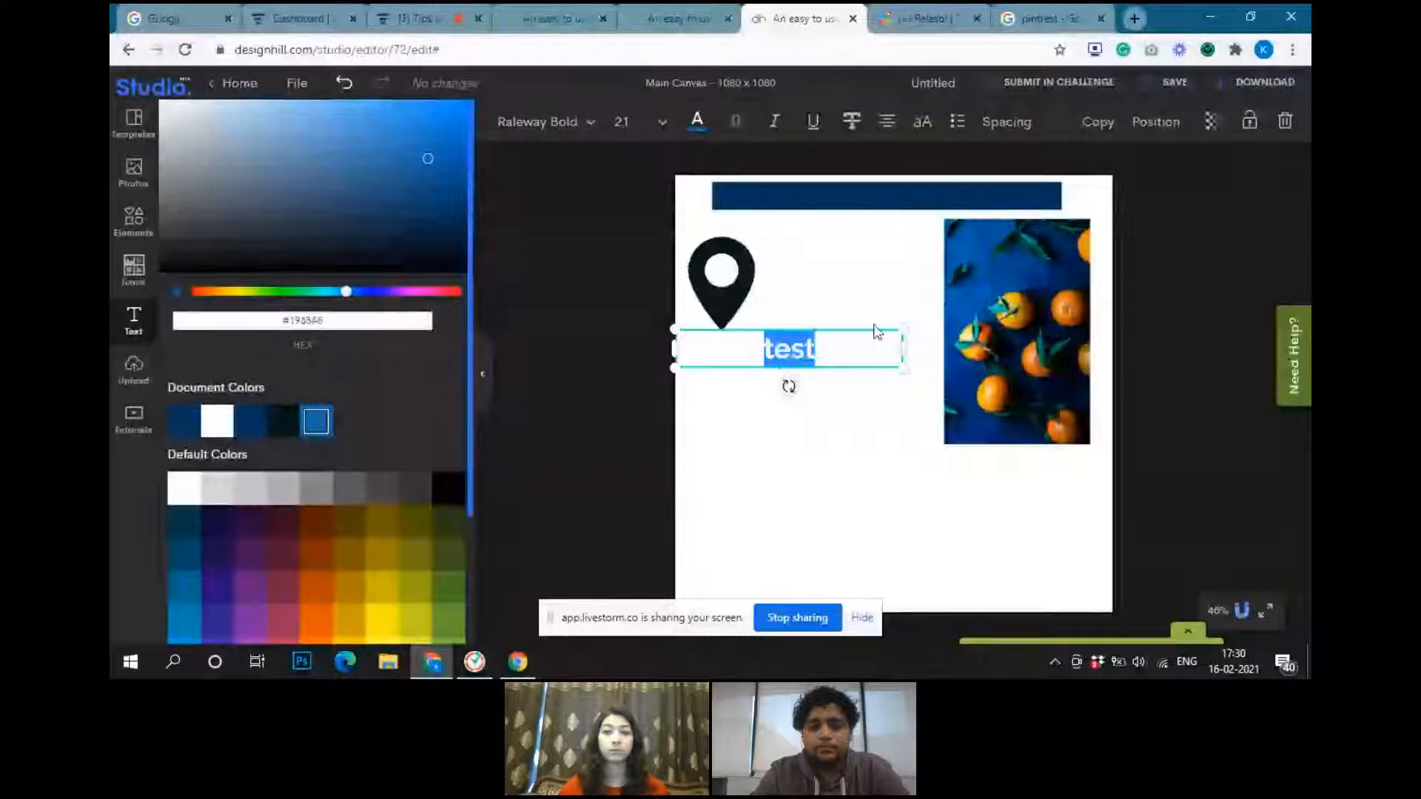
click(876, 330)
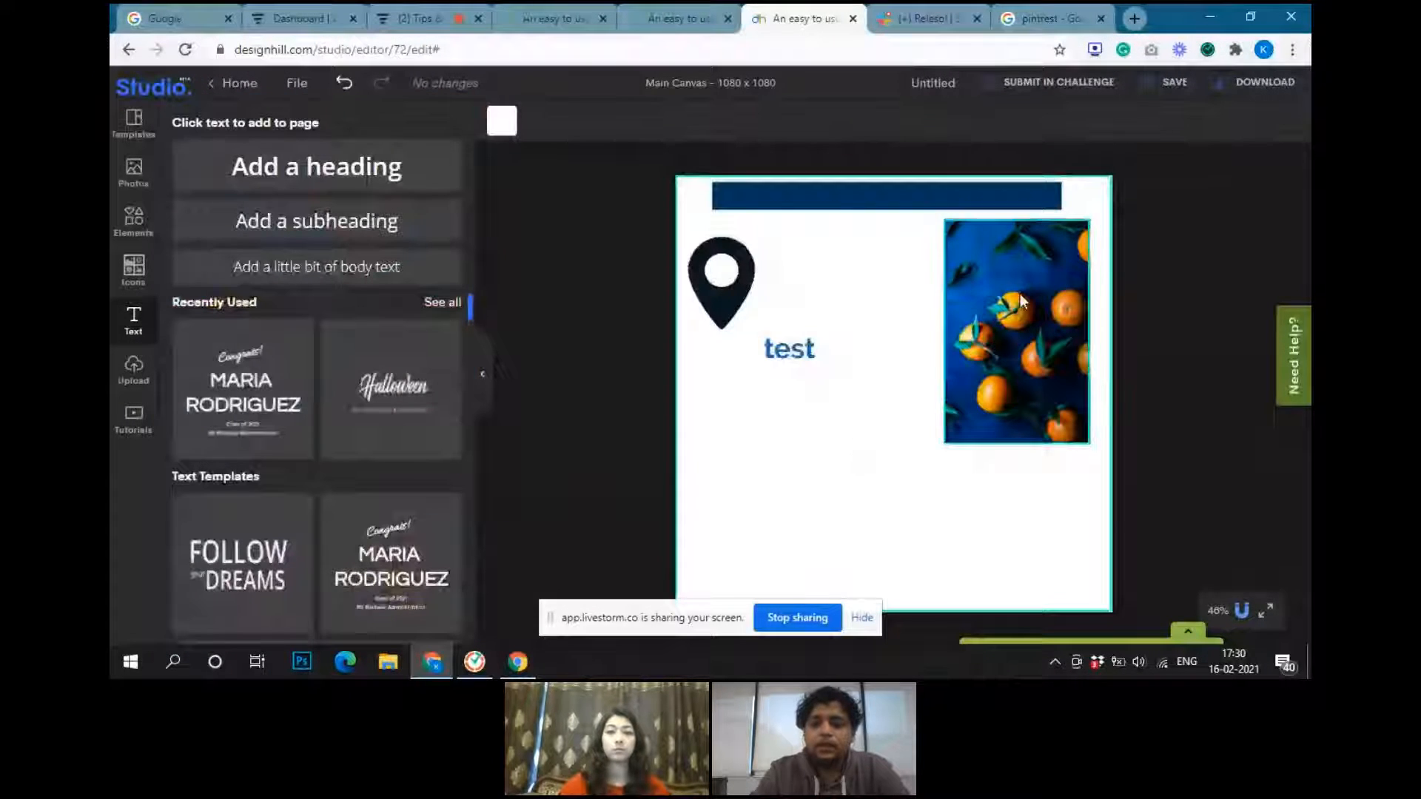
Move the dark blue bar down across the pin and the oranges photo and send it backward behind them
drag(954, 202, 961, 252)
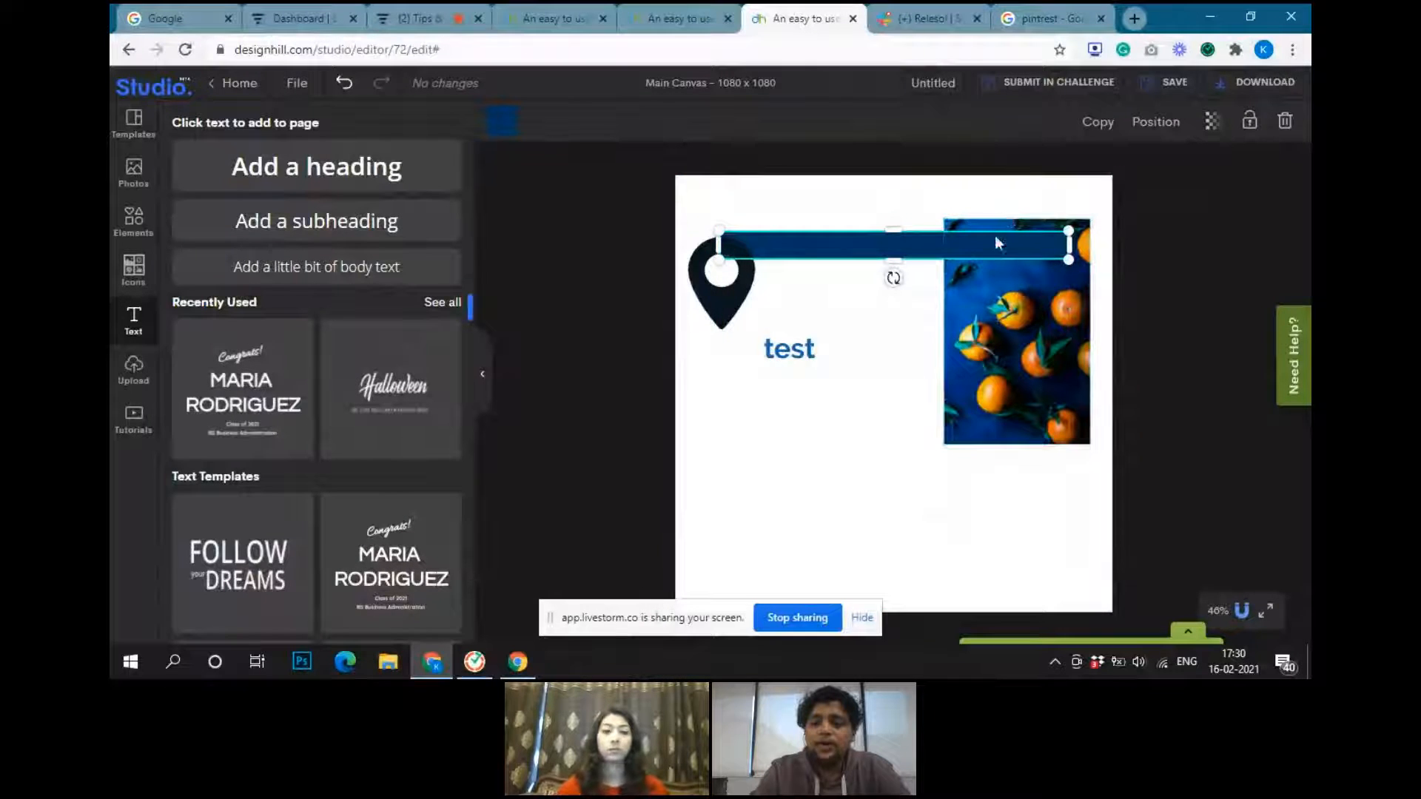
drag(930, 244, 933, 274)
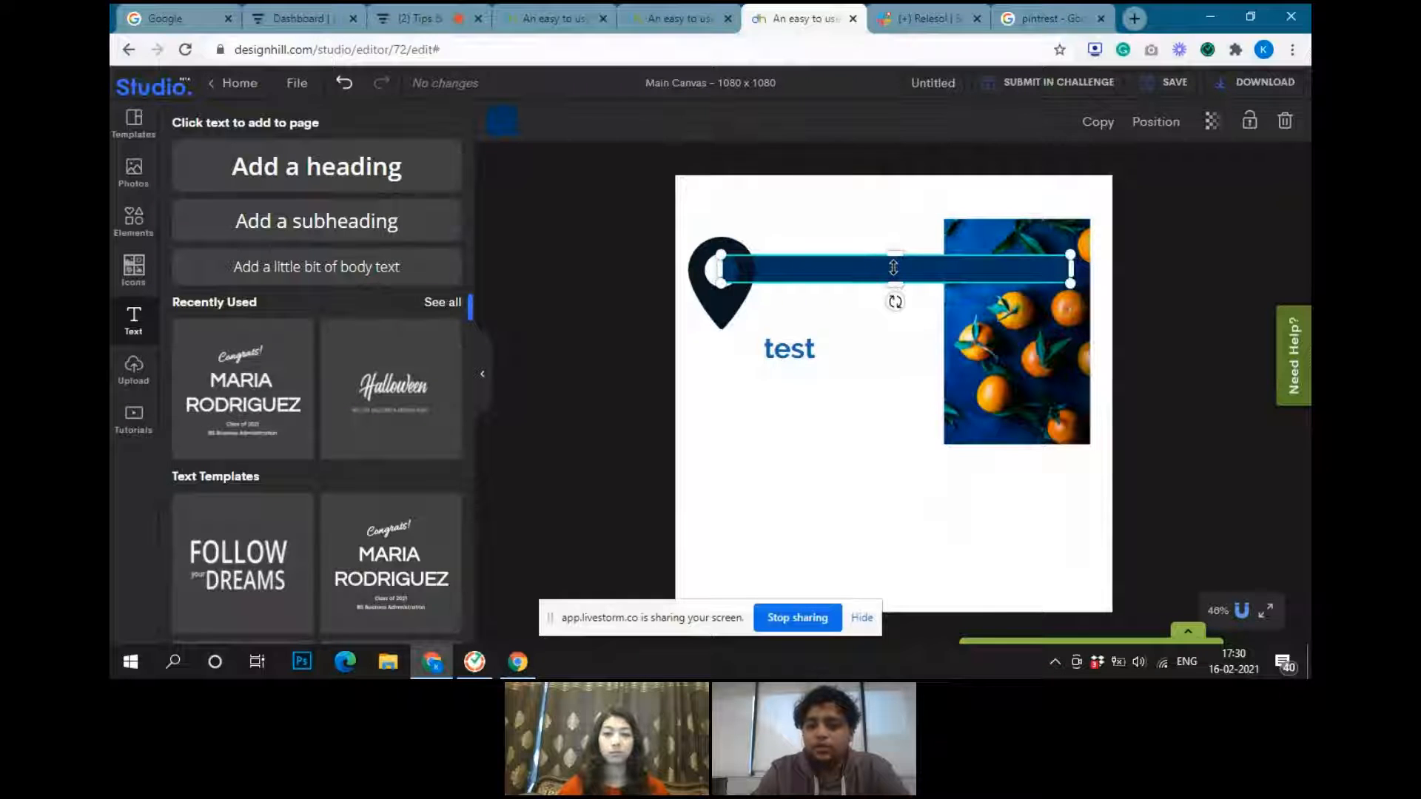
click(1156, 123)
click(1079, 194)
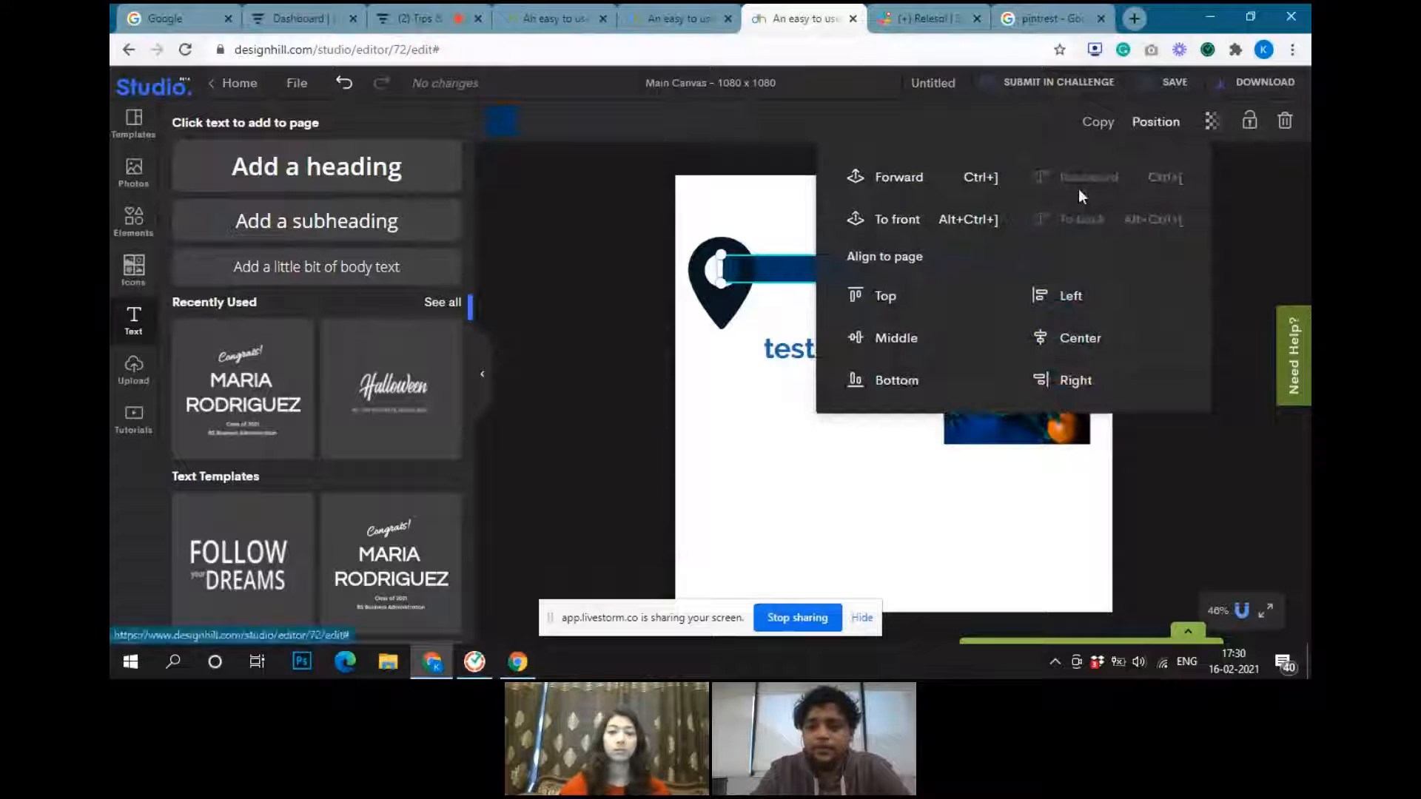
click(999, 500)
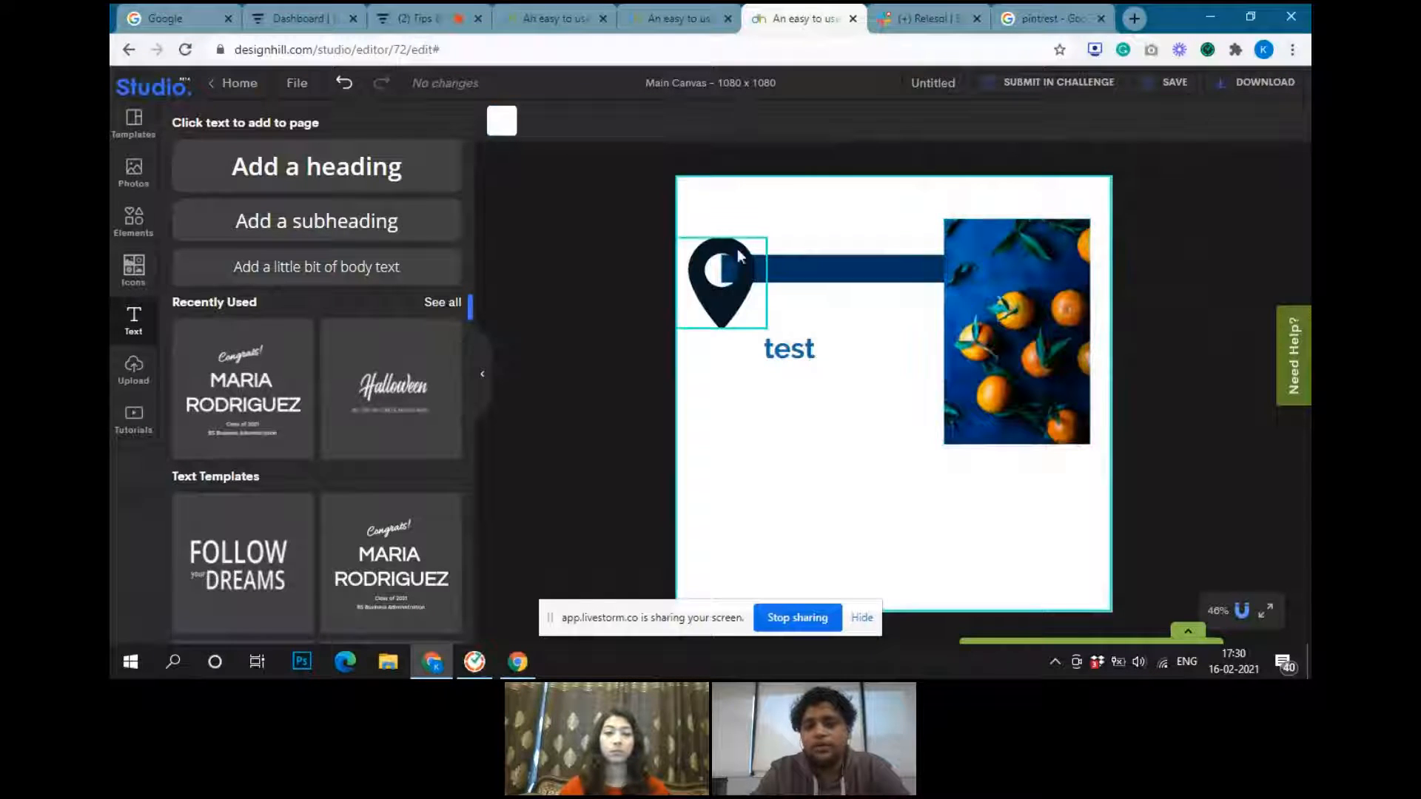
Delete the location pin and stretch the dark blue bar downward into a large rectangle behind the text and photo
click(732, 283)
key(Delete)
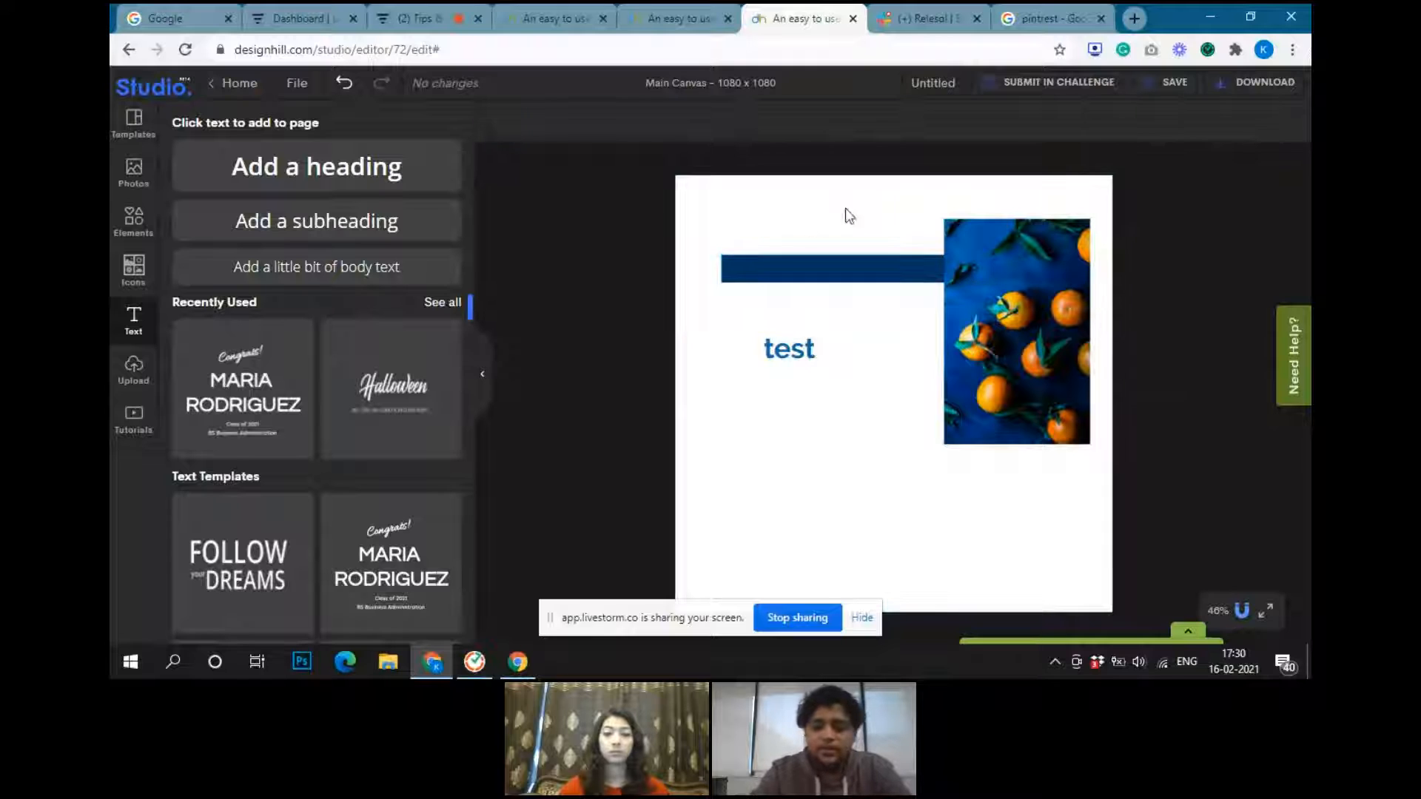
click(842, 276)
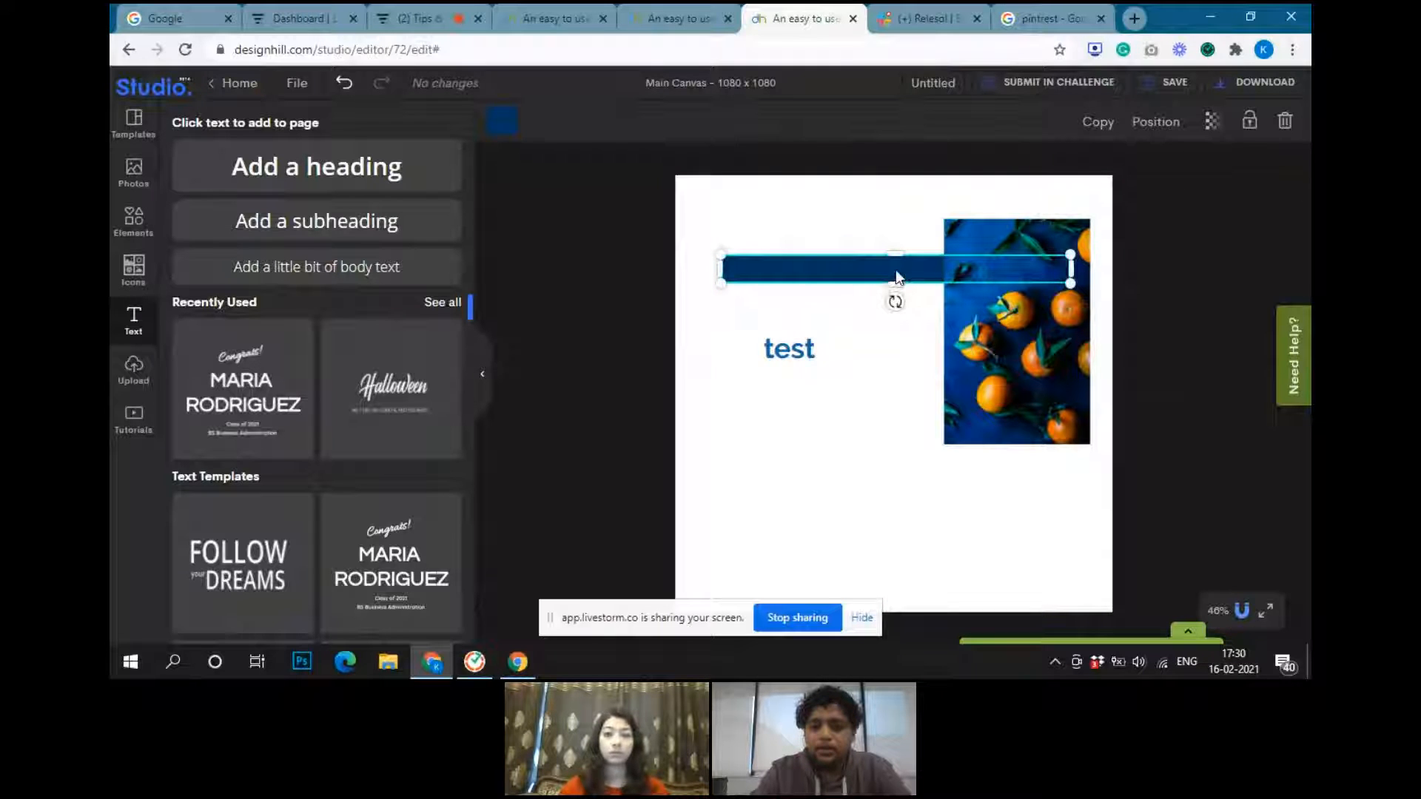
drag(895, 283, 901, 510)
right_click(902, 510)
click(993, 208)
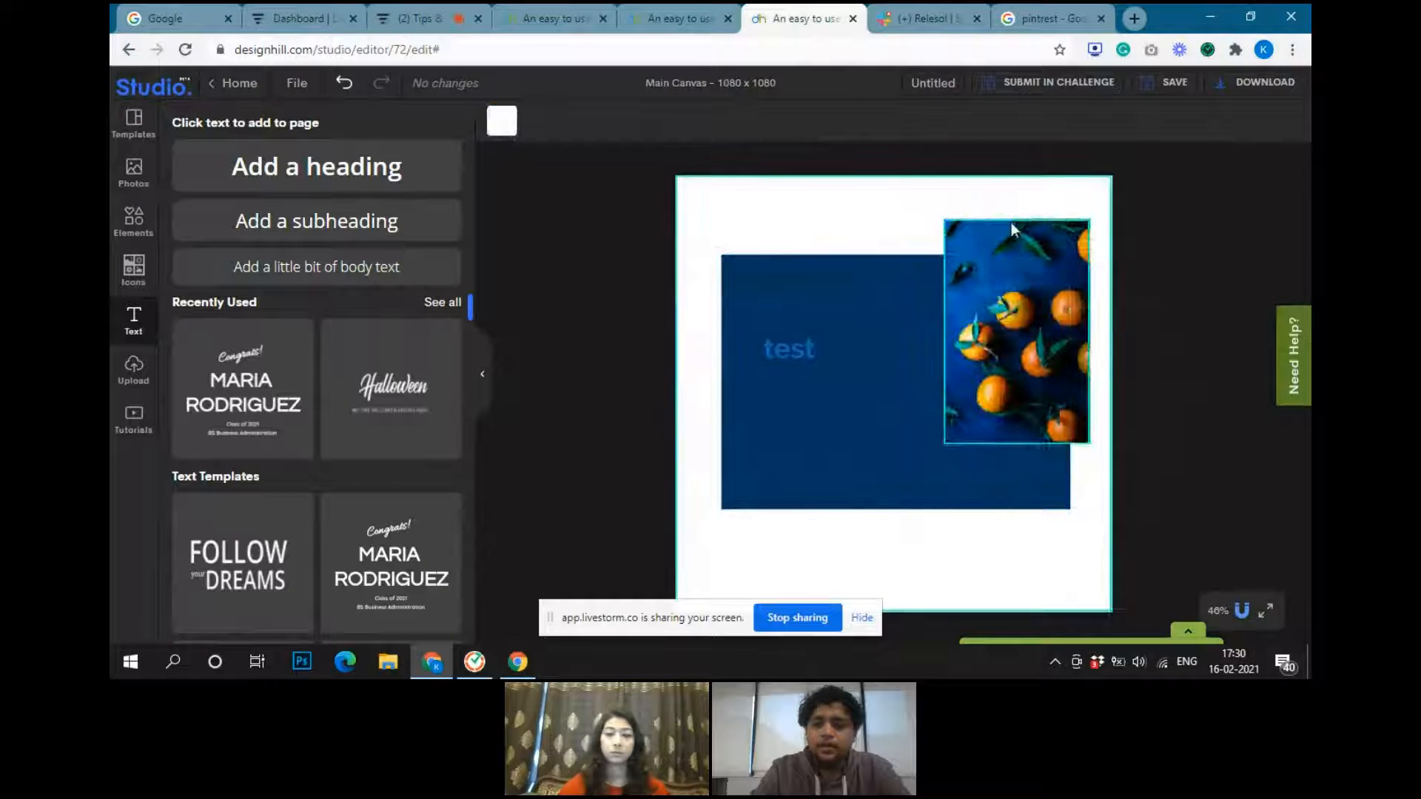
Move the oranges photo over the left part of the dark blue rectangle, then scale the rectangle down and shift it slightly up
drag(1013, 227, 793, 273)
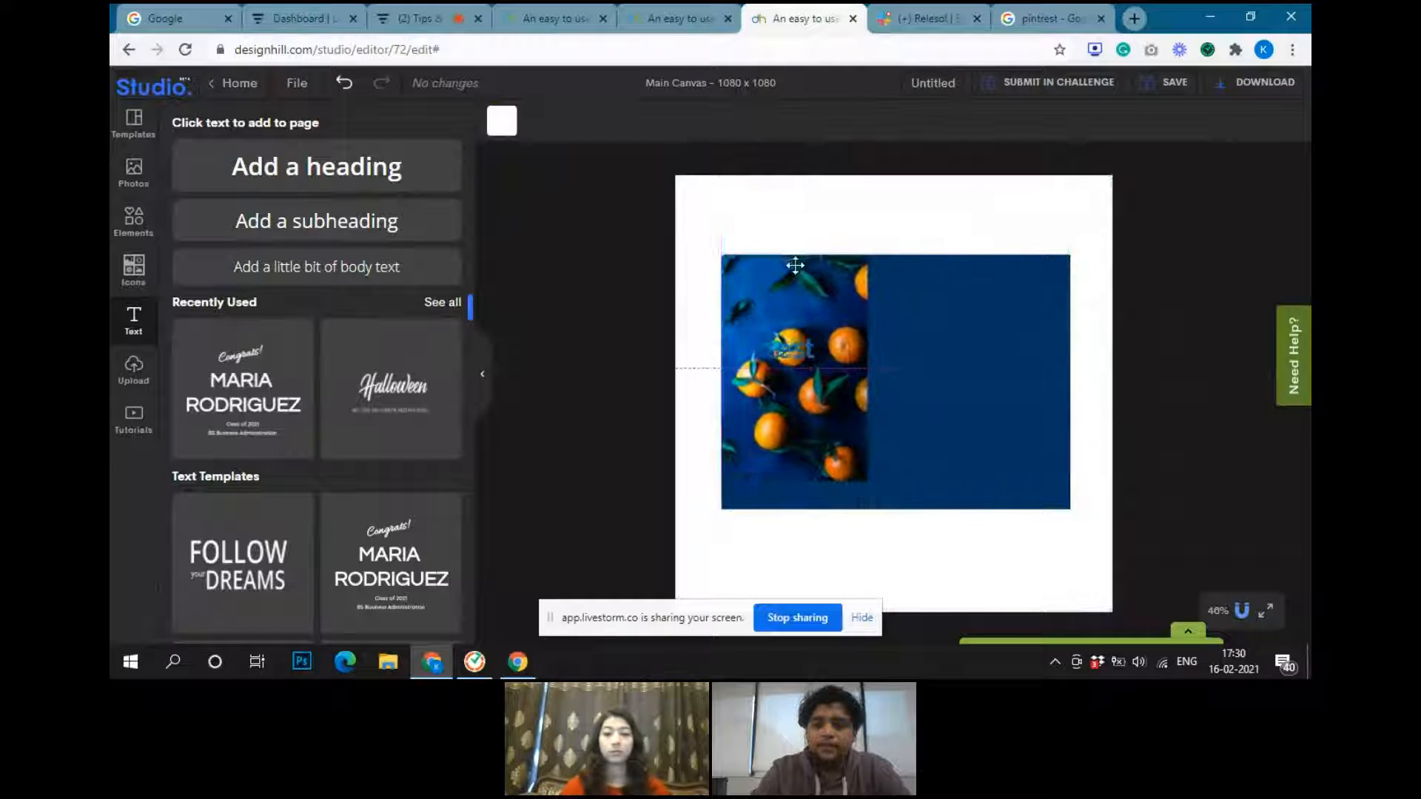
click(977, 414)
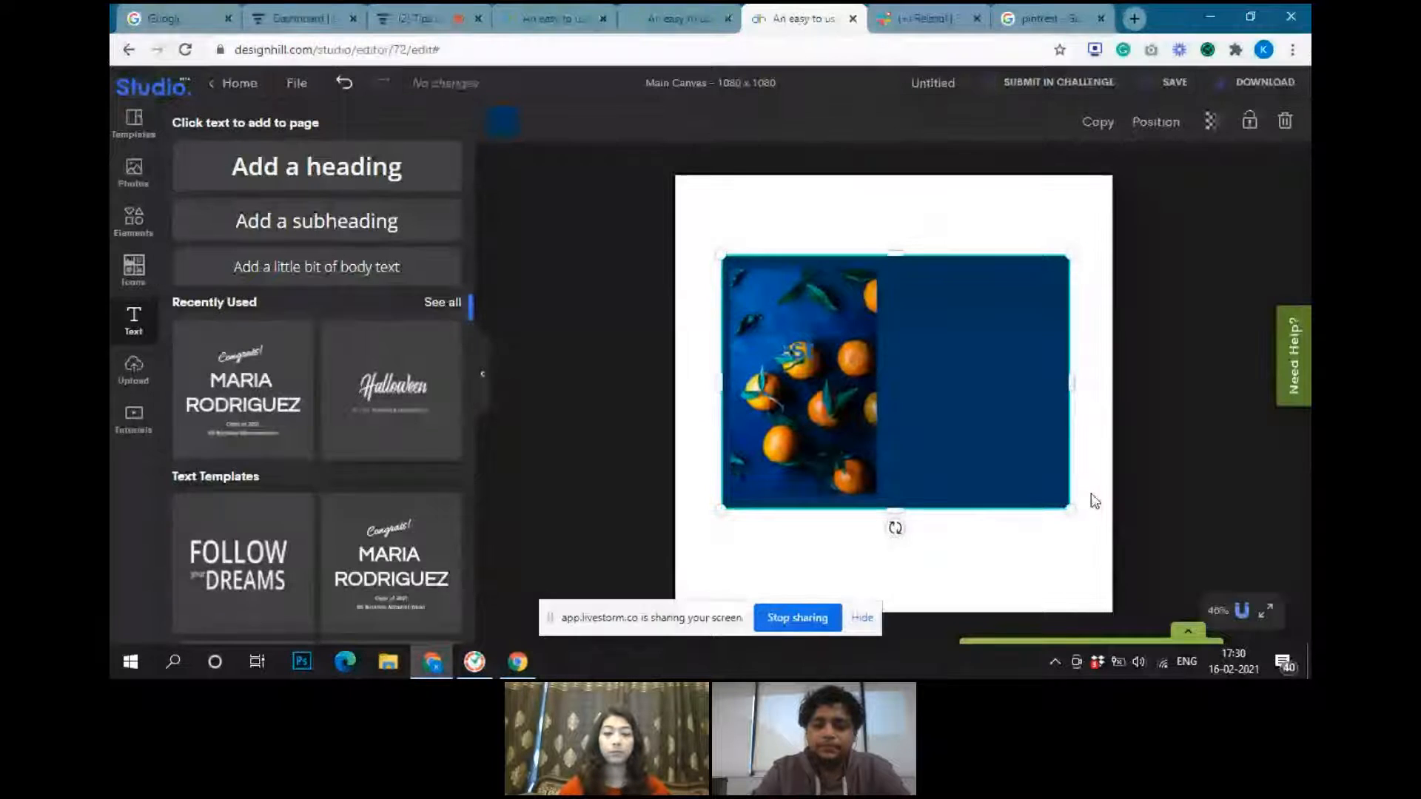
drag(1069, 508, 952, 462)
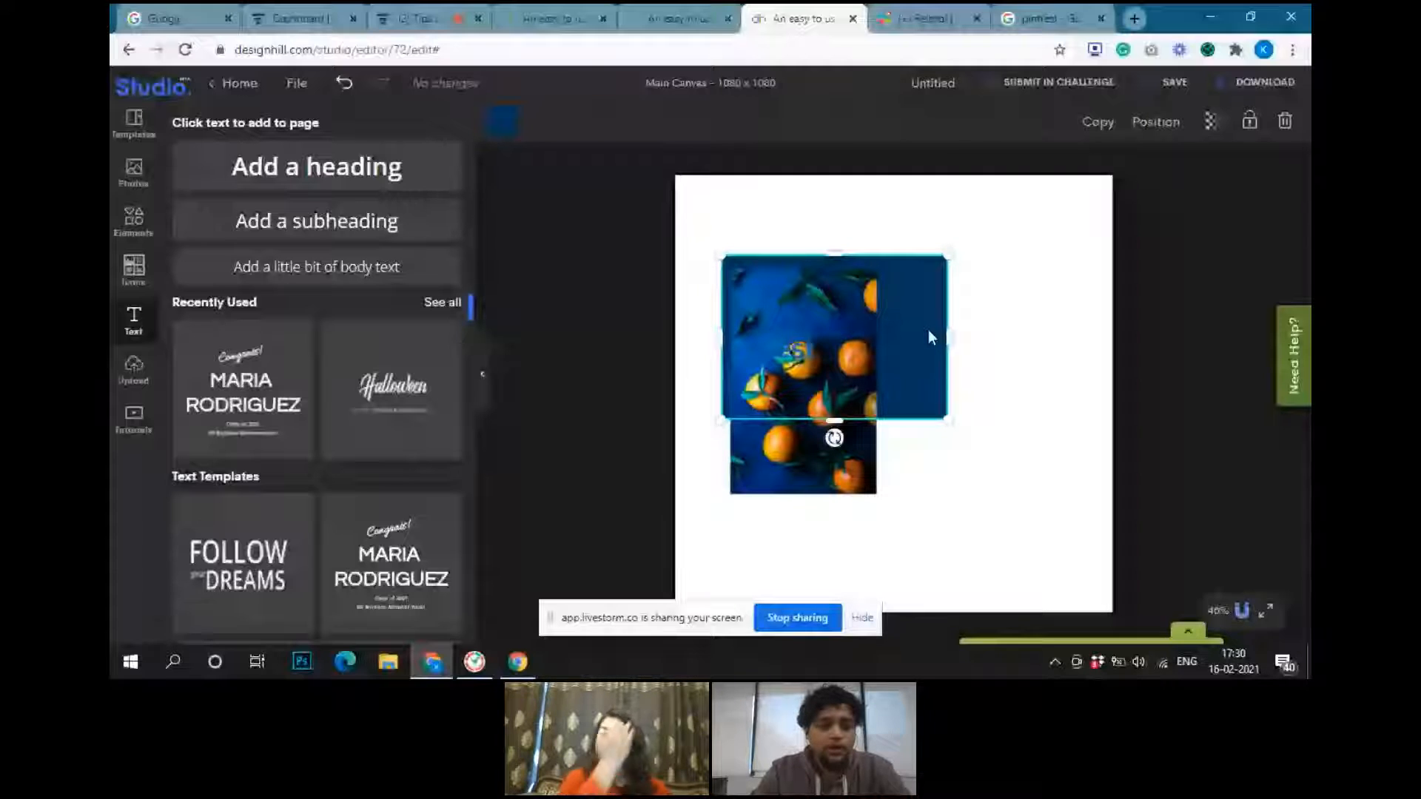
drag(928, 330, 938, 295)
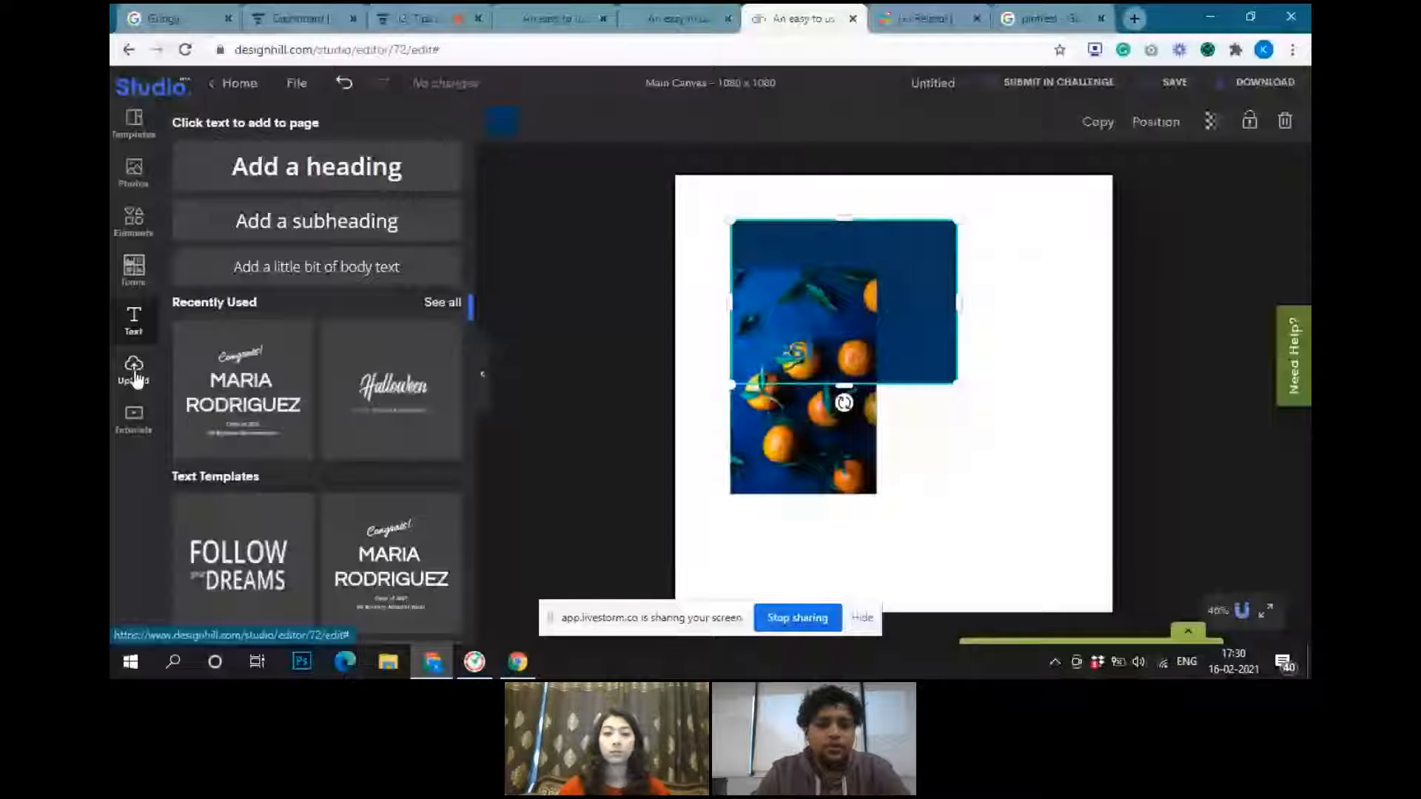
Look through the uploaded images and the list of tutorial videos, and switch back to the Livestorm webinar
click(134, 370)
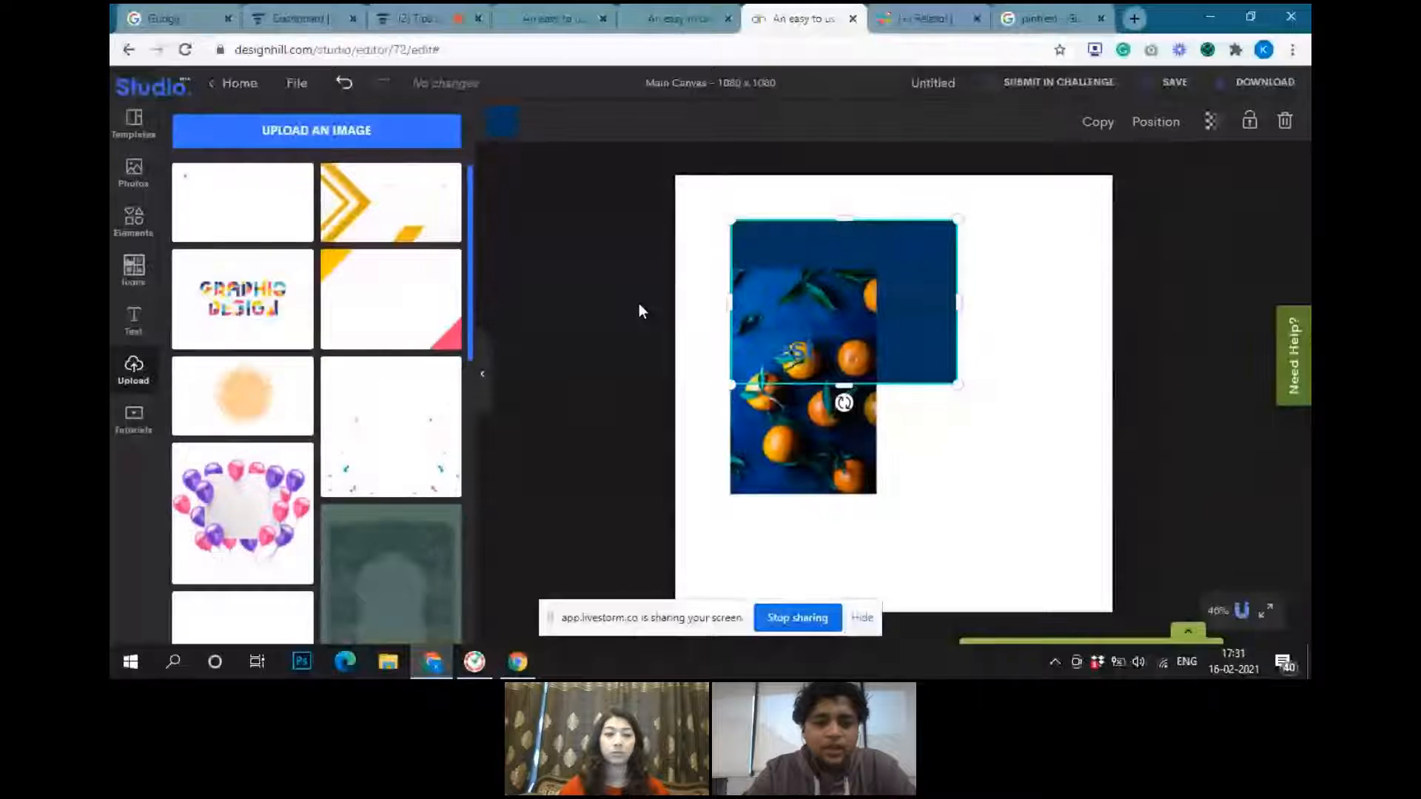
click(130, 420)
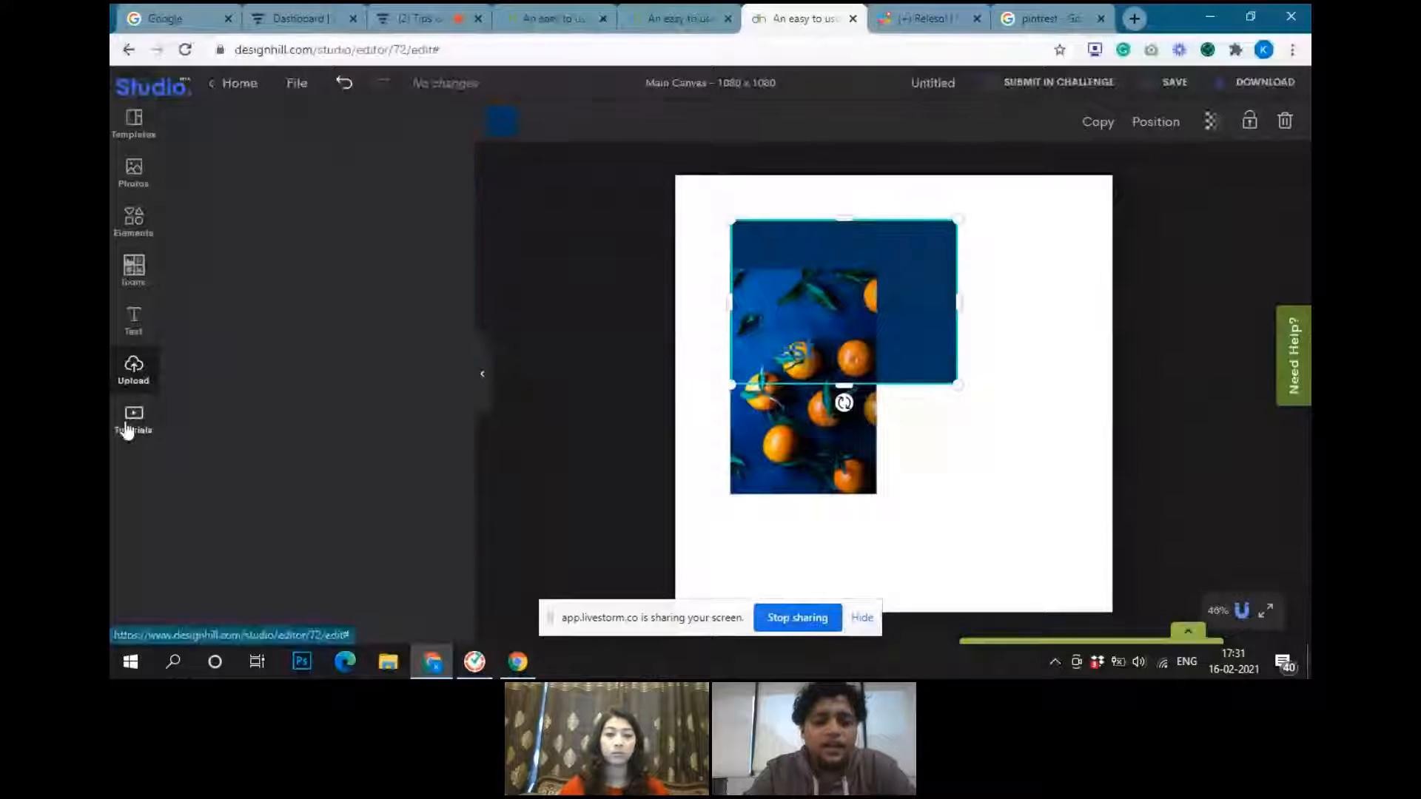
scroll(204, 503, down, 2)
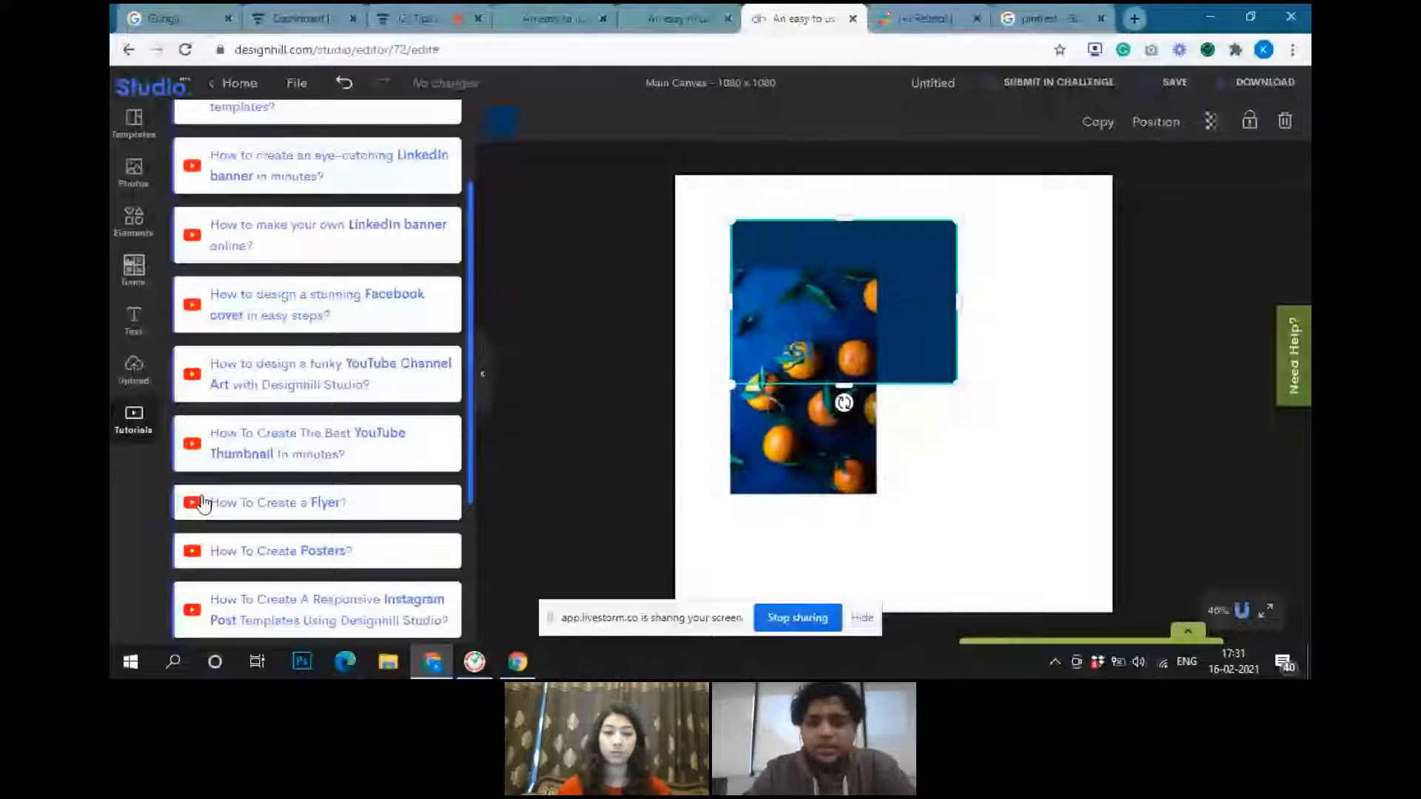
scroll(204, 503, up, 2)
scroll(287, 481, down, 2)
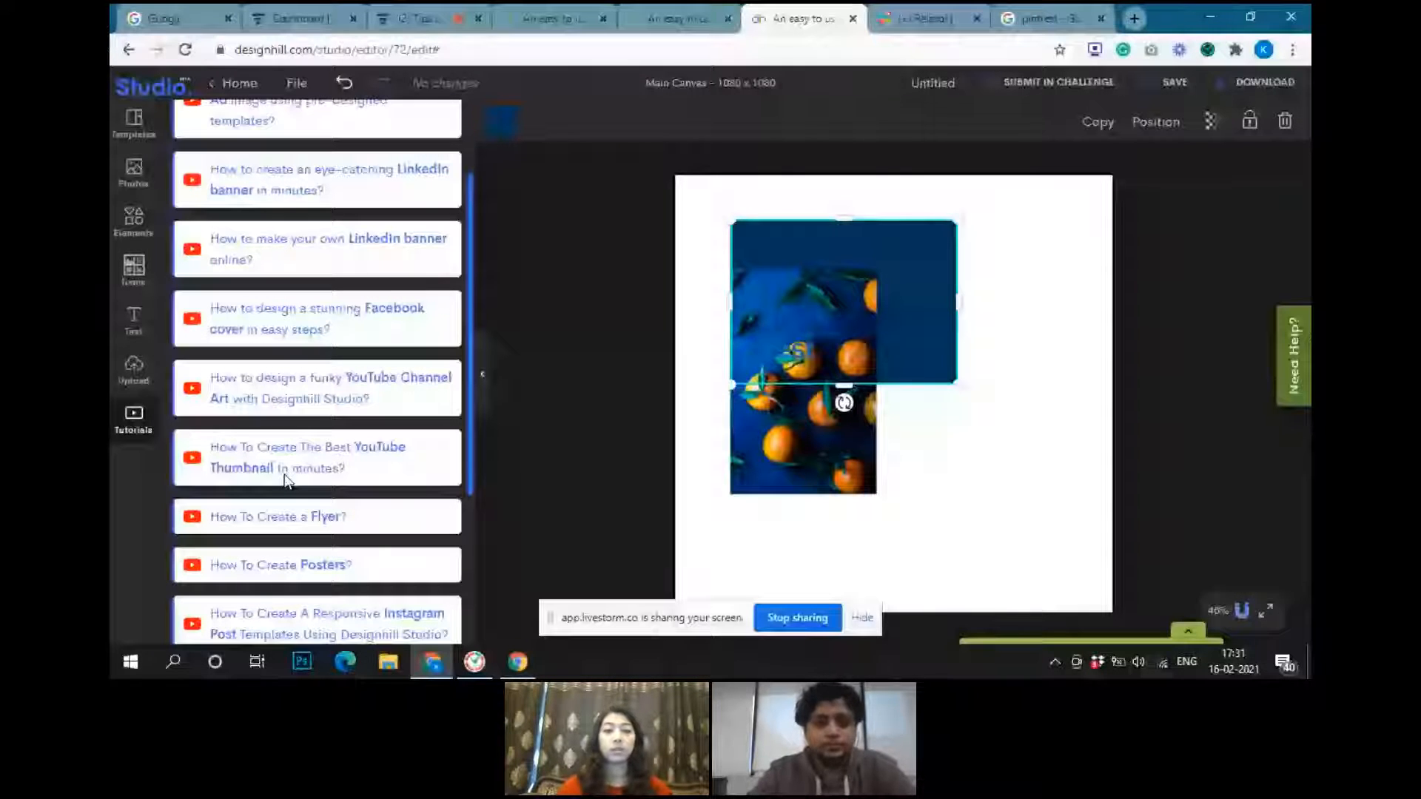
scroll(288, 481, up, 2)
click(411, 18)
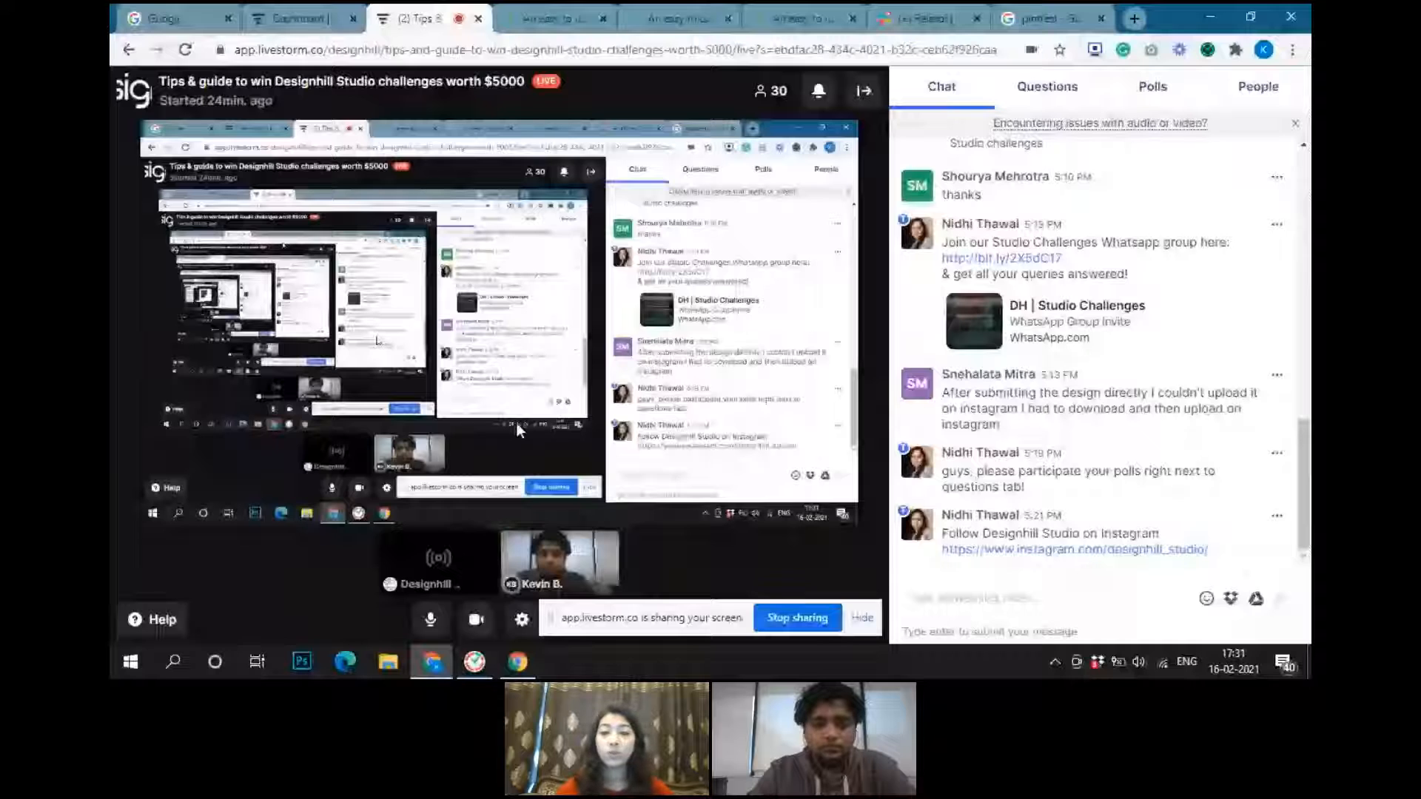